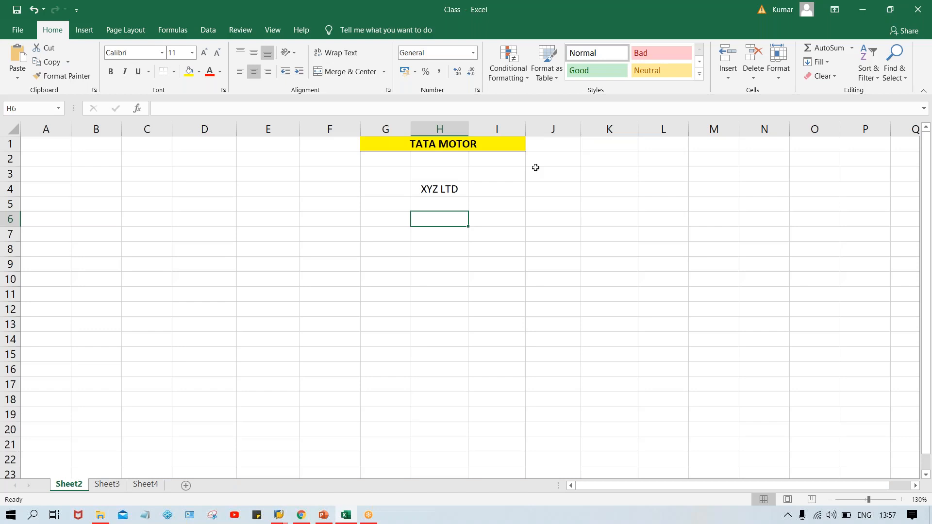
- Enter the amount 5000 in cell H6, below the XYZ LTD heading
text(5000)
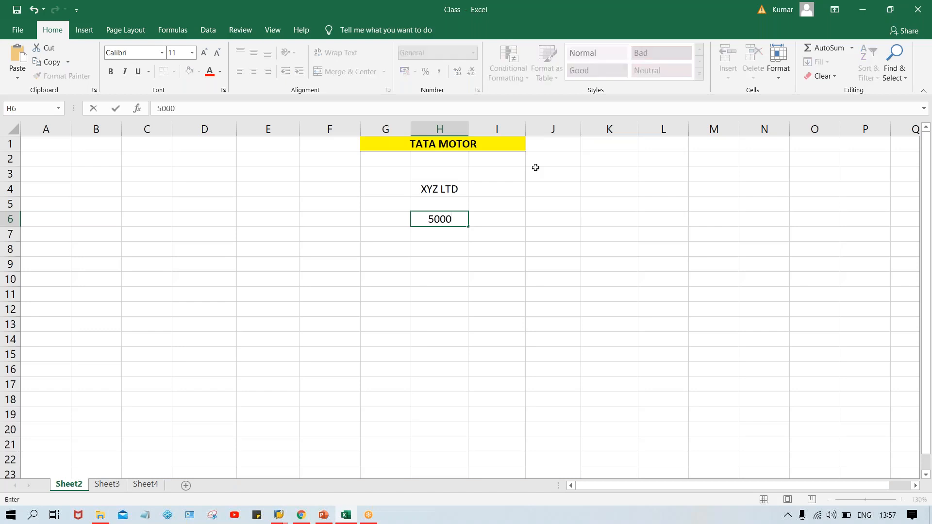
key(Return)
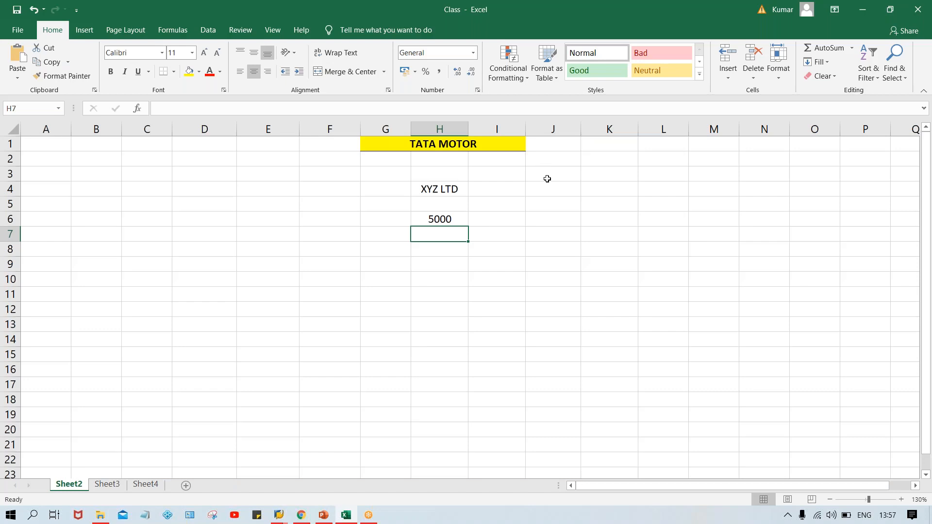
- Enter the amounts 2000, 1000 and 2000 in cells I6 to I8, beside the 5000 amount
click(500, 222)
text(2000)
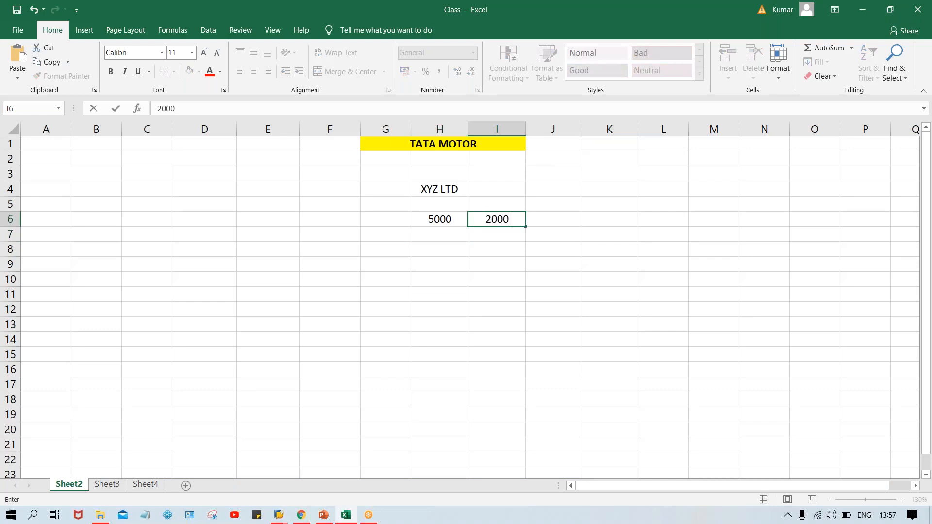
key(Return)
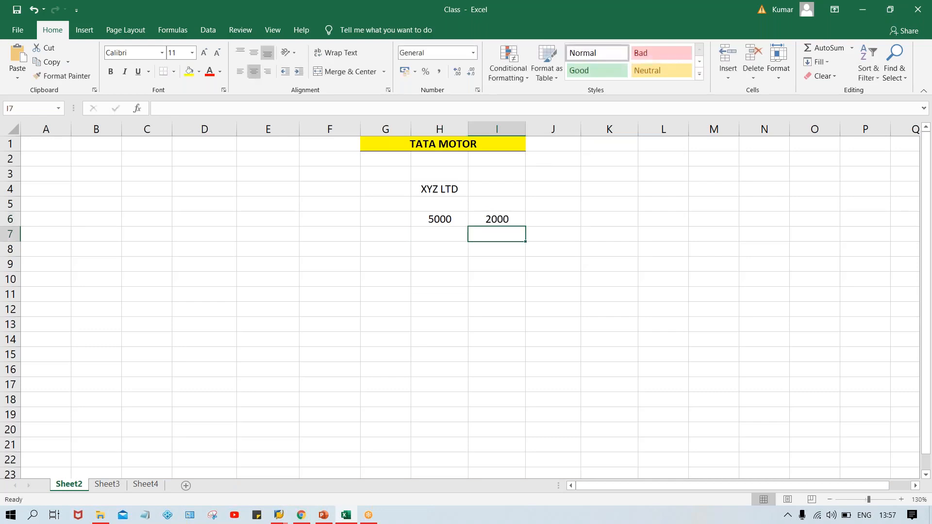
click(446, 220)
click(507, 224)
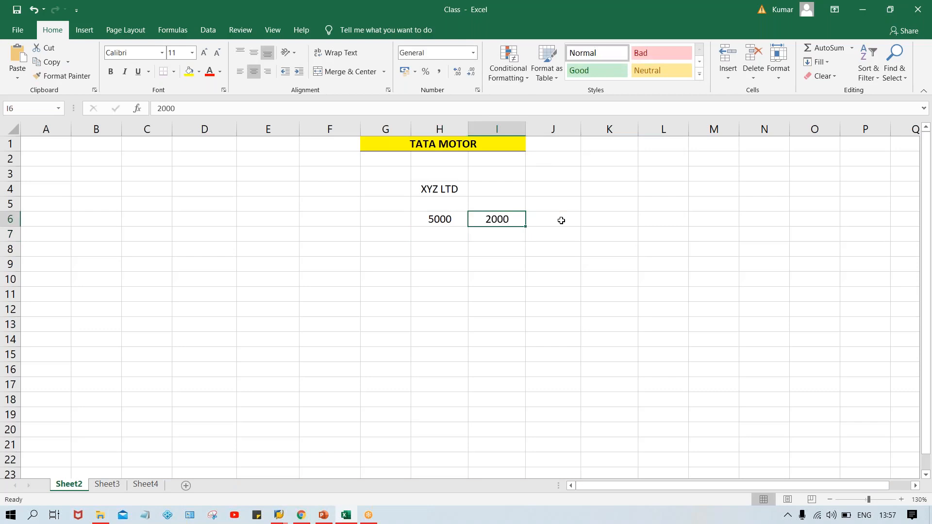
click(504, 236)
text(1000)
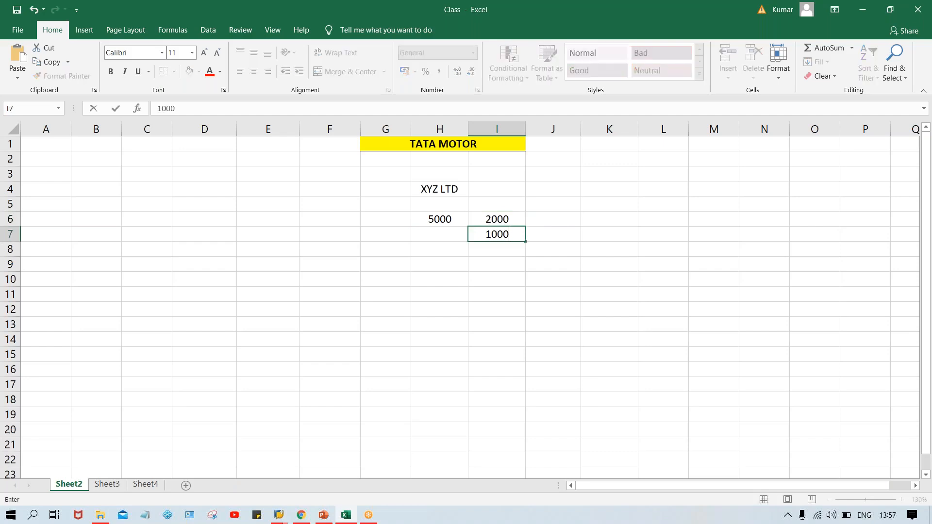
key(Return)
text(2000)
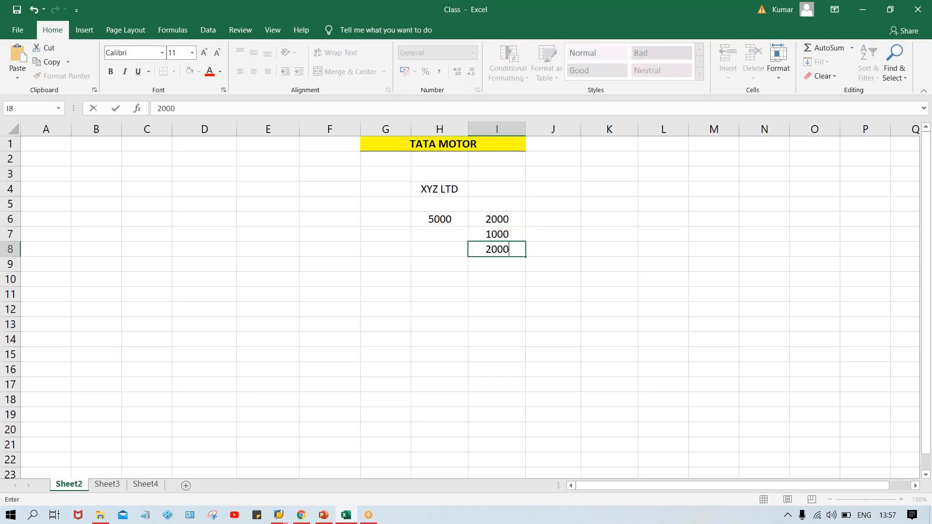
key(Return)
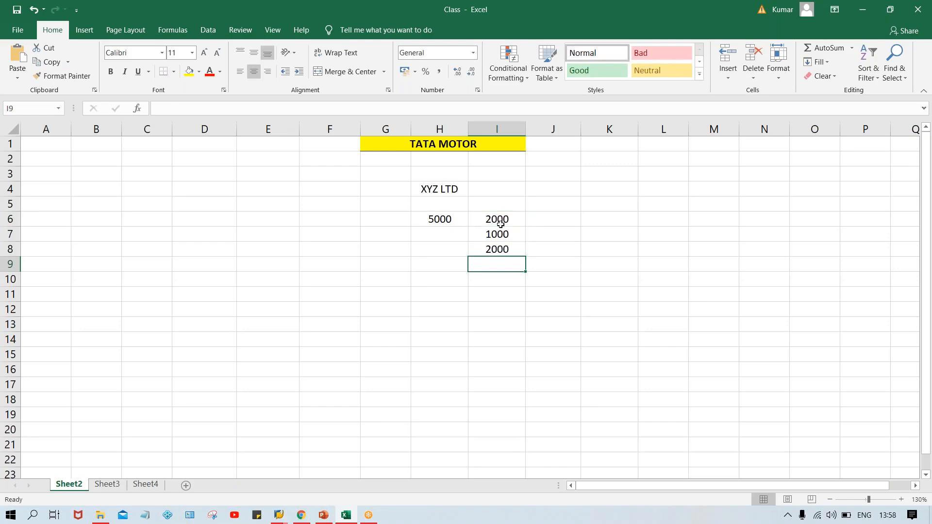
- Clear the contents of cells I6 to I10
drag(501, 221, 502, 272)
key(Delete)
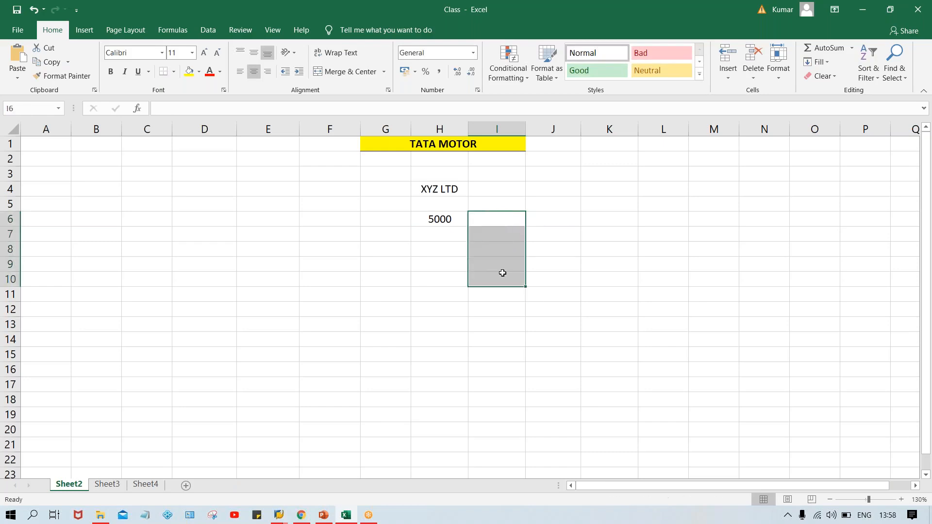
click(390, 221)
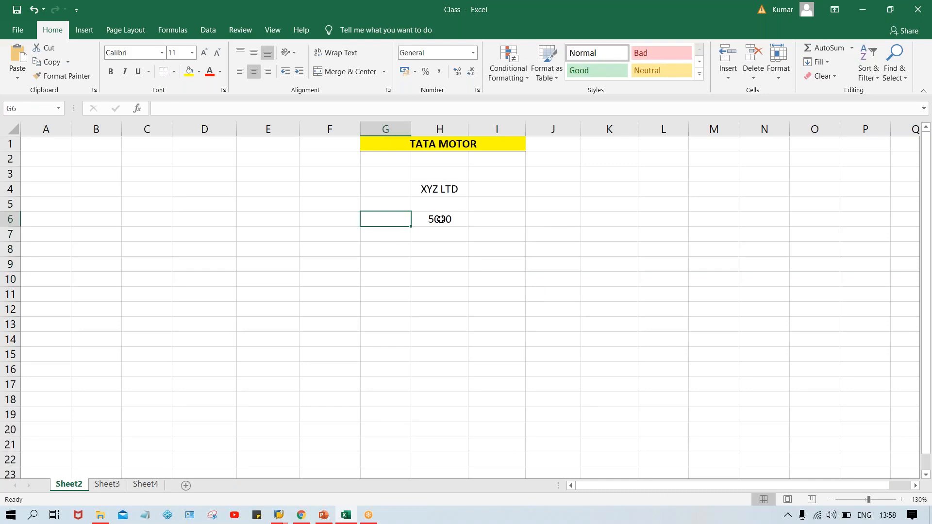
- Label the 5000 amount as INV. in cell I6
click(479, 220)
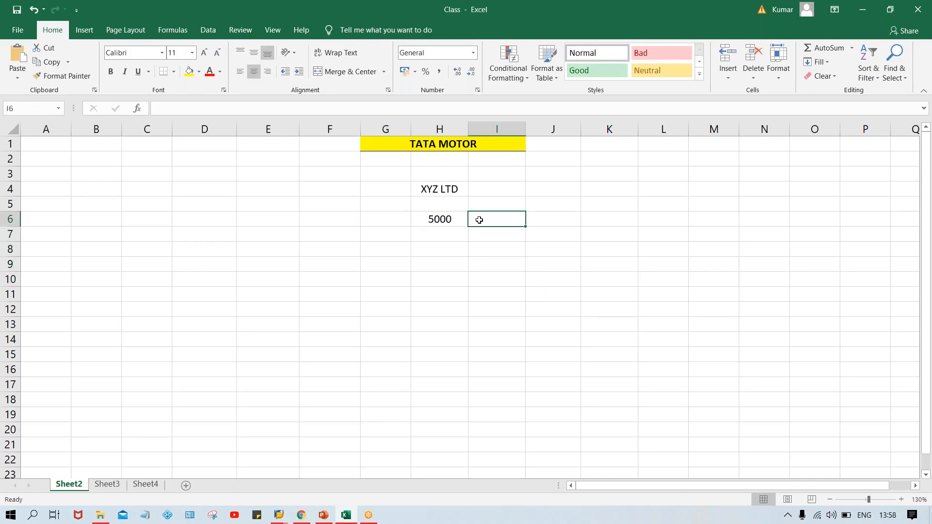
text(INV.)
key(Return)
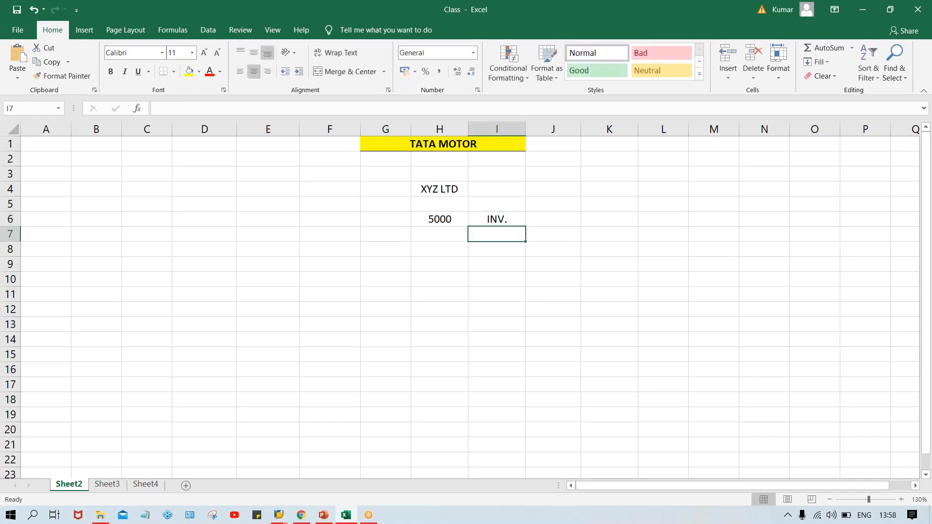
- Add the amount 2000 in cell H7 and label it PRT PYT in cell I7
click(442, 235)
text(200)
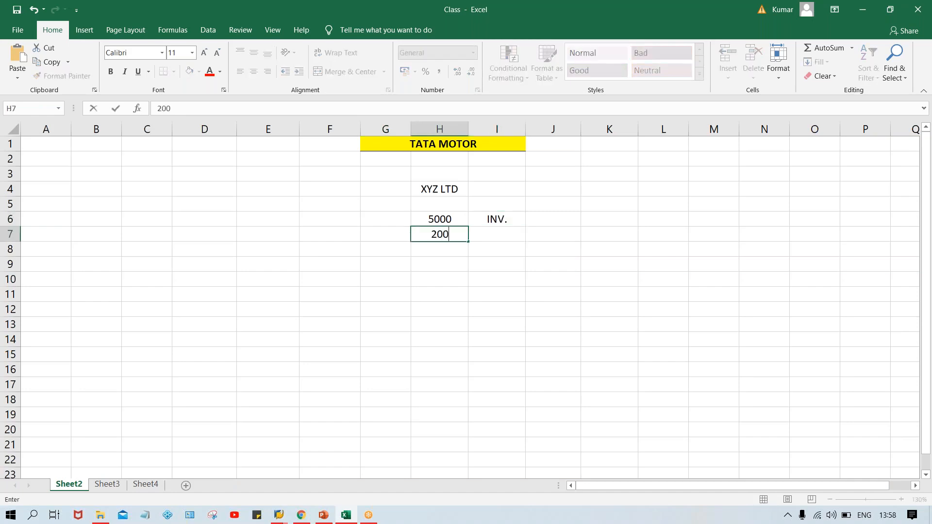
text(0)
key(Right)
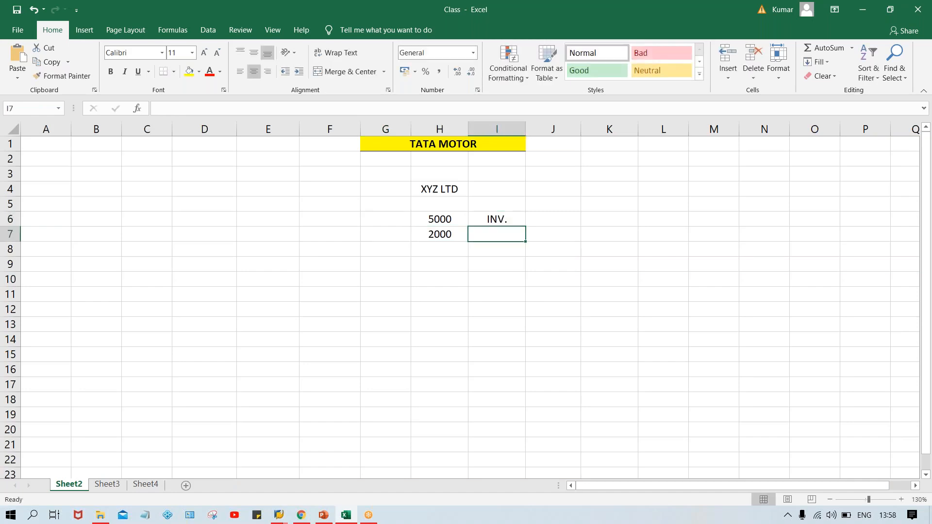
text(PRT)
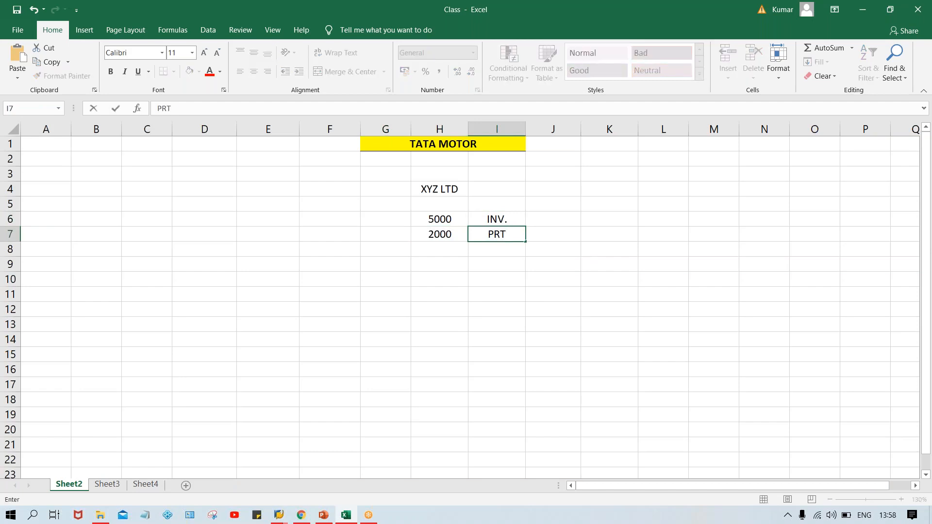
text( PYT)
click(439, 249)
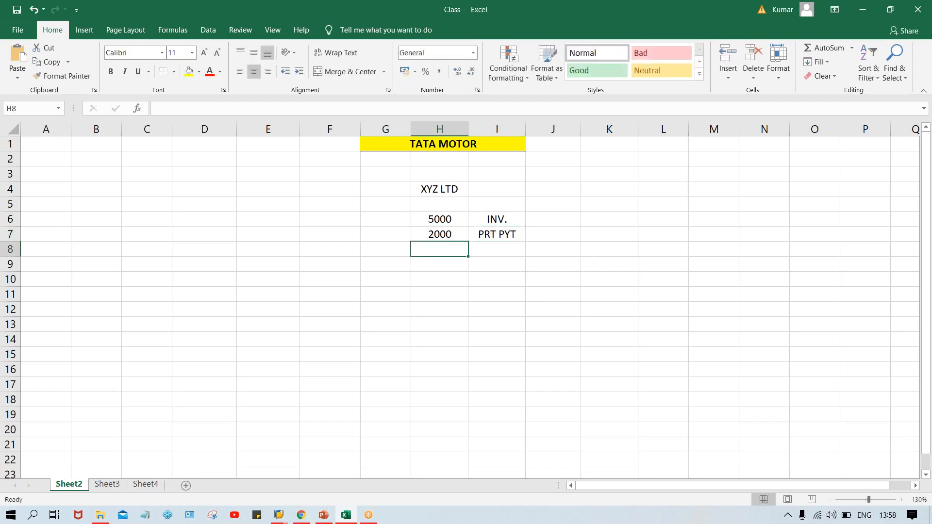
- Mark the 5000 invoice row as OPEN ITM in cell G6
click(399, 223)
click(451, 226)
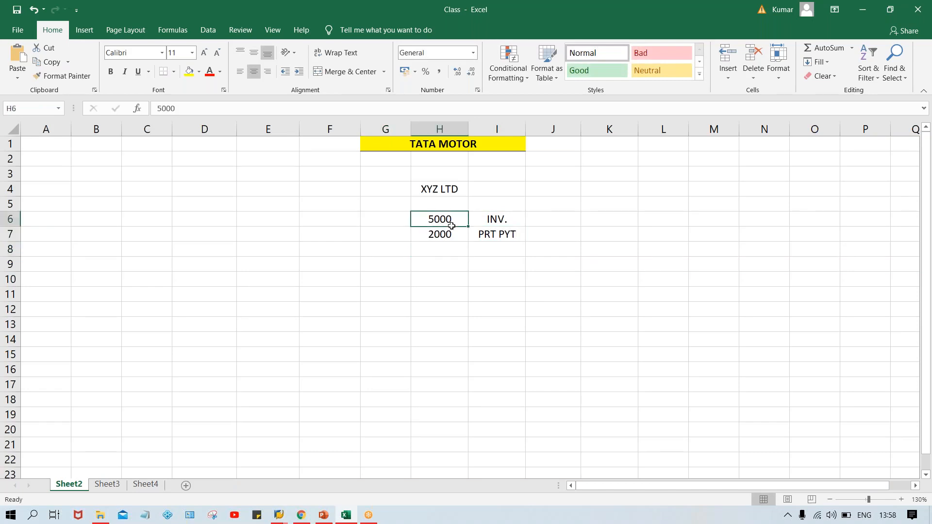
click(384, 225)
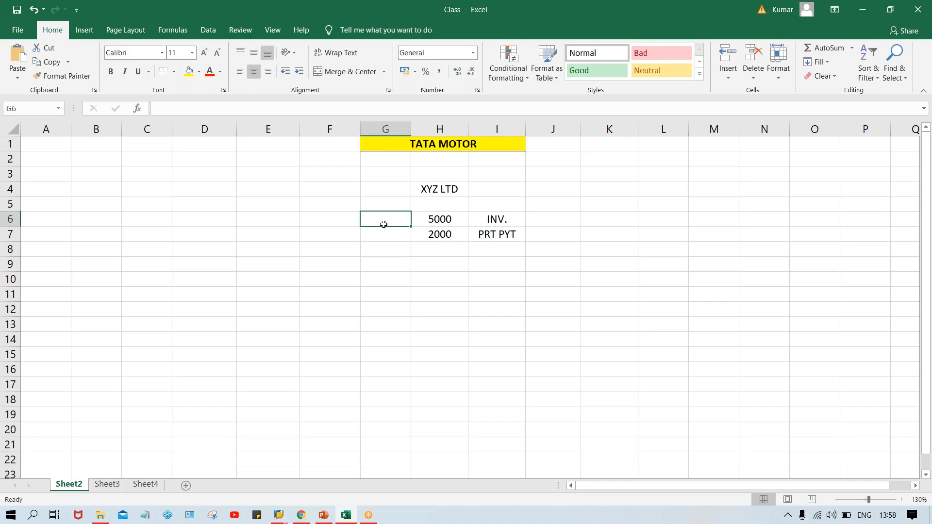
text(O)
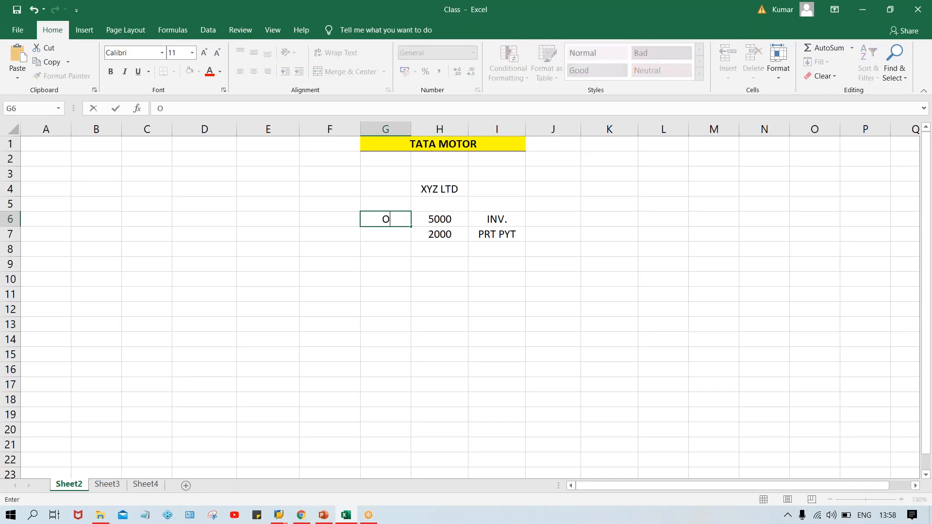
text(PEN ITM)
key(Return)
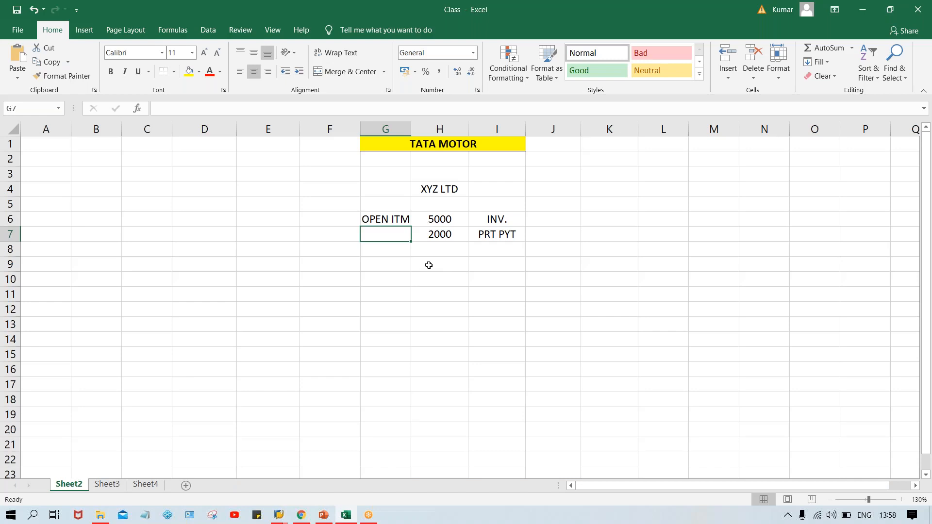
- Switch to the PowerPoint presentation 17. Part payment to view its second slide, and return to the Class workbook in Excel
click(323, 516)
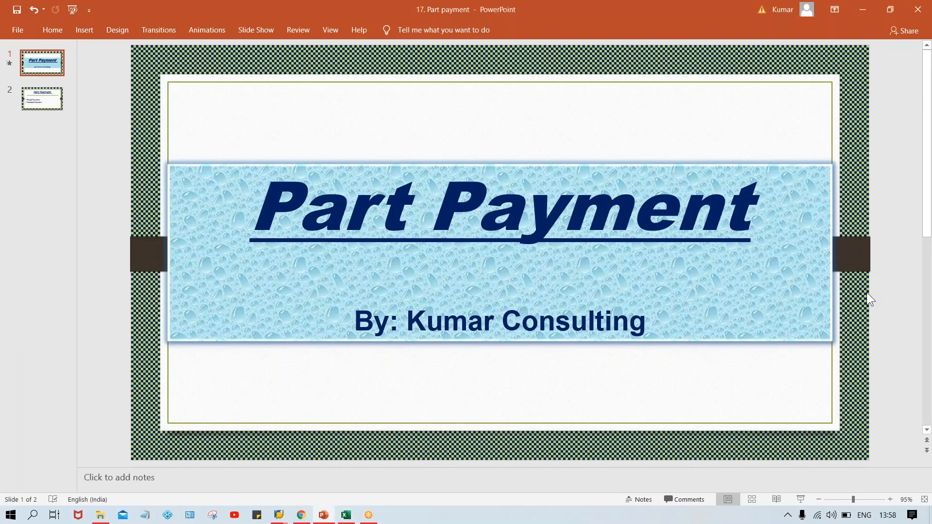
scroll(867, 292, down, 2)
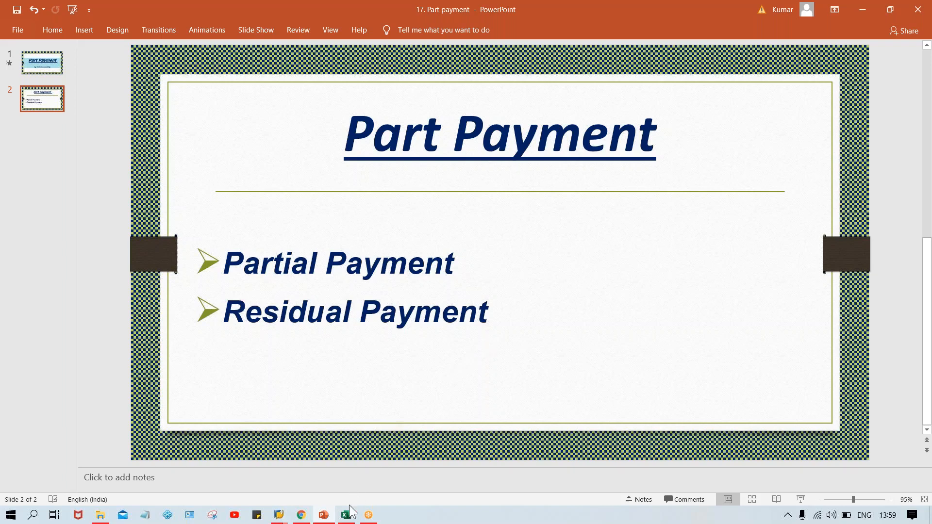
mouse_move(347, 513)
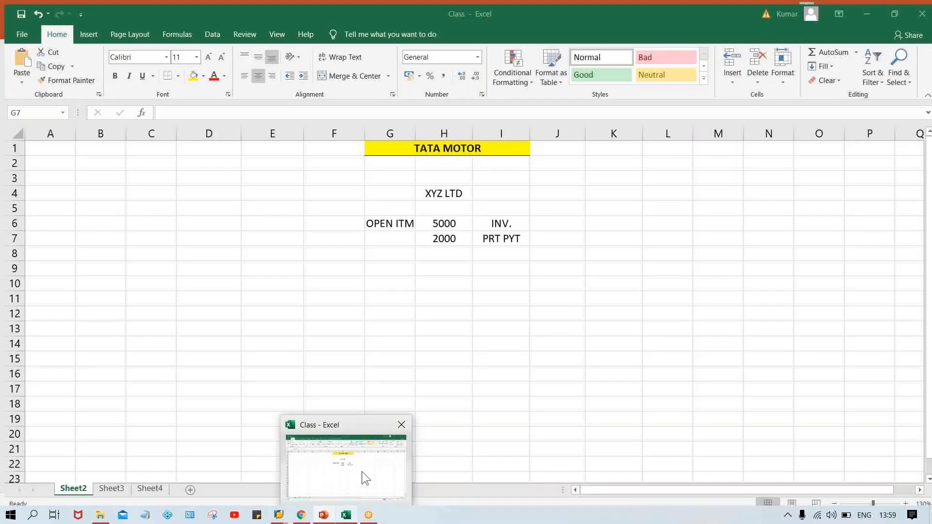
click(362, 471)
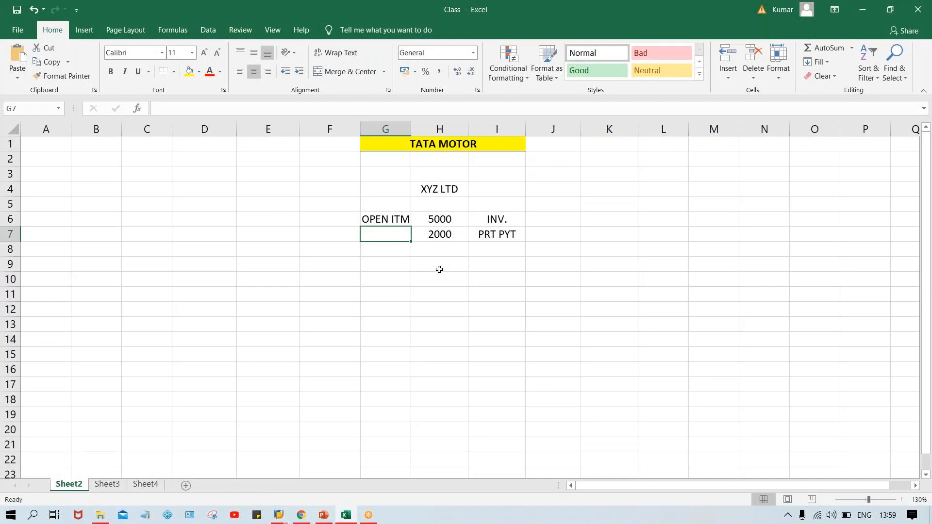
- Fill OPEN ITM down from G6 into G7 and widen column G slightly
click(441, 215)
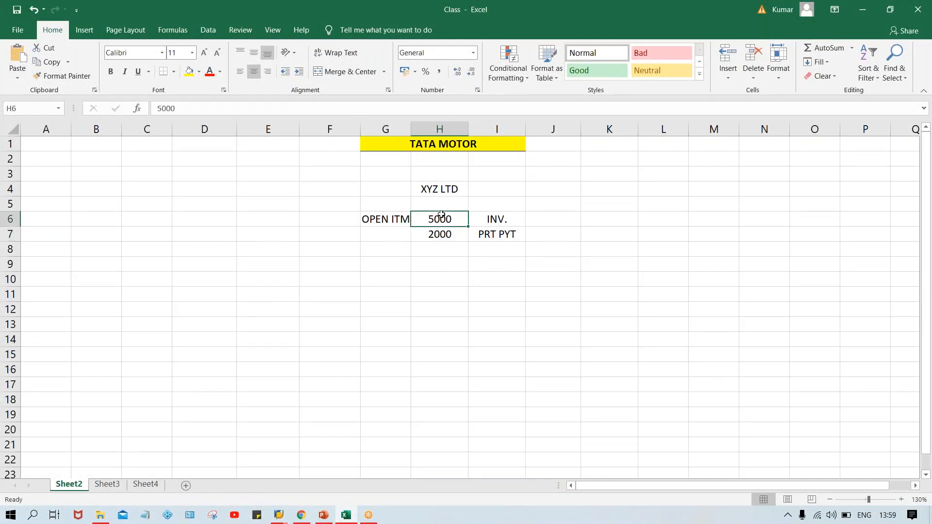
click(388, 221)
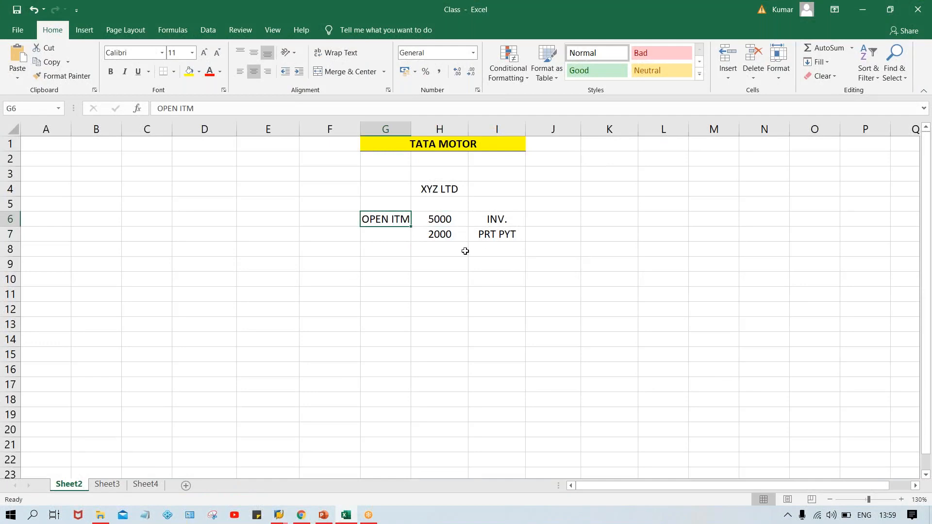
click(446, 237)
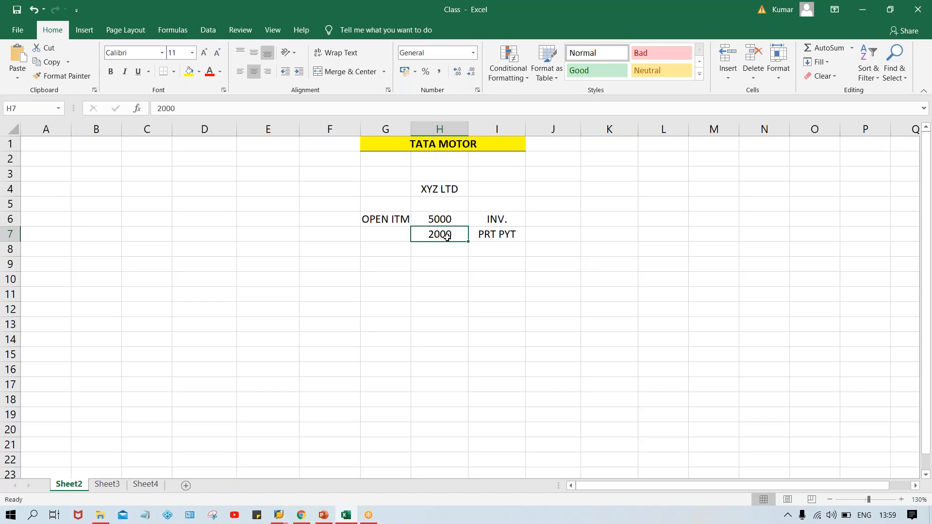
key(Left)
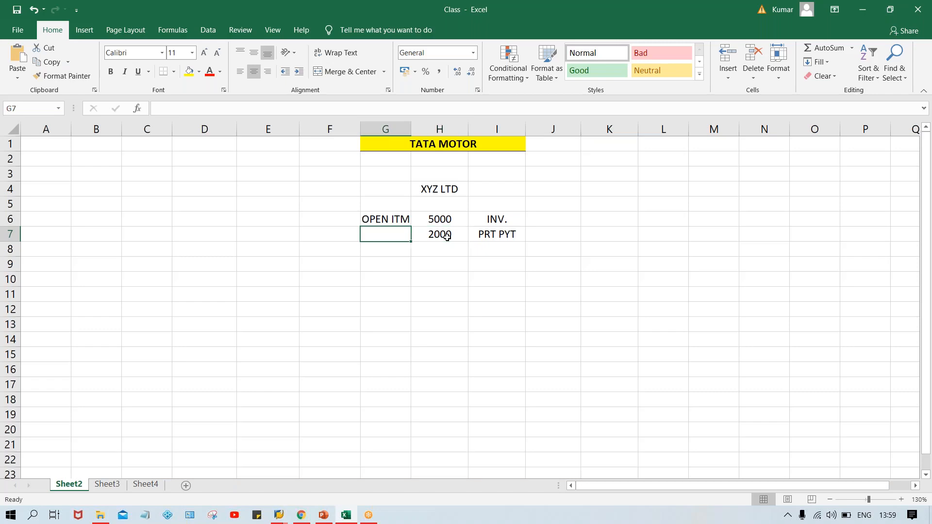
key(ctrl+d)
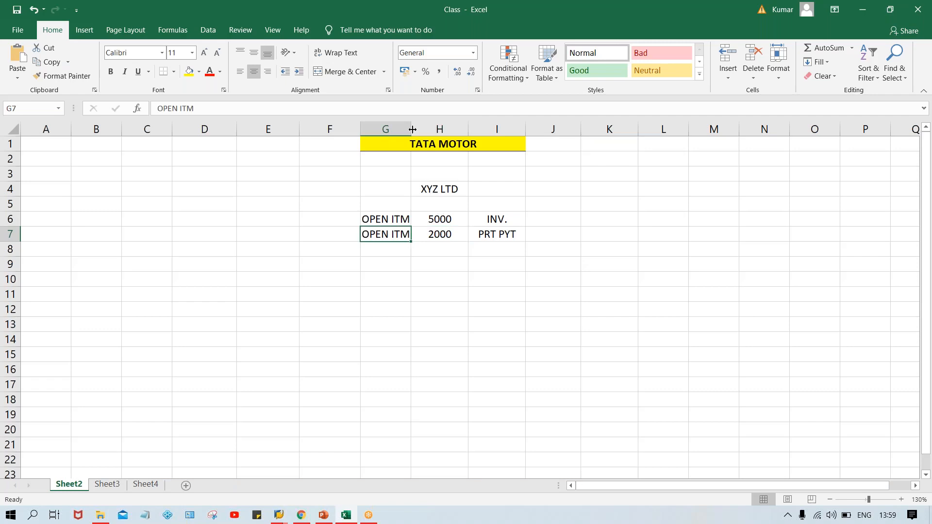
drag(412, 129, 416, 129)
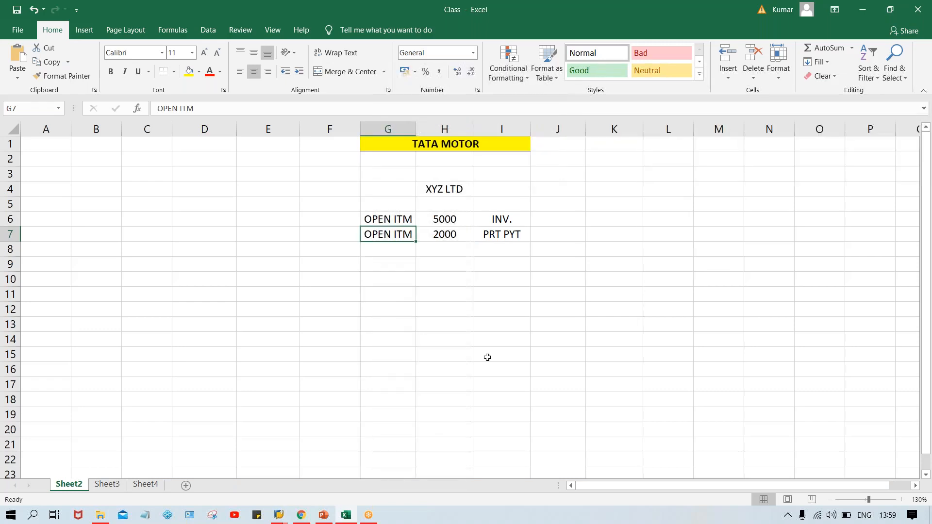
- Enter 1005 in cell J6 for the INV. row and 1006 in cell J7 for the PRT PYT row
click(449, 220)
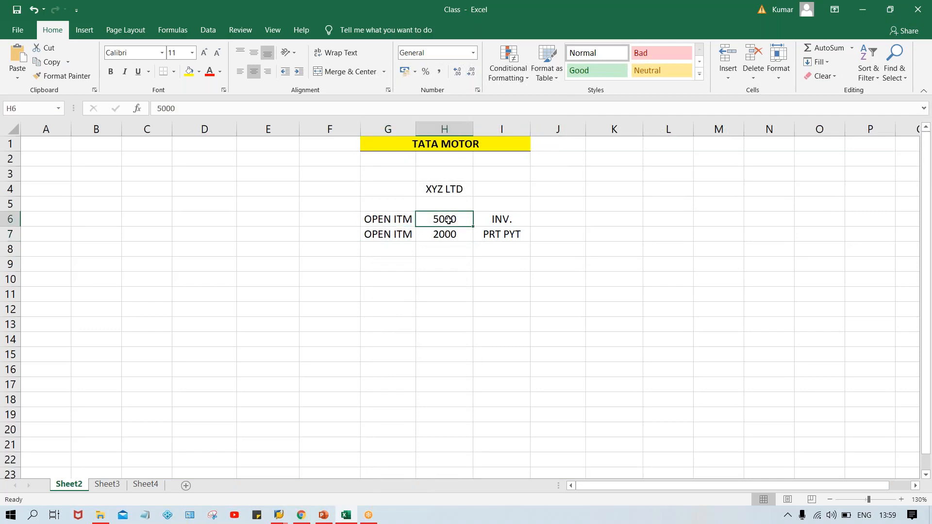
click(448, 237)
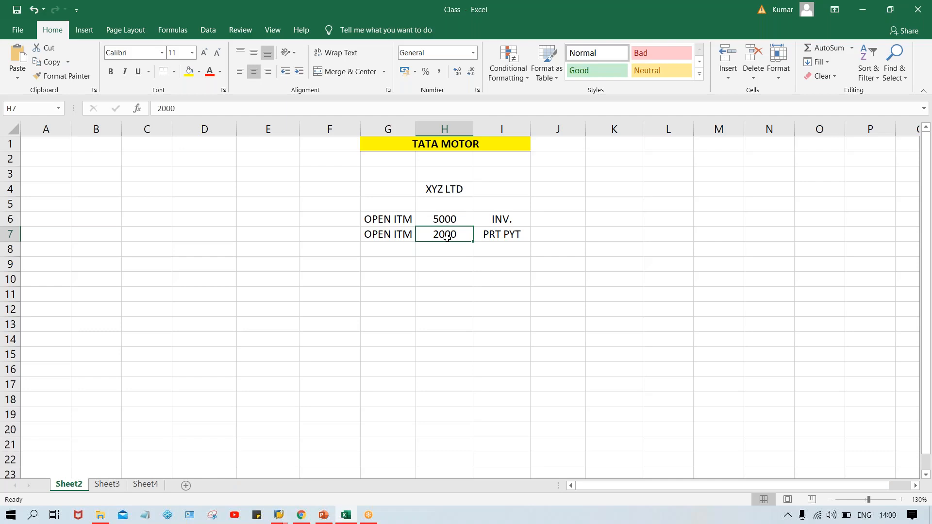
click(558, 220)
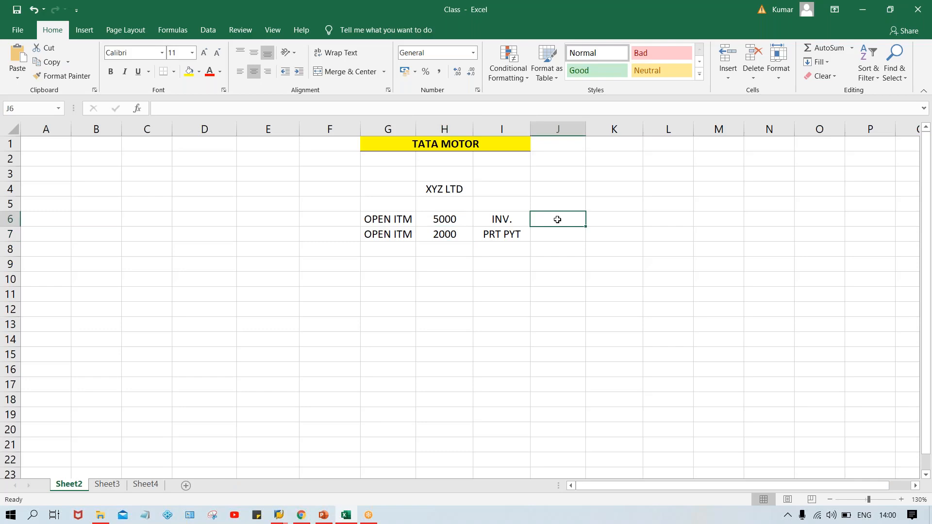
text(1005)
key(Return)
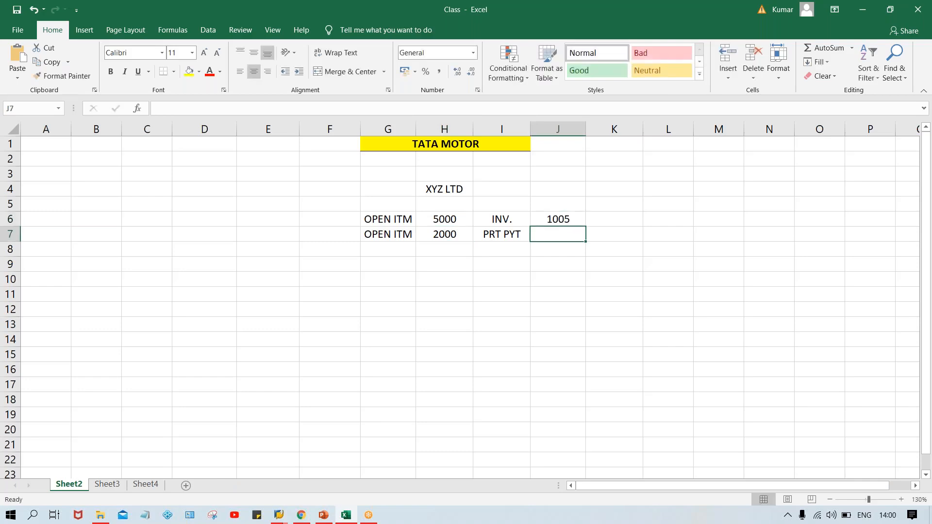
text(1006)
key(Return)
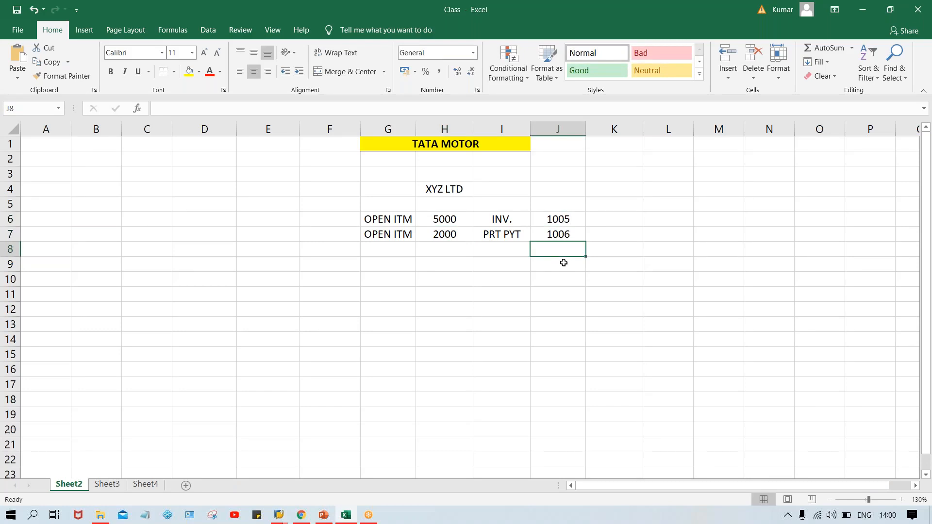
- Add the heading DOC. NO. in cell J5 above the document numbers
click(550, 216)
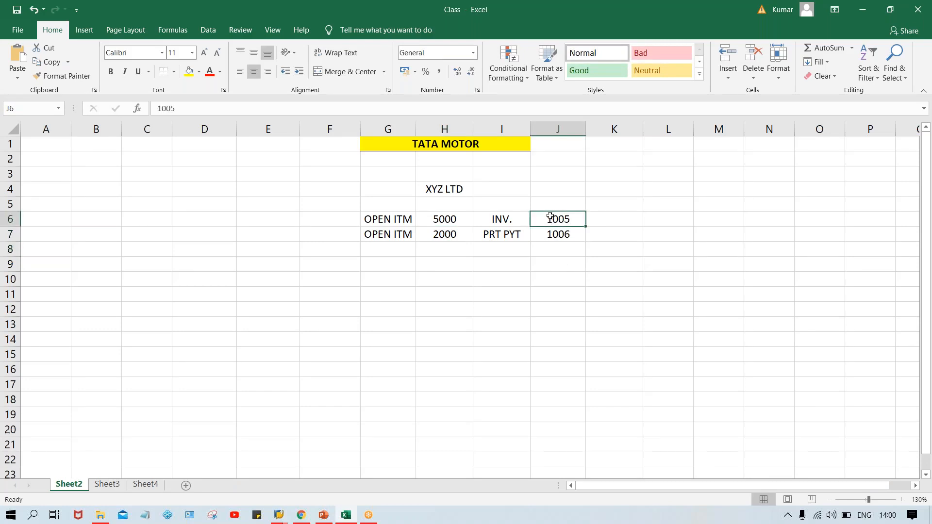
click(549, 201)
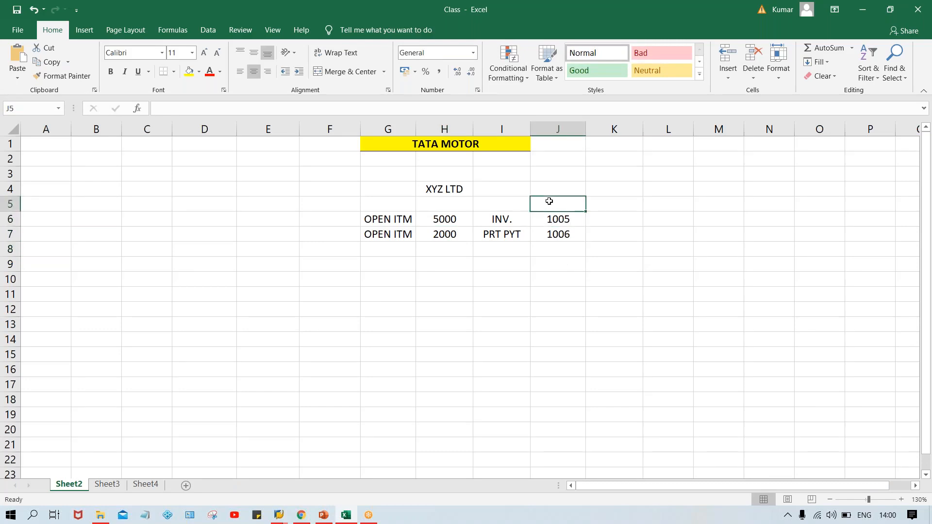
text(DOC.)
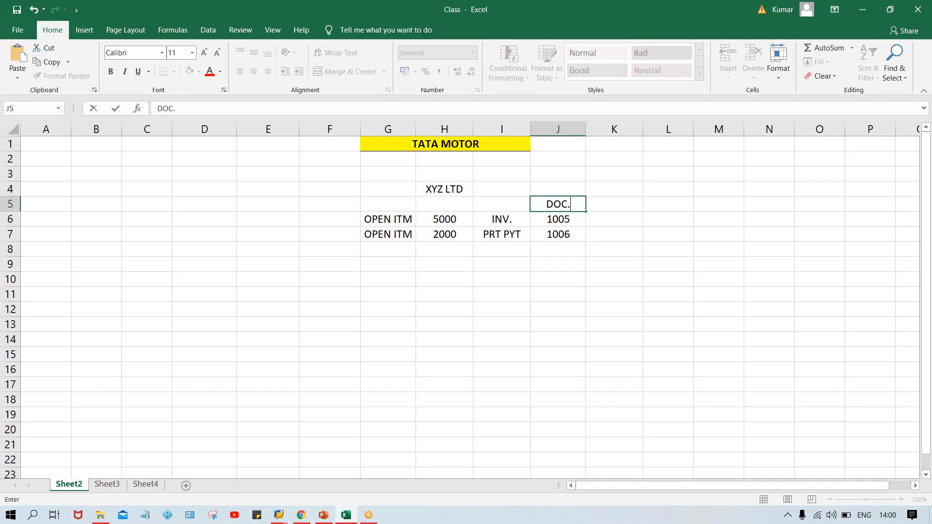
text( NO.)
key(Return)
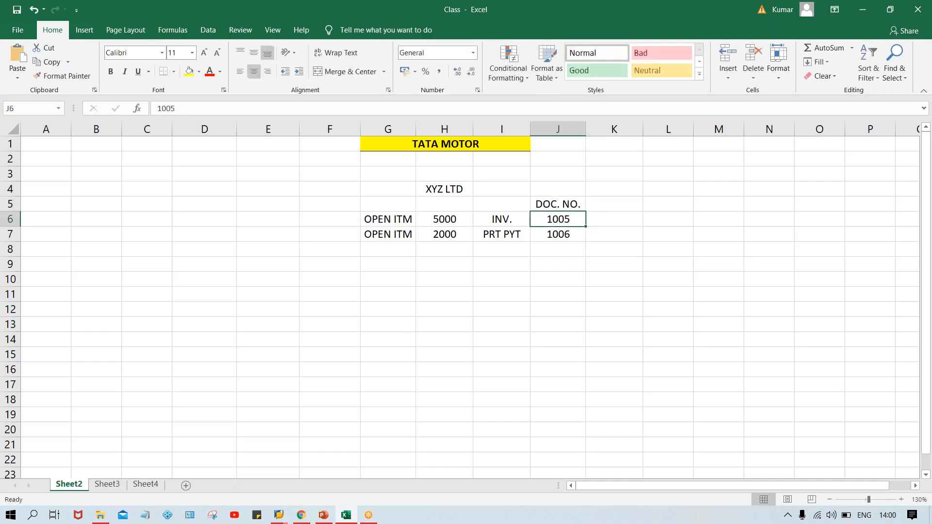
- Make the DOC. NO. heading in J5 bold and give it a bottom border
click(555, 203)
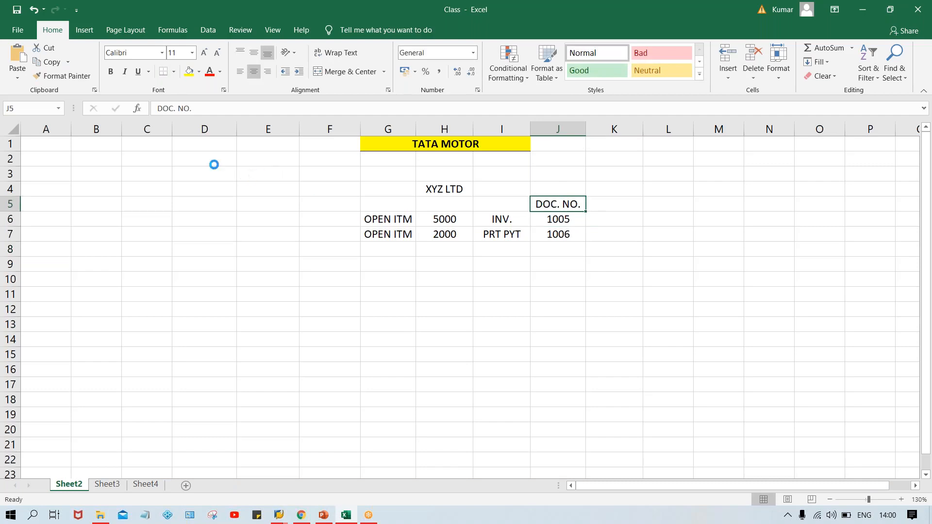
key(ctrl+b)
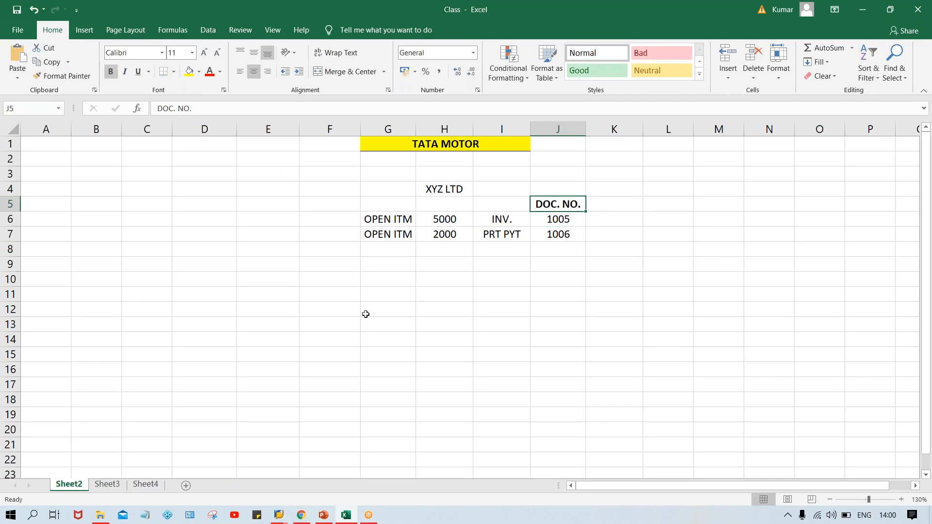
click(172, 73)
click(572, 217)
- Set the invoice amount in H6 to 10000, the part payment in H7 to 3000, and enter 2000 in H8
click(446, 234)
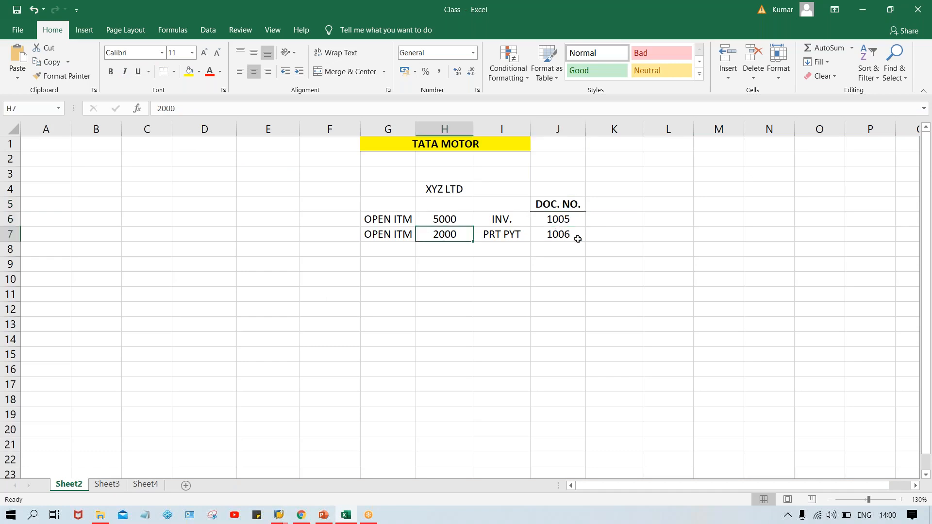
click(577, 238)
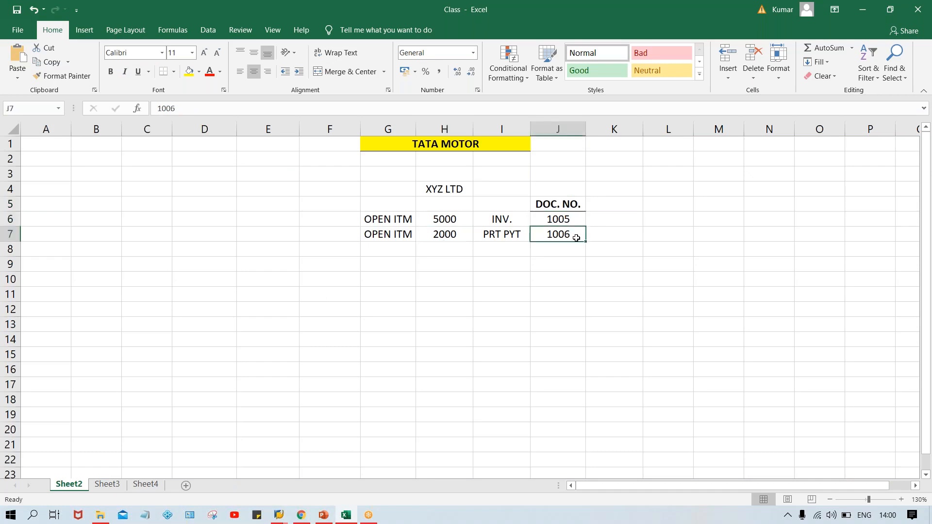
click(442, 248)
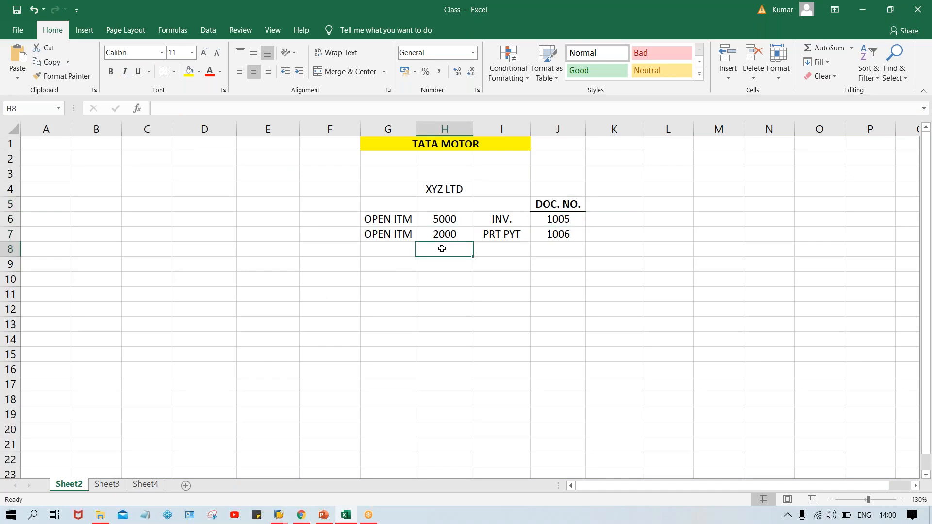
text(1)
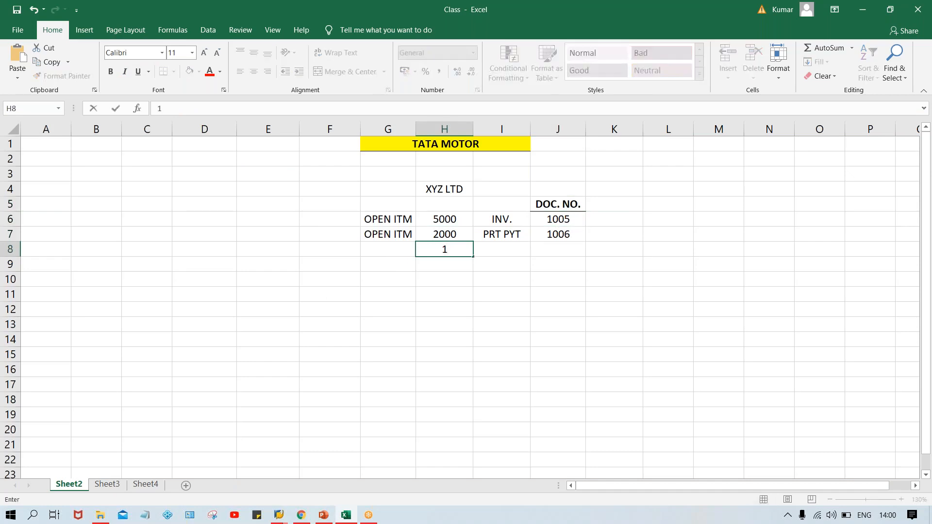
click(439, 217)
text(10000)
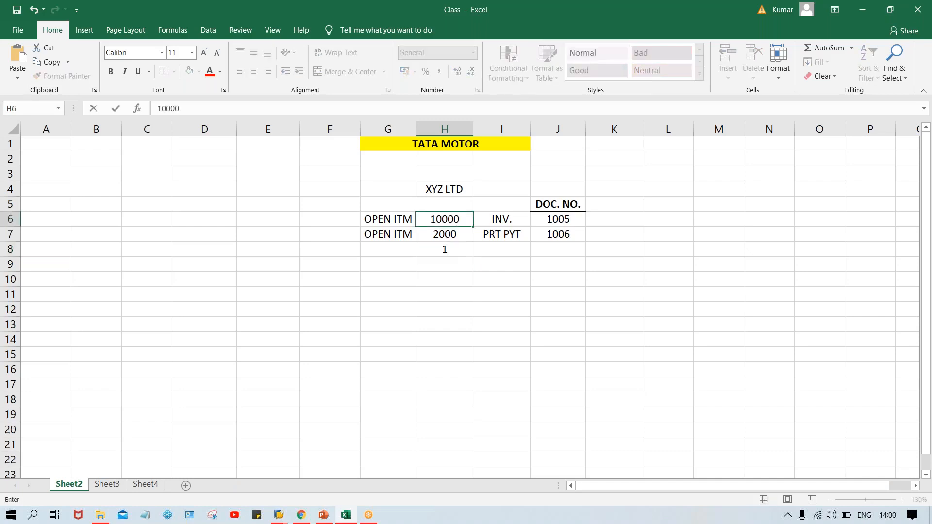
key(Return)
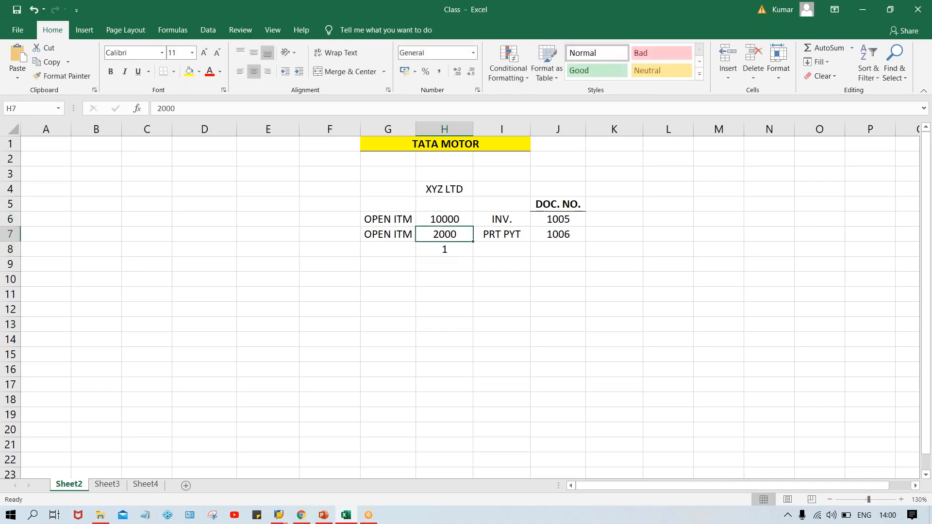
text(3000)
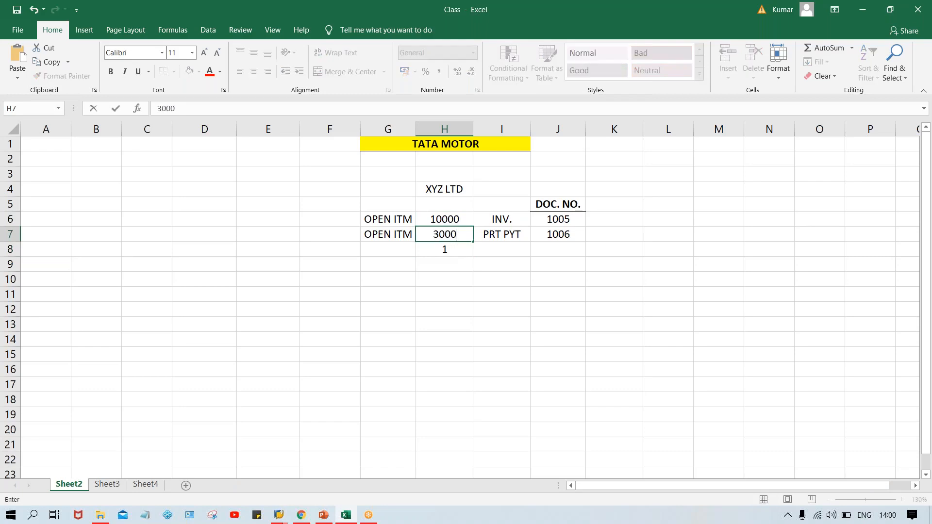
key(Return)
text(2000)
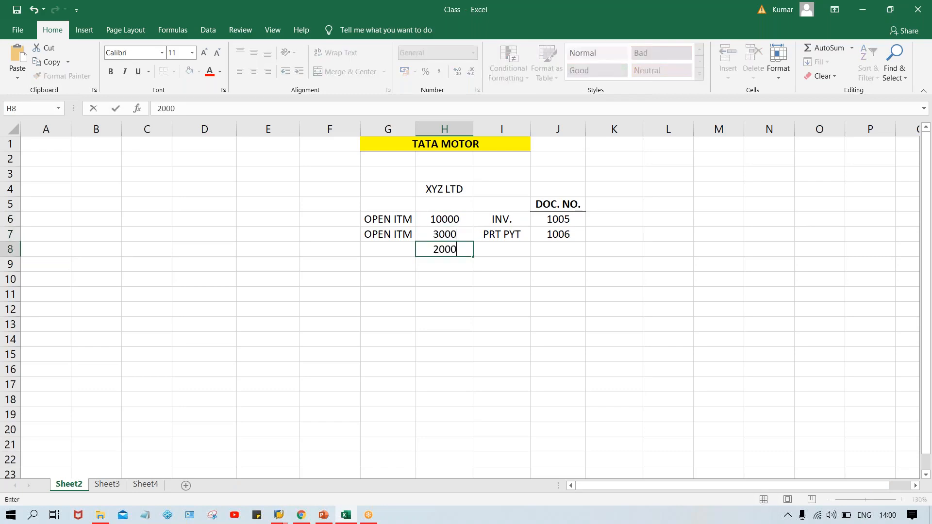
key(Return)
- Fill PRT PYT down from I7 into I8 and OPEN ITM down from G7 into G8
click(516, 246)
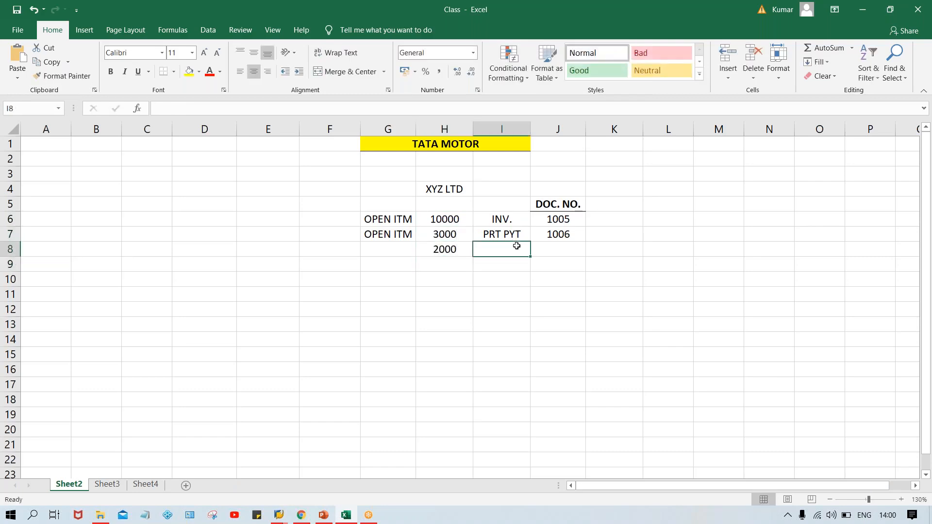
key(ctrl+d)
click(398, 253)
key(ctrl+d)
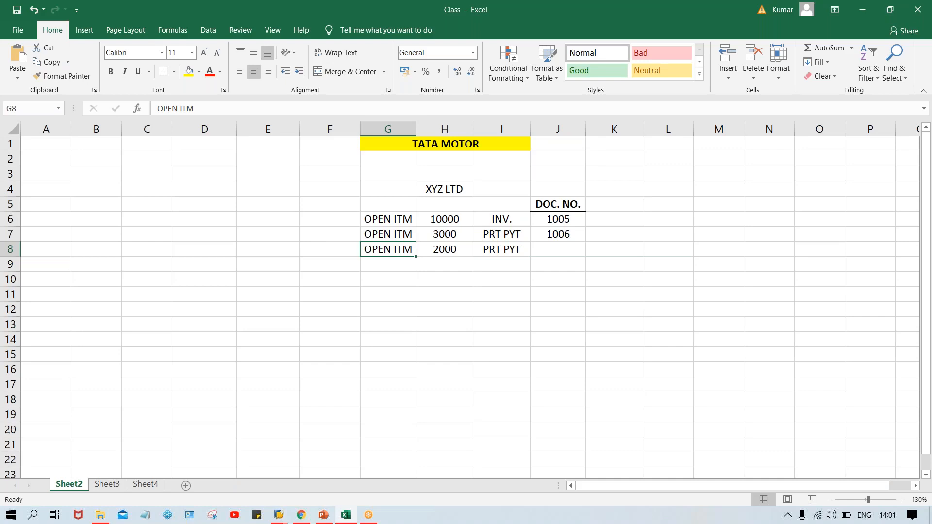
- Enter document number 1007 in cell J8 for the second part payment
click(571, 250)
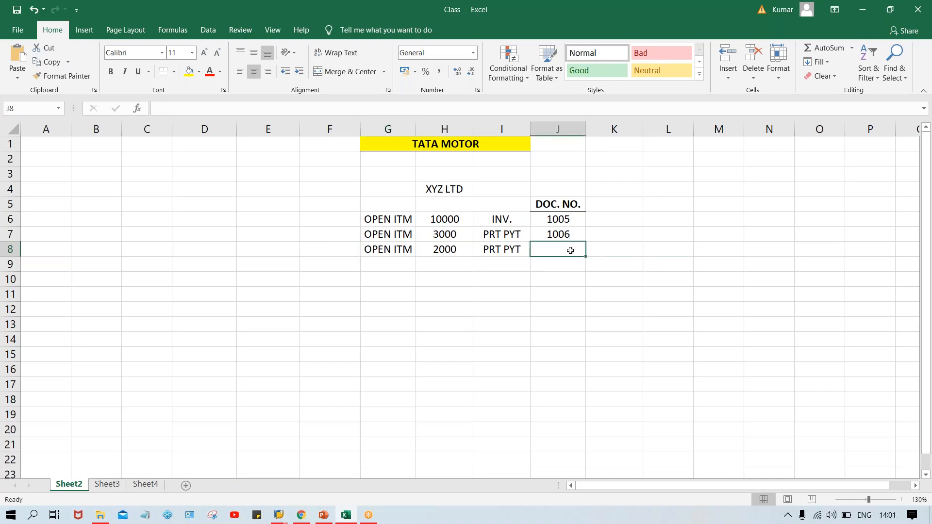
text(100)
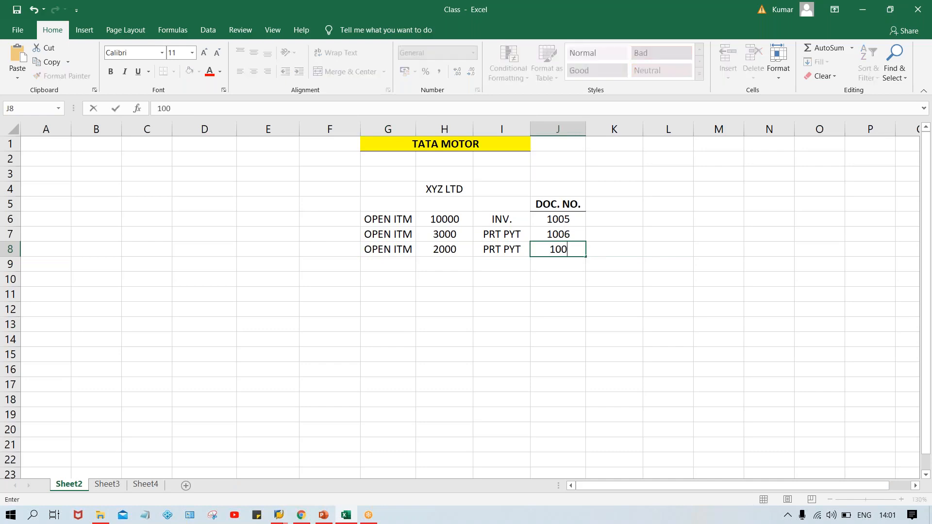
text(7)
key(Return)
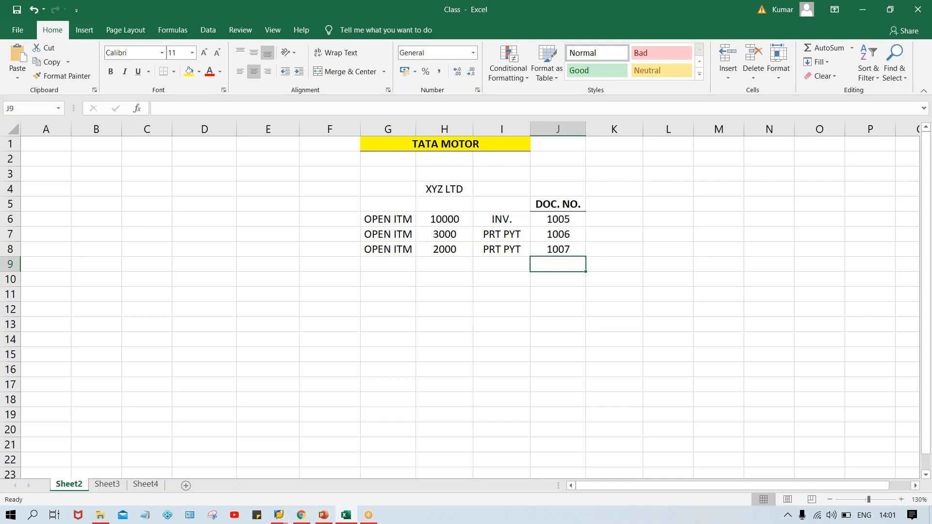
- Examine the invoice amount in H6 against the two part payments in H7 and H8 and their open item status
click(439, 219)
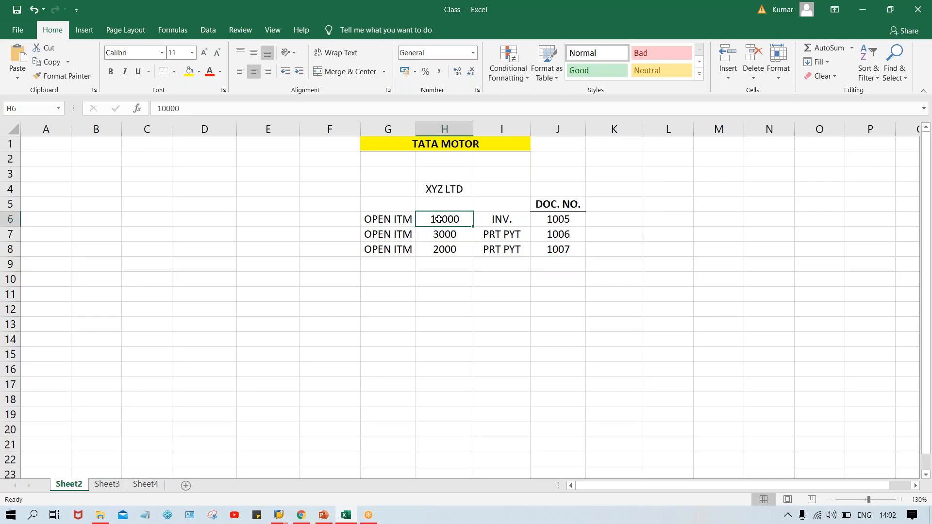
click(450, 231)
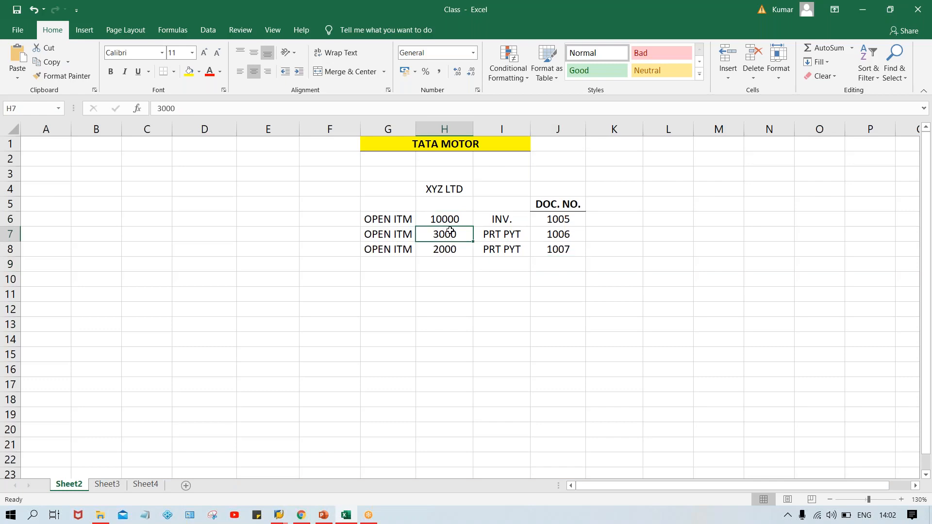
click(389, 232)
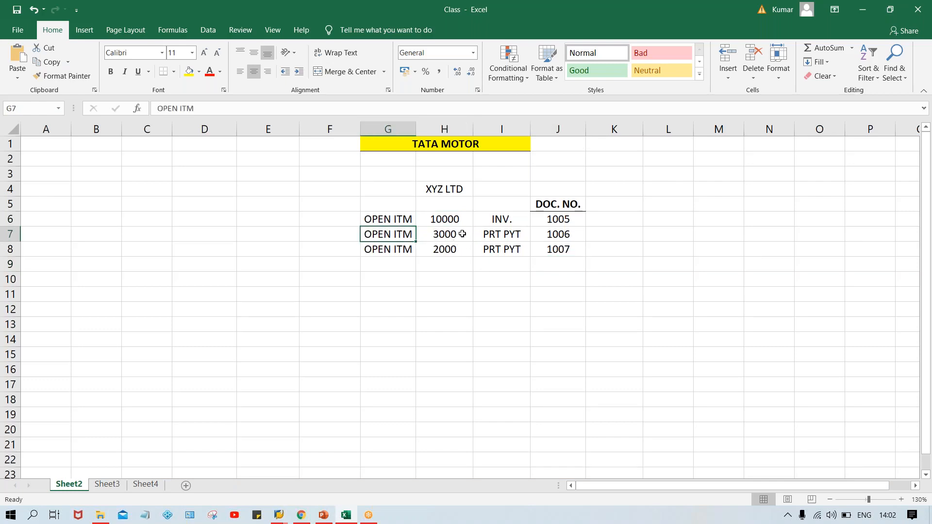
click(462, 234)
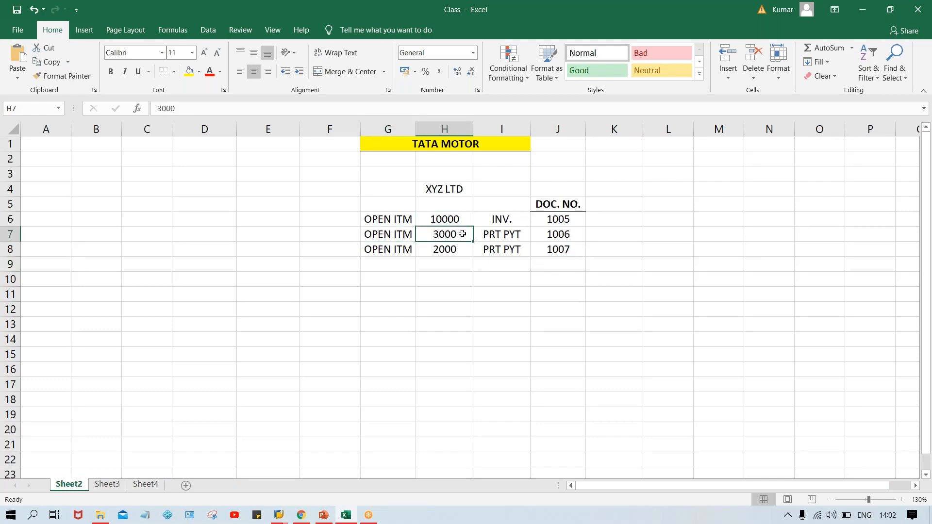
click(444, 250)
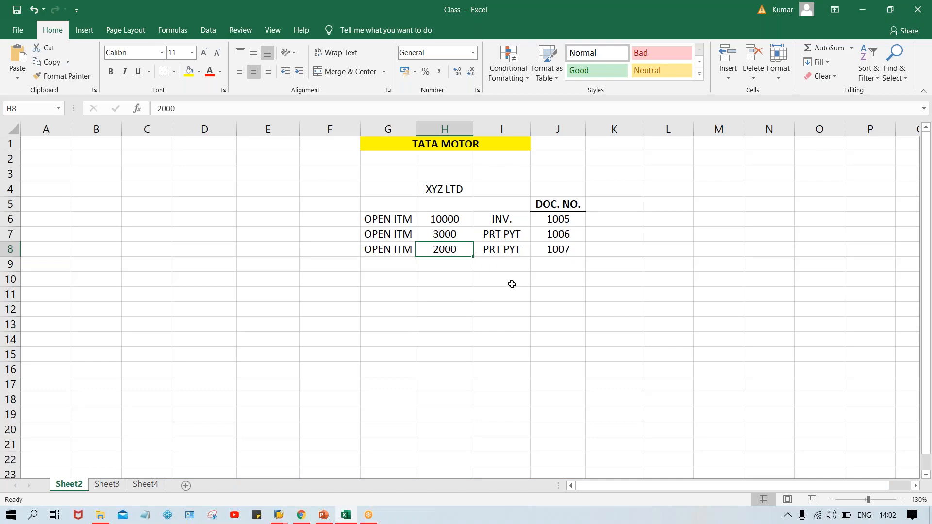
click(456, 220)
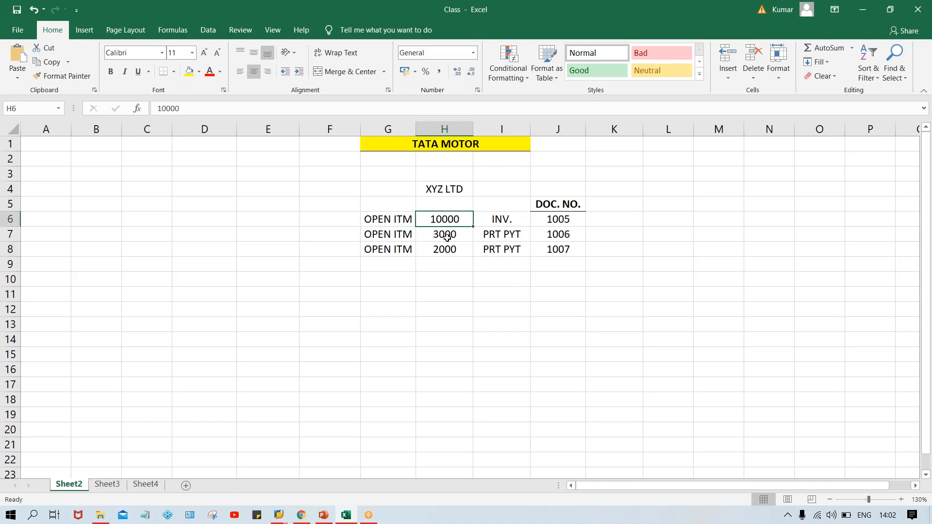
click(447, 235)
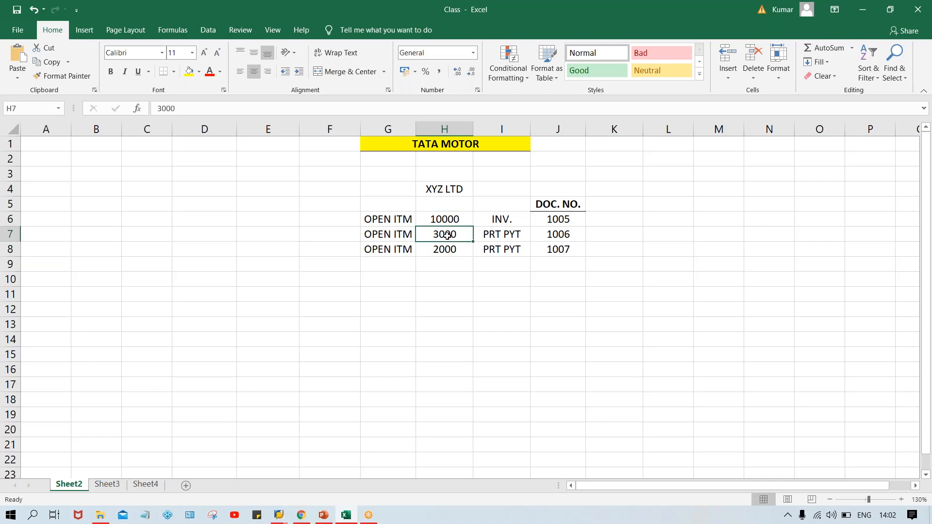
click(448, 251)
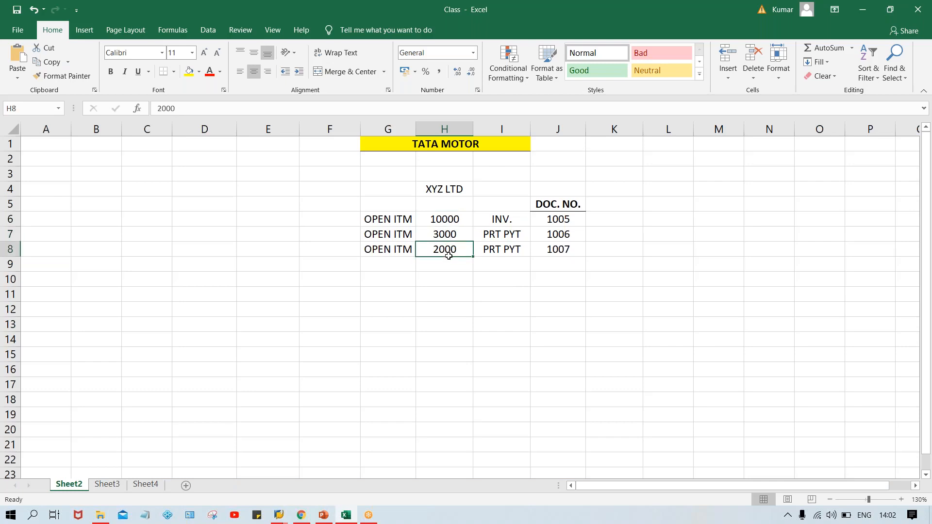
click(443, 232)
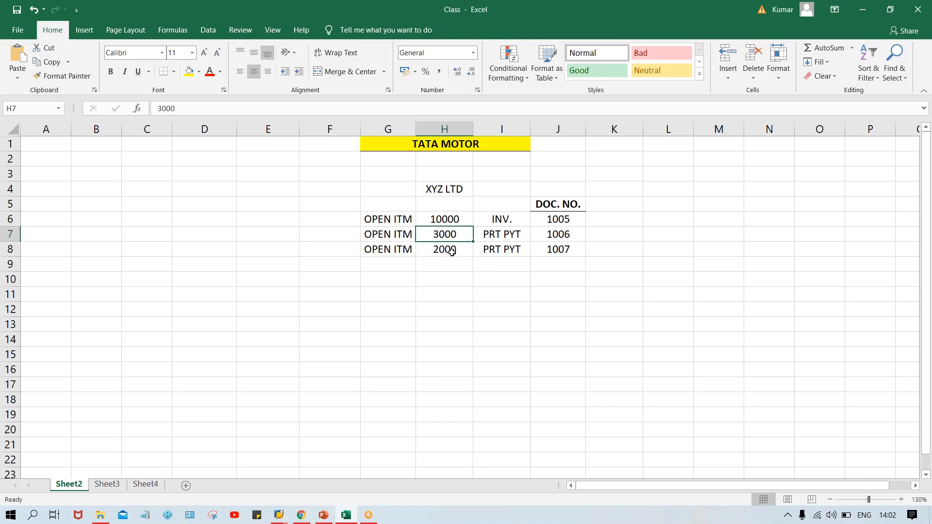
click(452, 251)
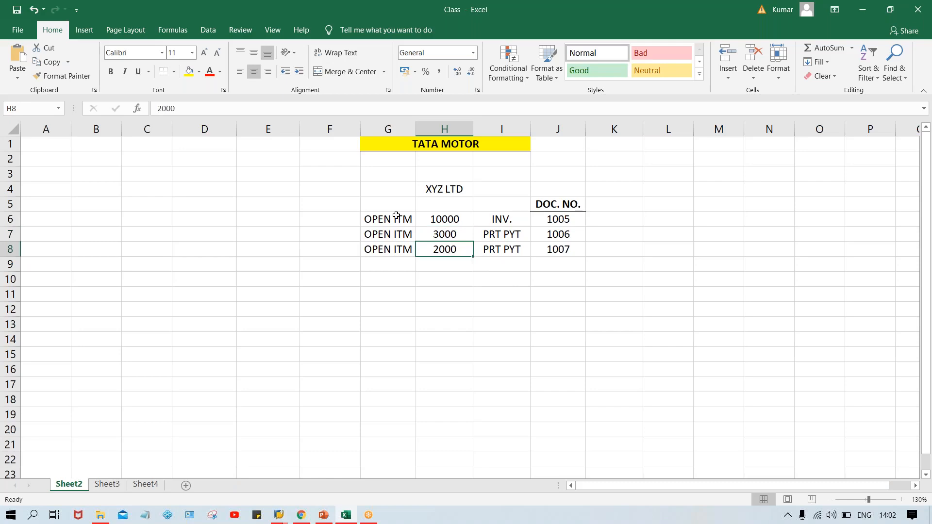
- Copy the open item table G5:J8 and paste it below, starting at cell G10
drag(390, 204, 567, 247)
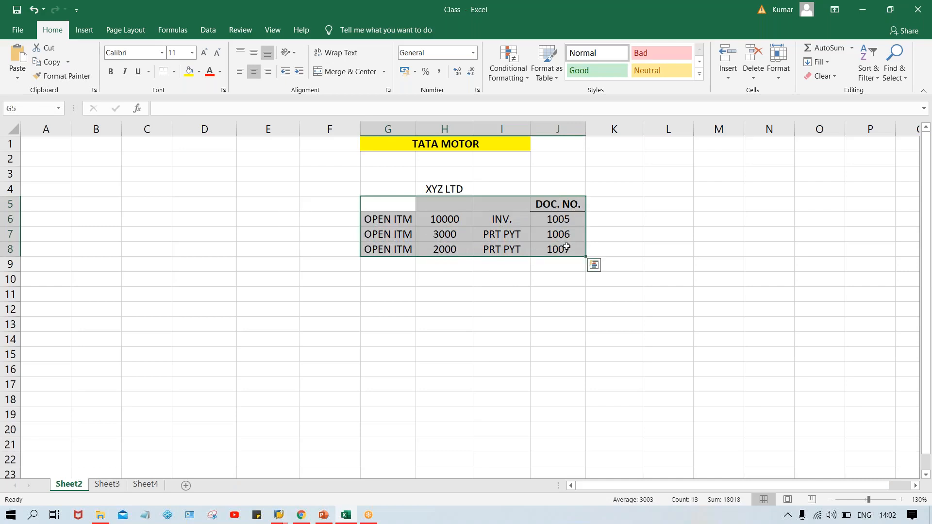
key(ctrl+c)
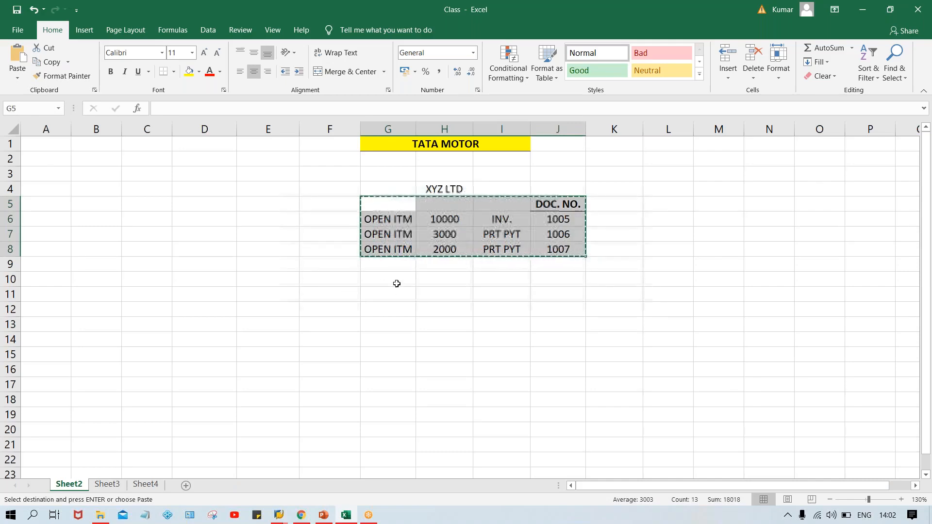
click(397, 283)
key(ctrl+v)
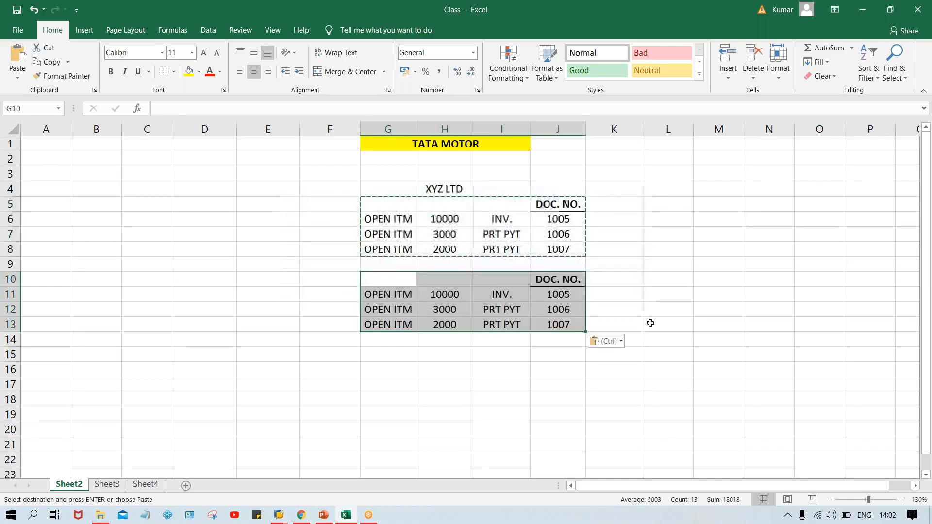
click(683, 345)
- Clear the second part payment row, G13:J13, from the copied table
drag(374, 326, 565, 325)
key(Delete)
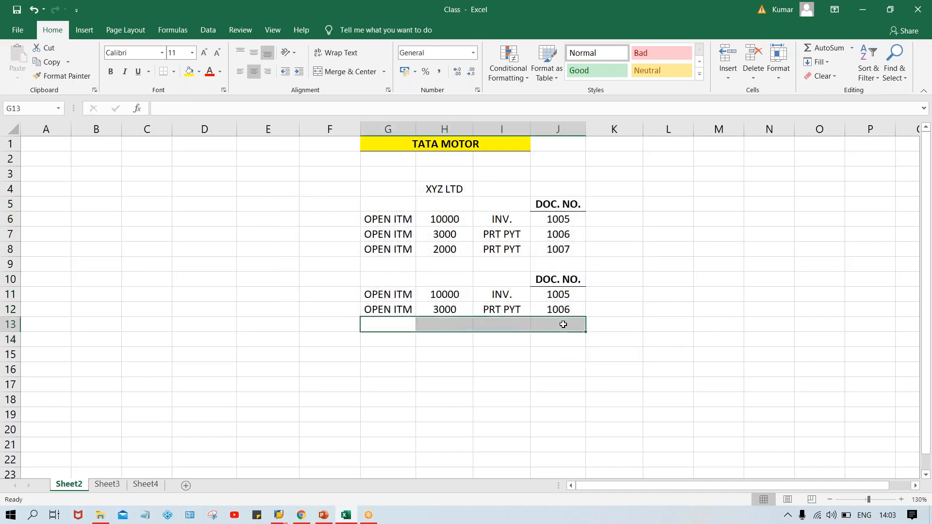
click(535, 403)
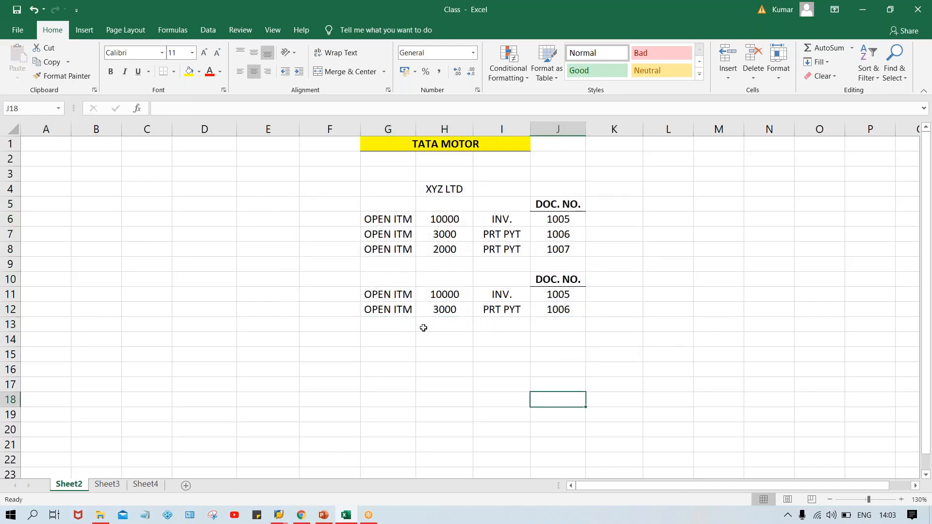
click(447, 311)
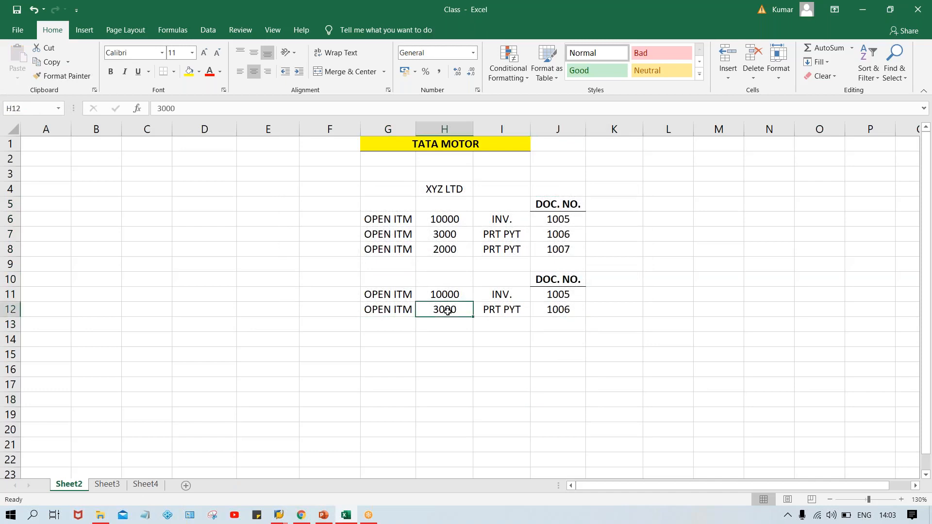
- Set the payment amount in cell H12 of the second table to 5000-
click(564, 313)
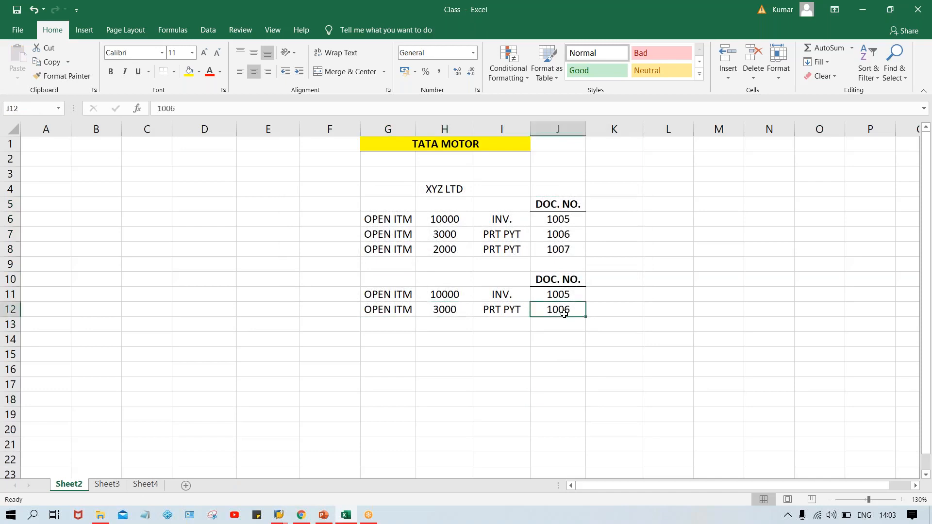
click(449, 243)
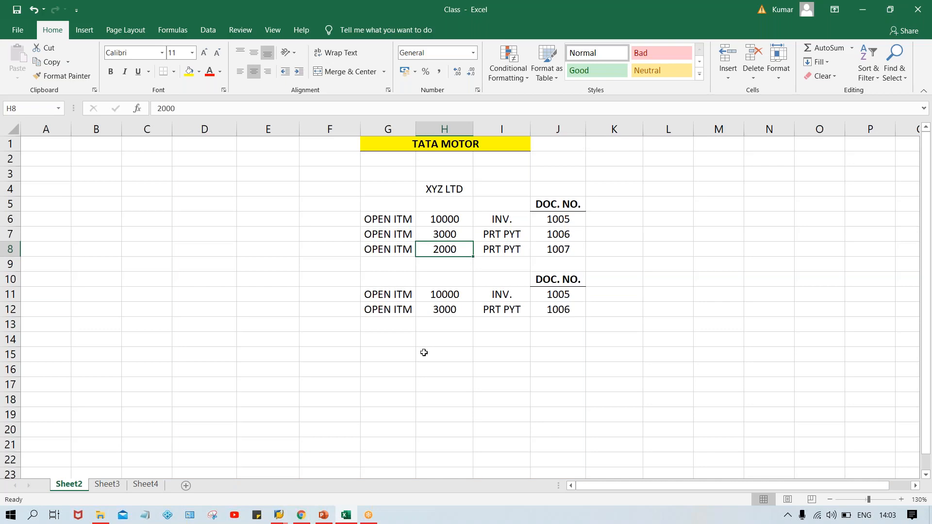
click(448, 315)
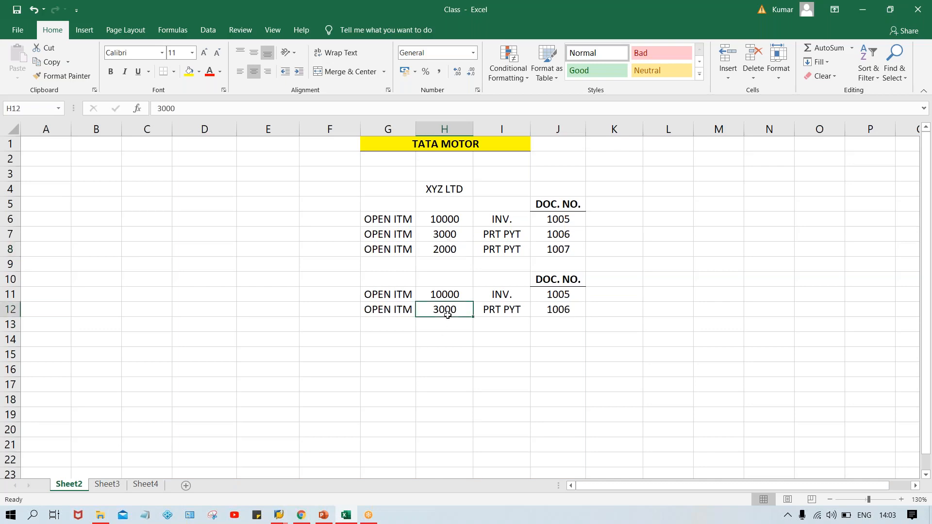
text(5000)
key(Return)
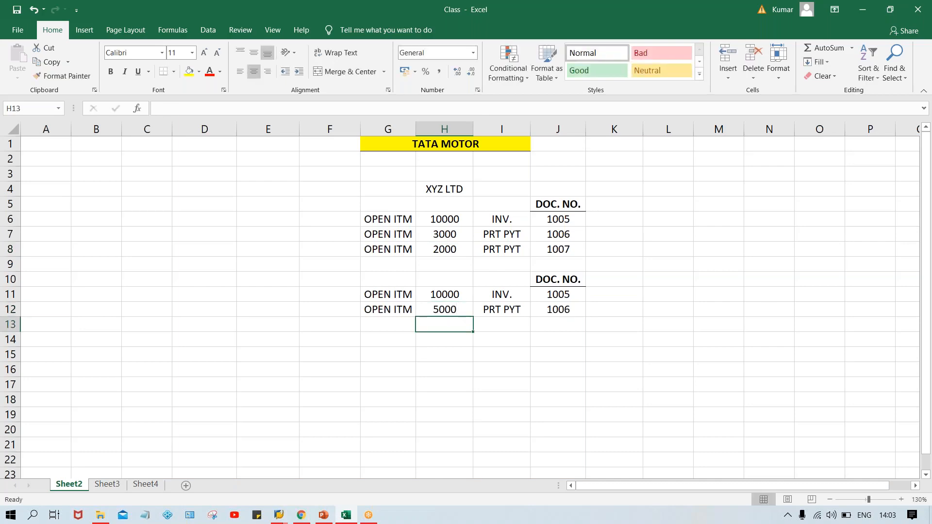
double_click(468, 307)
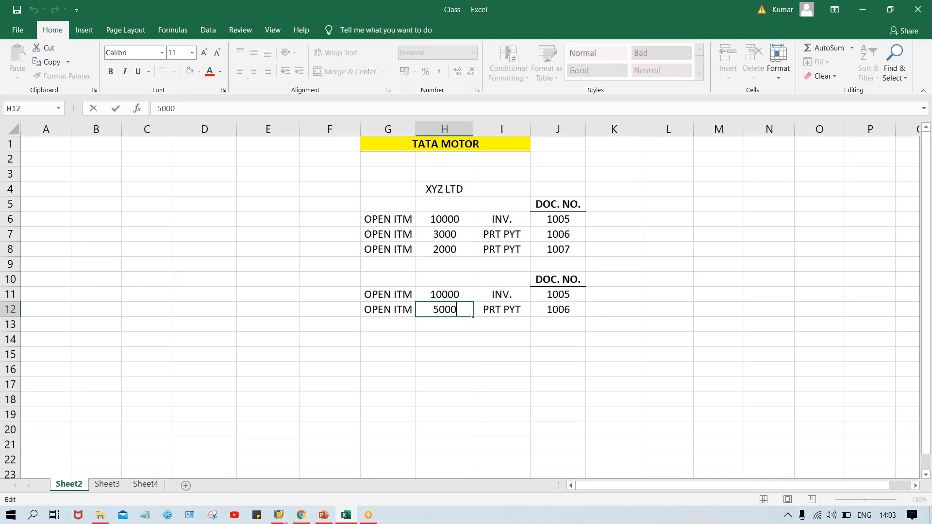
text(-)
key(Return)
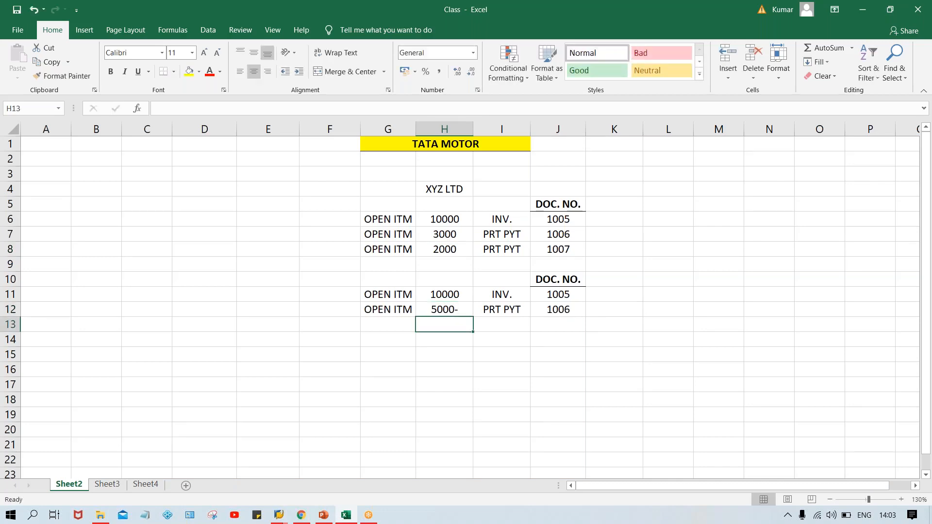
- Set the document number of the payment row in cell J12 to 1007
click(451, 309)
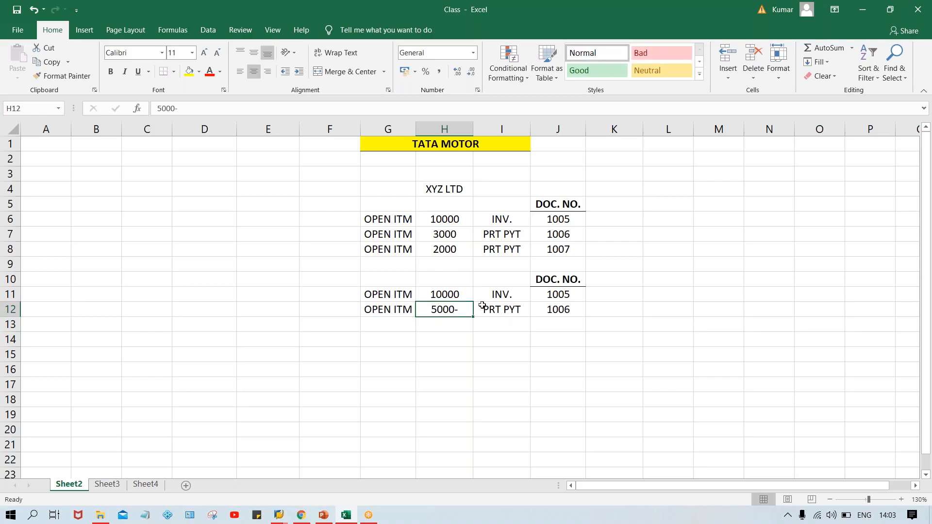
click(554, 250)
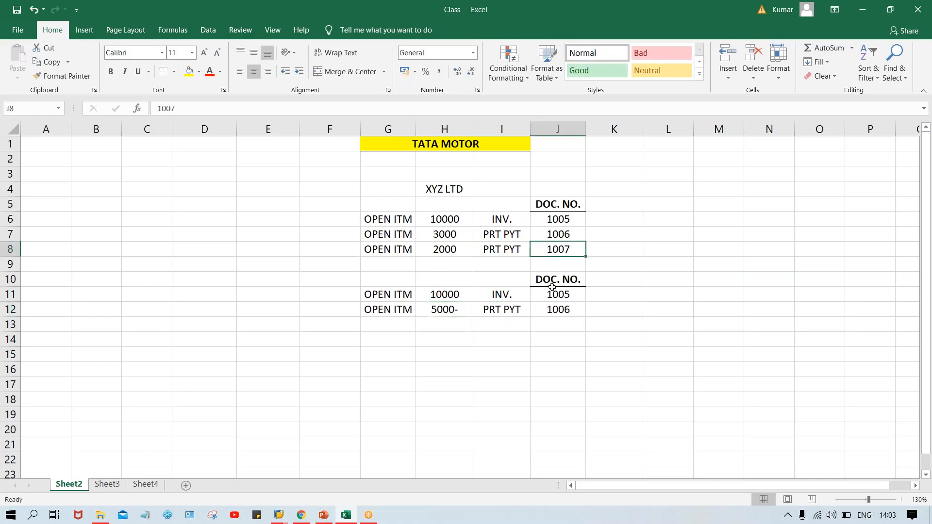
click(555, 309)
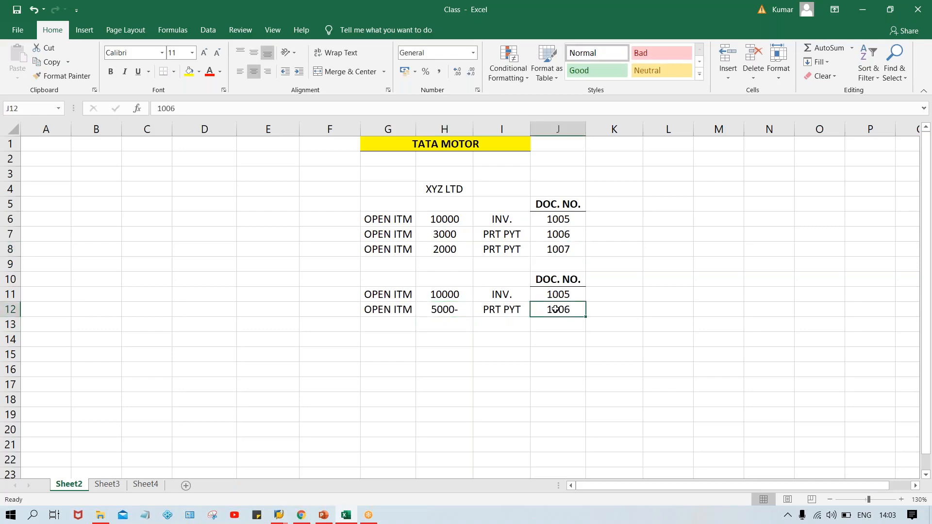
text(1007)
key(Return)
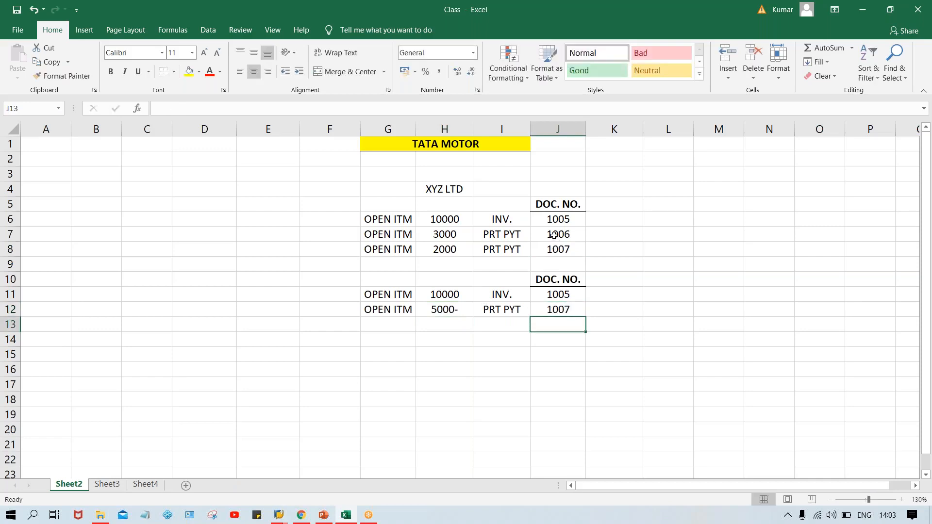
- Review the first table's amounts and document number, and set the payment amount in H12 to 8000-
click(456, 236)
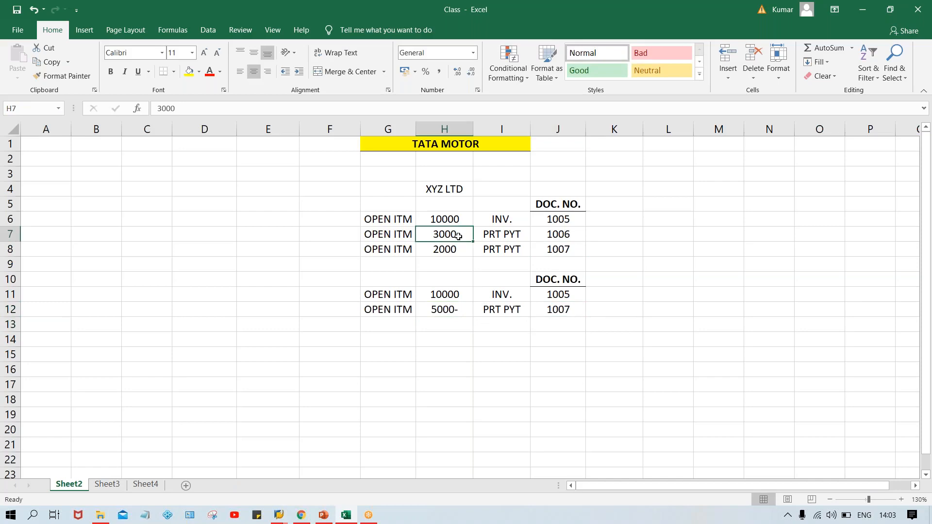
click(563, 237)
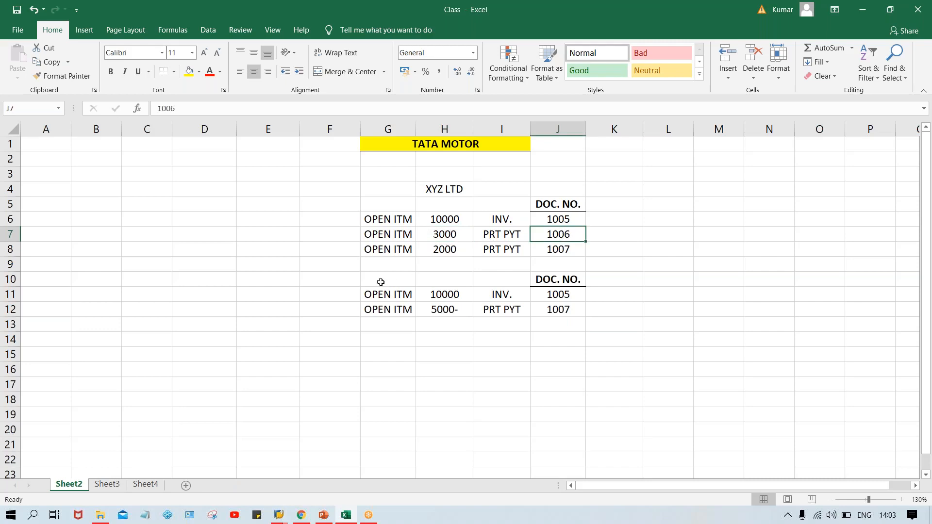
click(443, 222)
drag(443, 222, 447, 252)
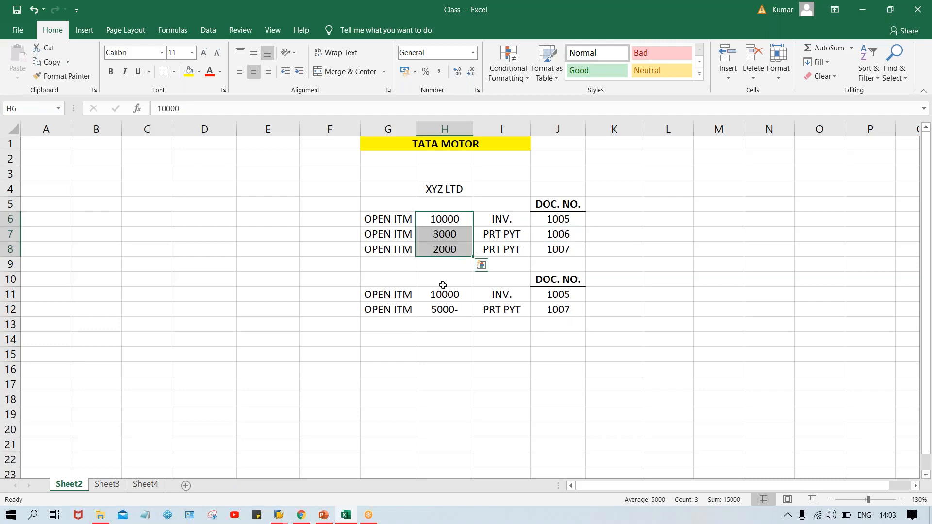
click(443, 308)
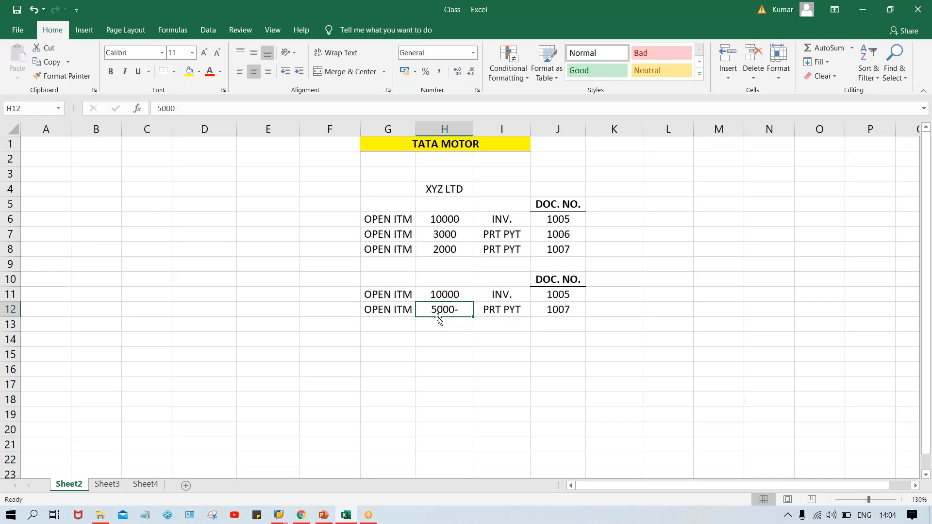
text(8000-)
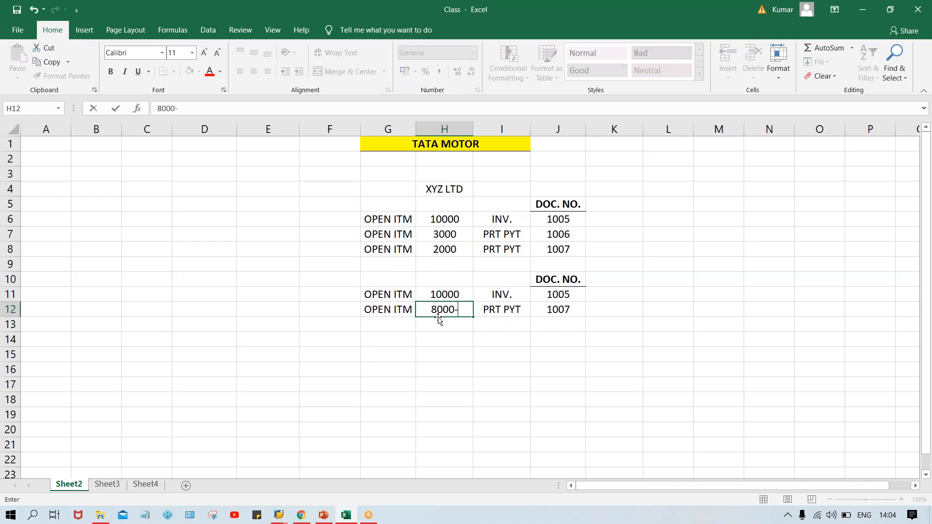
key(Return)
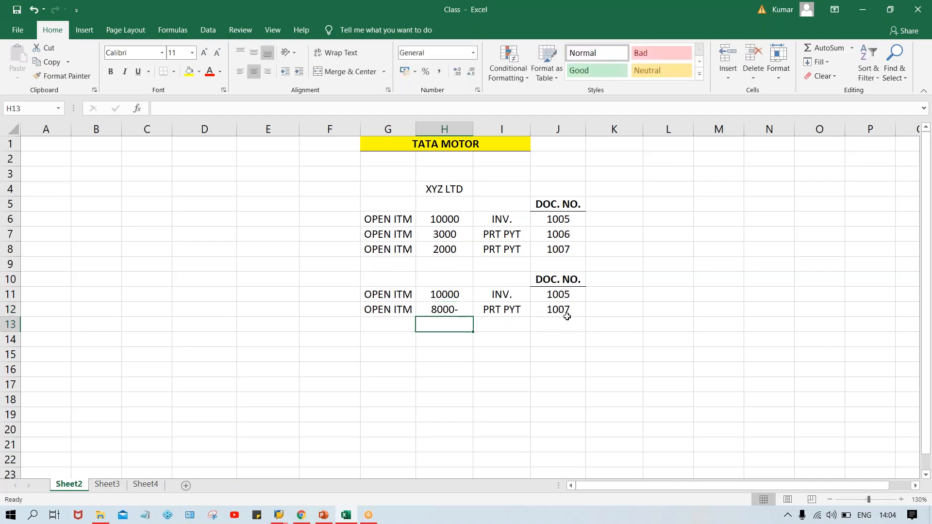
- Set the document number of the second table's payment row in J12 to 1008
click(565, 311)
text(1008)
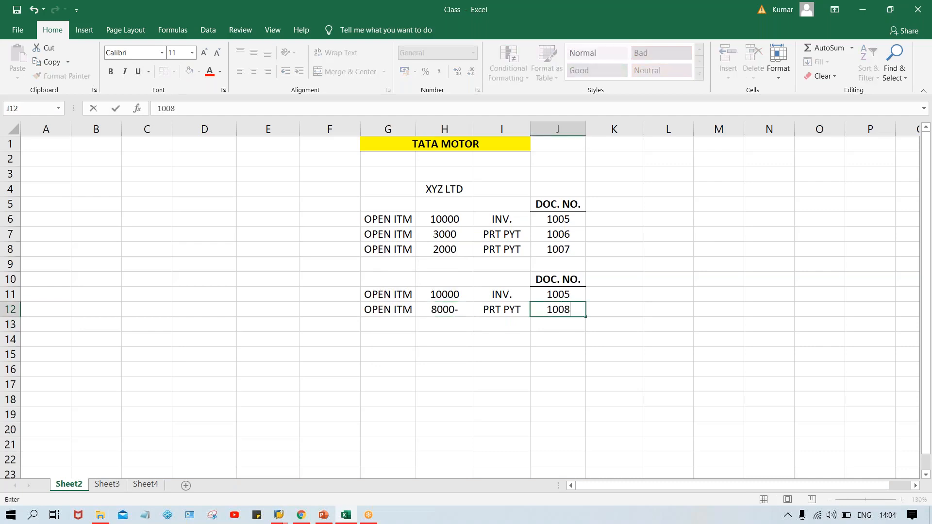
key(Return)
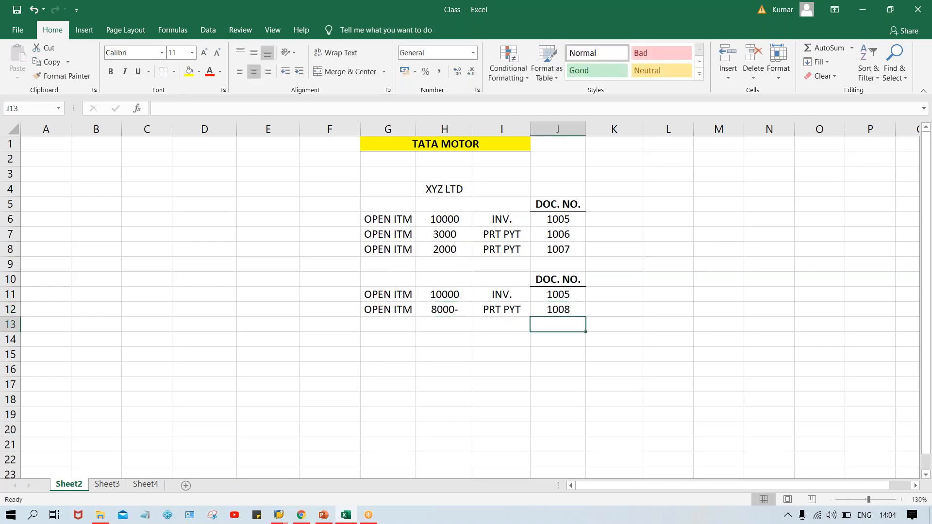
click(447, 309)
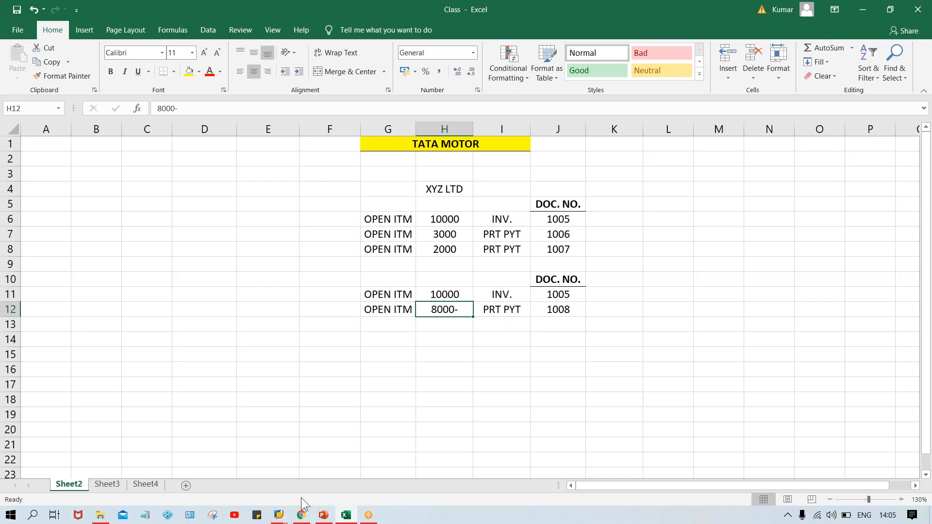
- Switch to the SAP Easy Access window and try to start transaction FB70
mouse_move(278, 515)
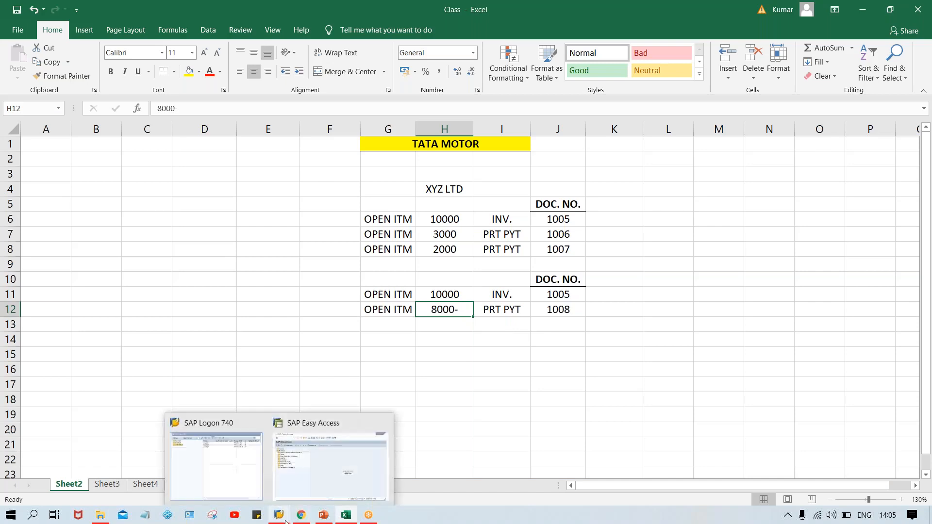
click(339, 489)
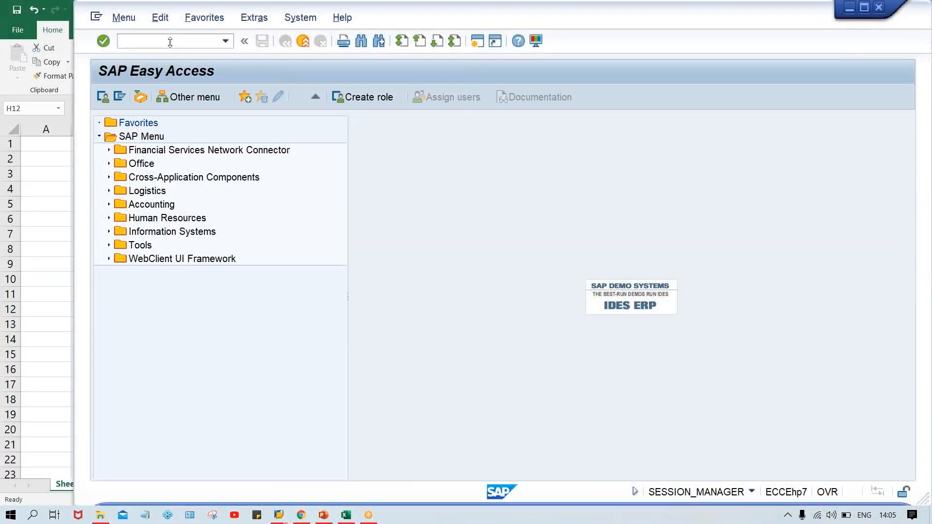
click(169, 42)
text(FB70)
key(Return)
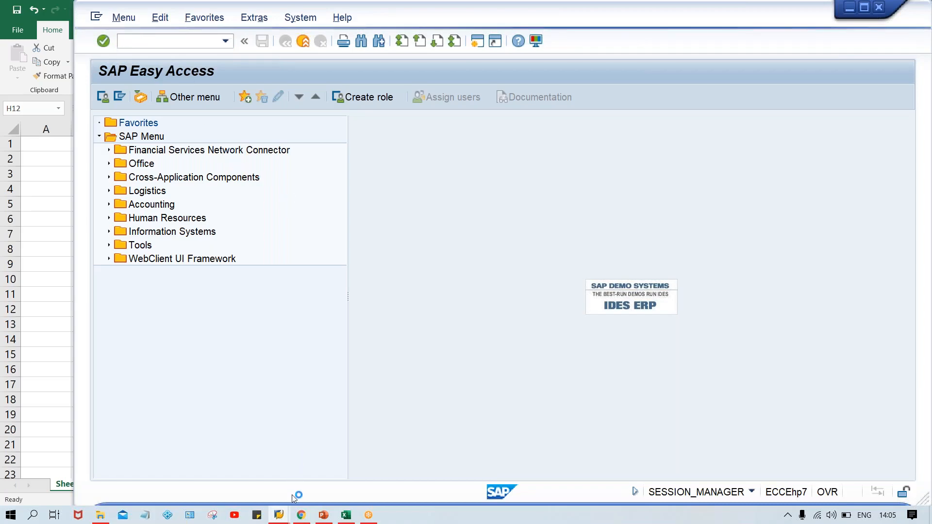
- Open a new session of the SAP_2 connection from SAP Logon and shift its login window aside
mouse_move(280, 520)
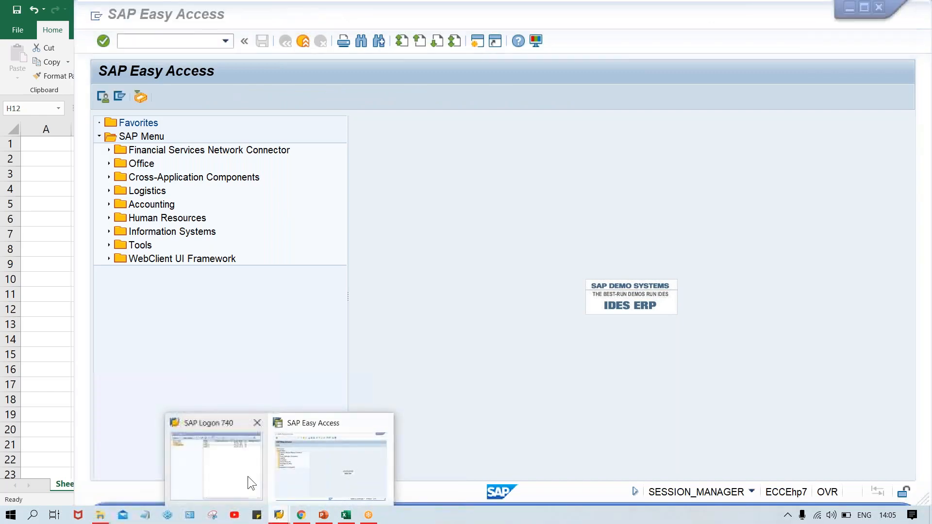
click(248, 477)
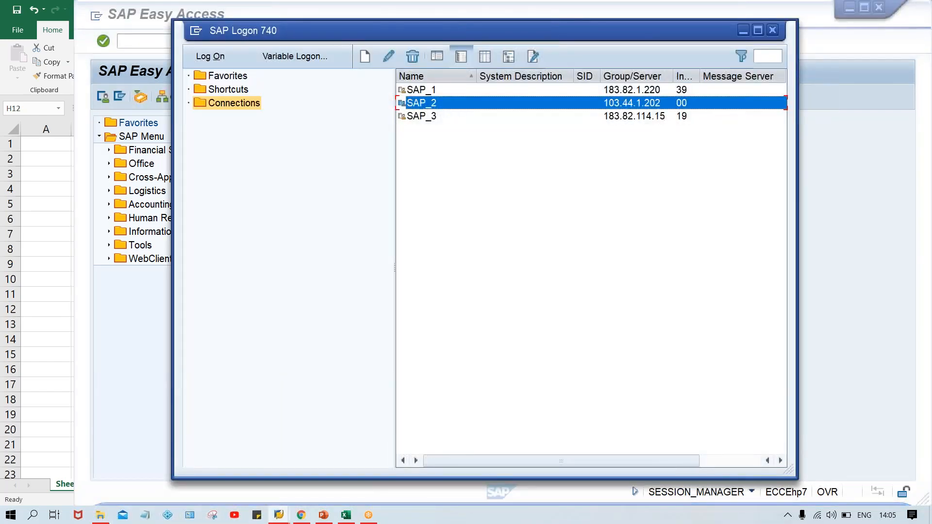
key(Return)
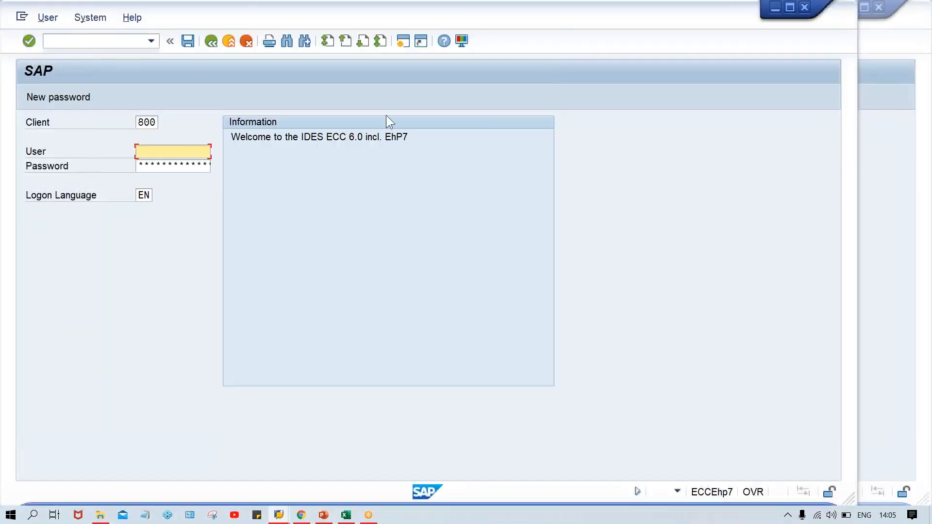
drag(245, 15, 329, 18)
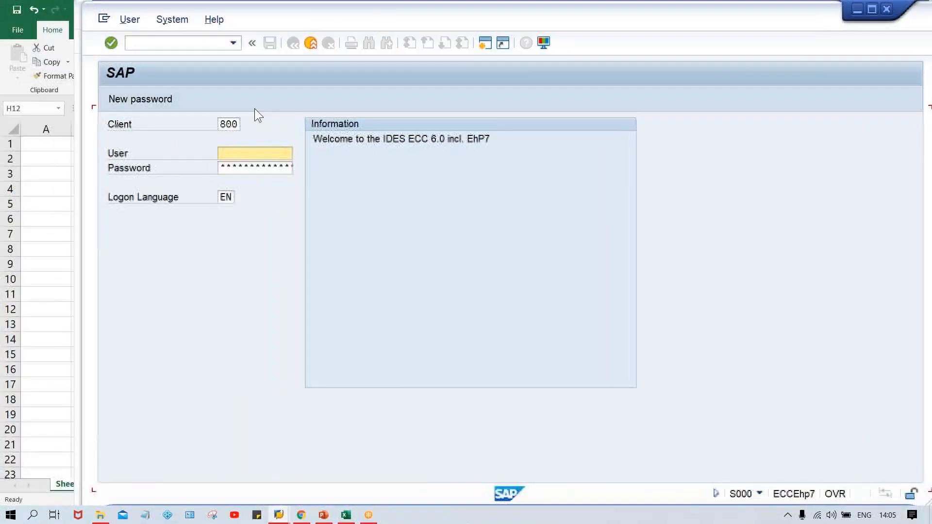
- Dismiss the connection error and log on to client 800 with the saved user name and the account password
right_click(243, 153)
click(229, 156)
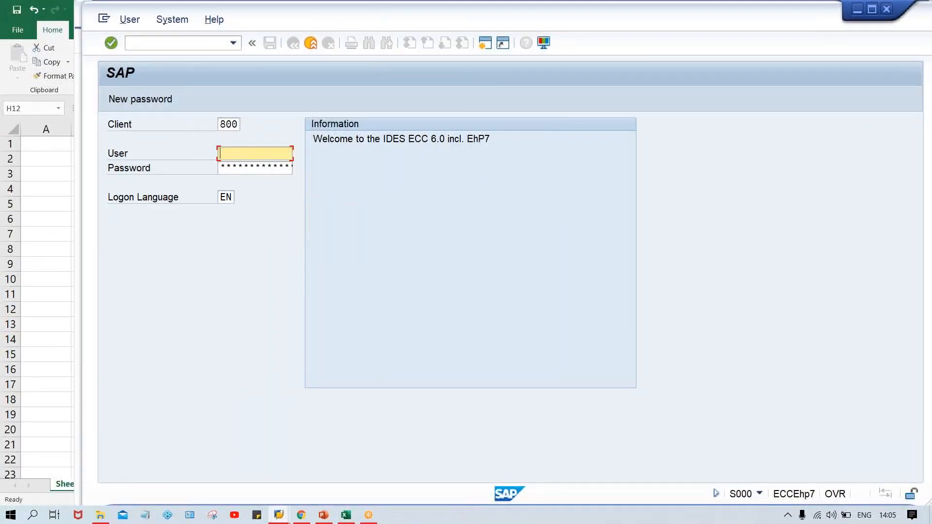
key(Right)
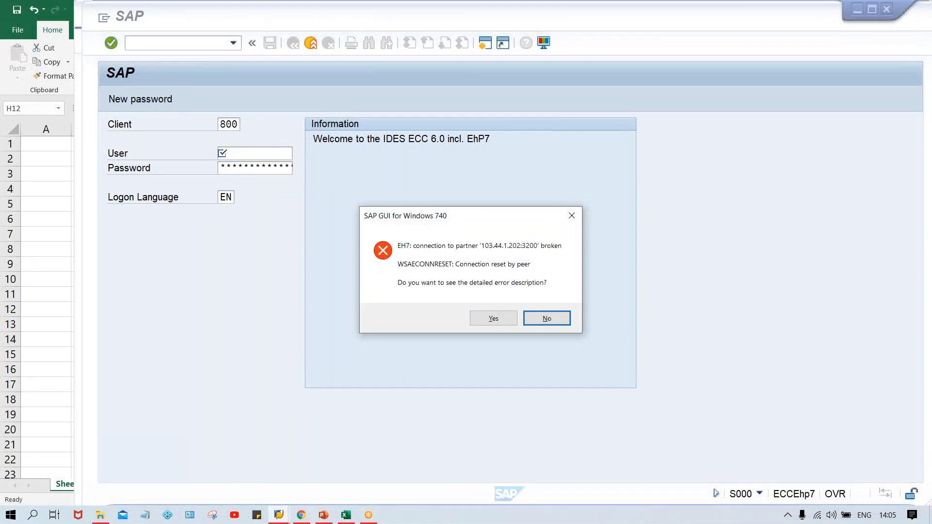
key(Return)
key(BackSpace)
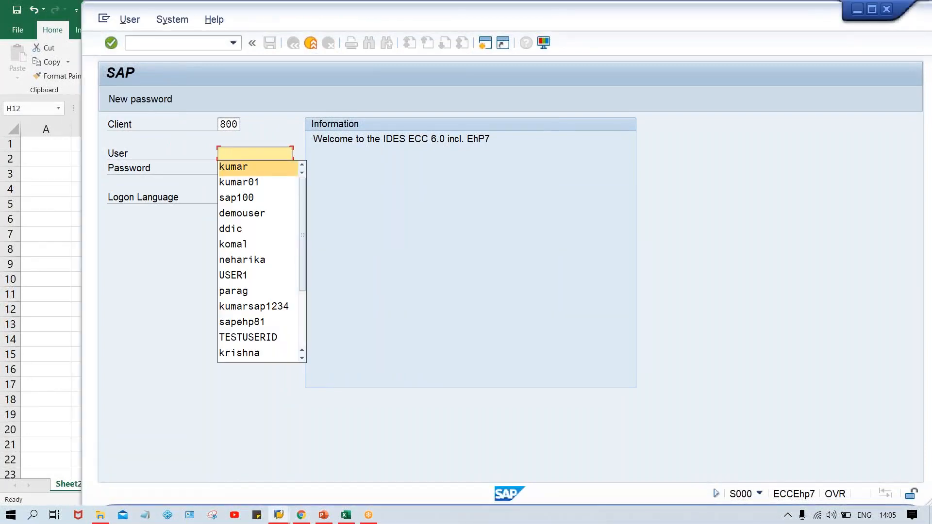
key(Return)
key(Tab)
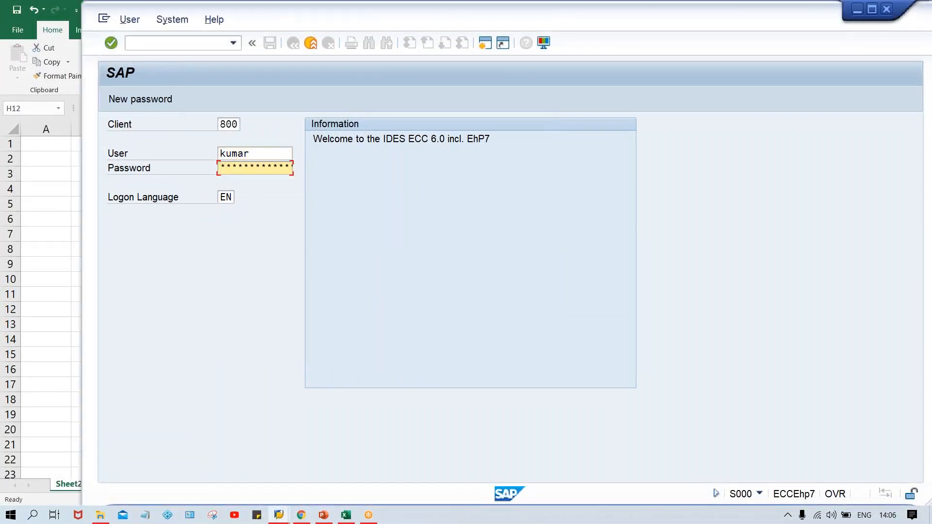
key(Caps_Lock)
text(***)
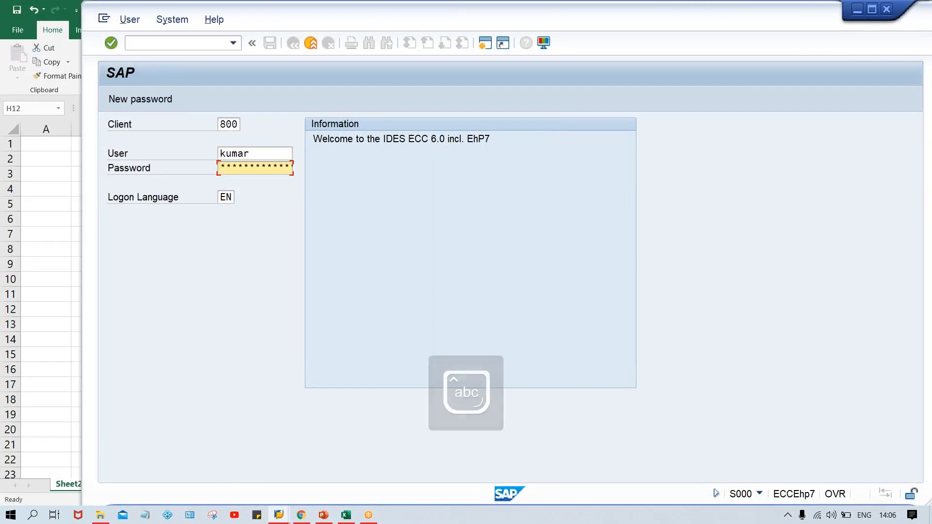
key(Return)
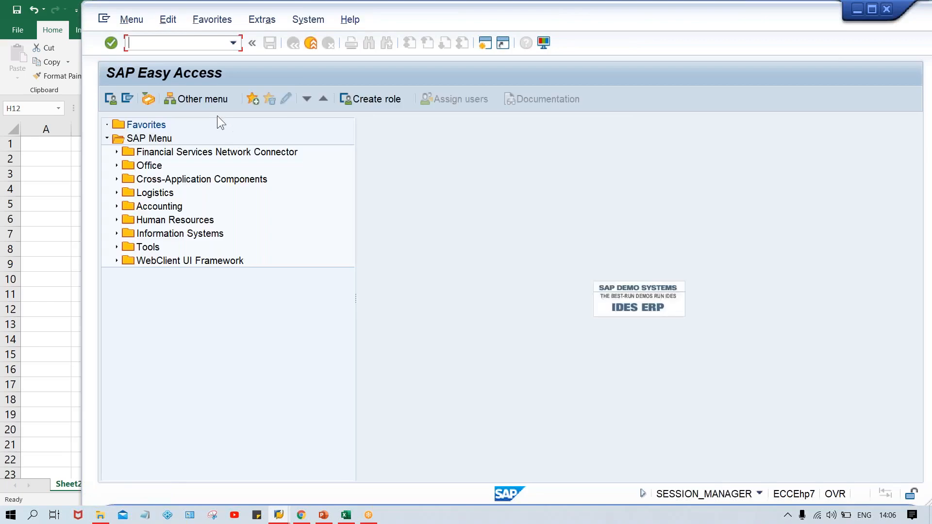
- Start transaction FB70 and fill in the customer number of the new customer invoice
text(fb70)
key(Return)
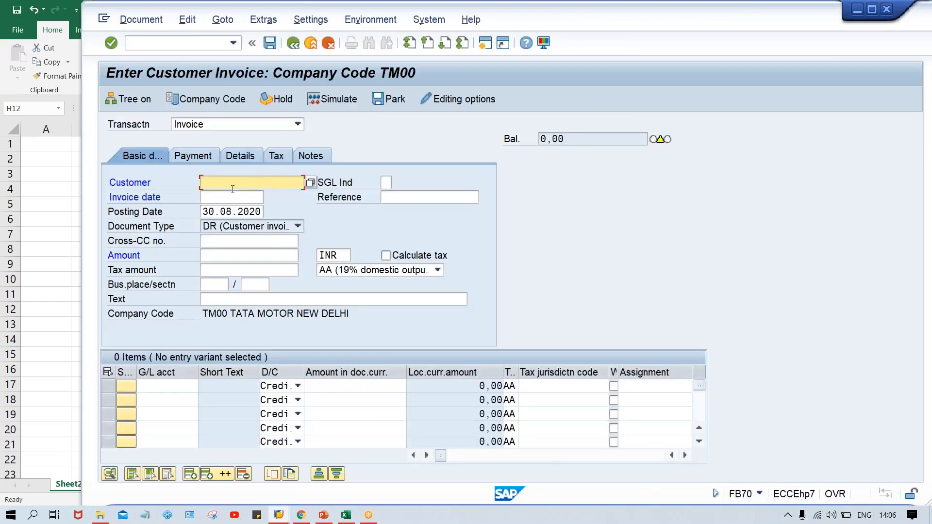
click(233, 189)
key(Down)
key(Return)
key(Tab)
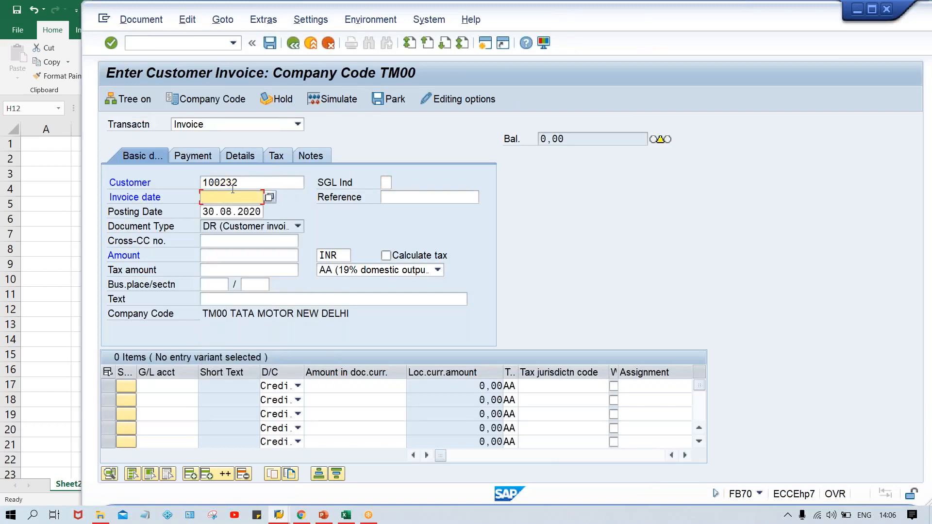
- Set the customer invoice's invoice date to 30.08.2020 and its amount to 10000 INR
text(30)
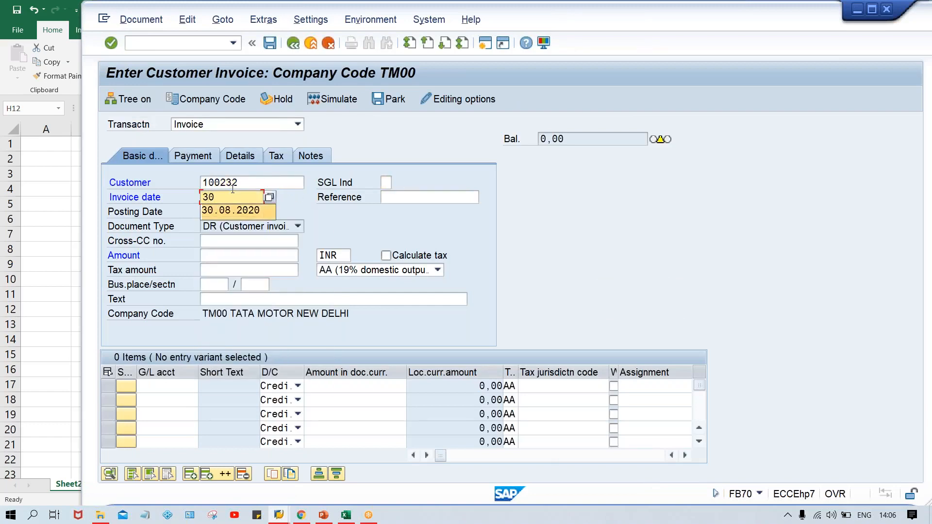
key(Down)
key(Return)
key(Tab)
key(Tab)
key(Tab)
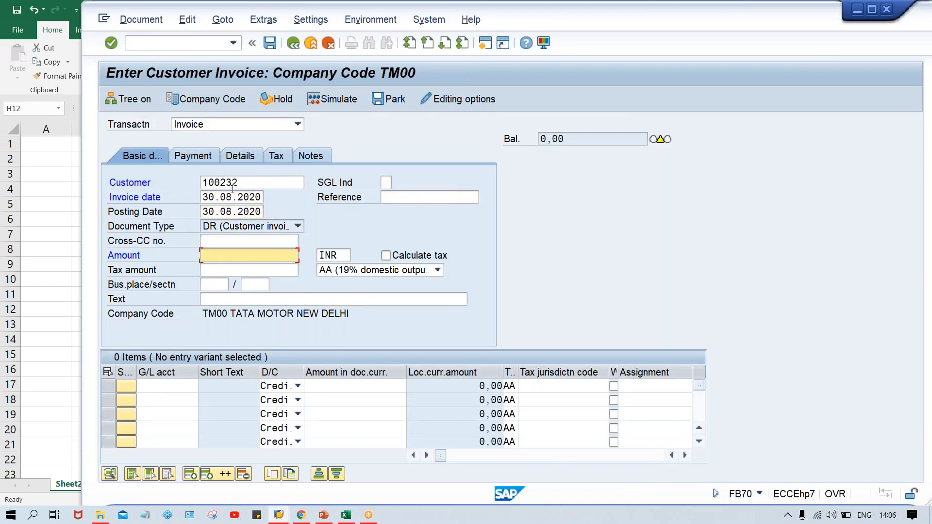
text(10000)
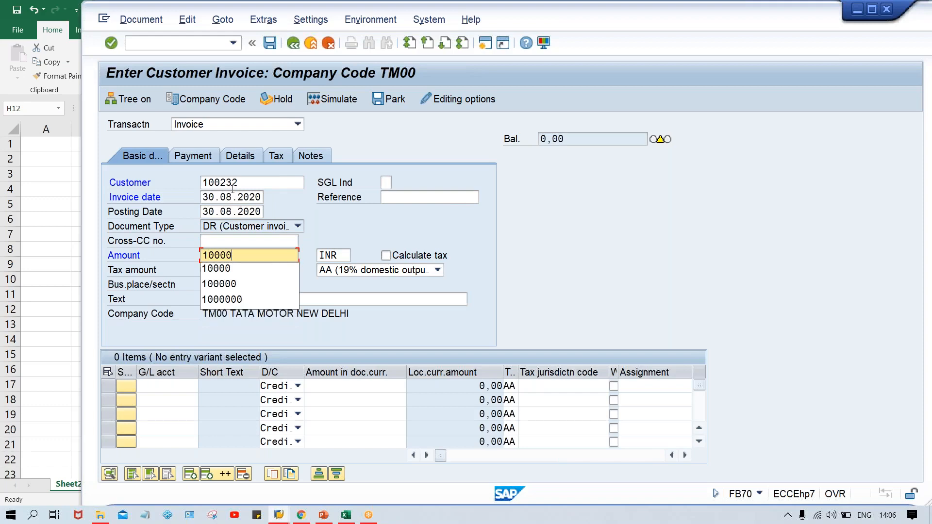
key(Return)
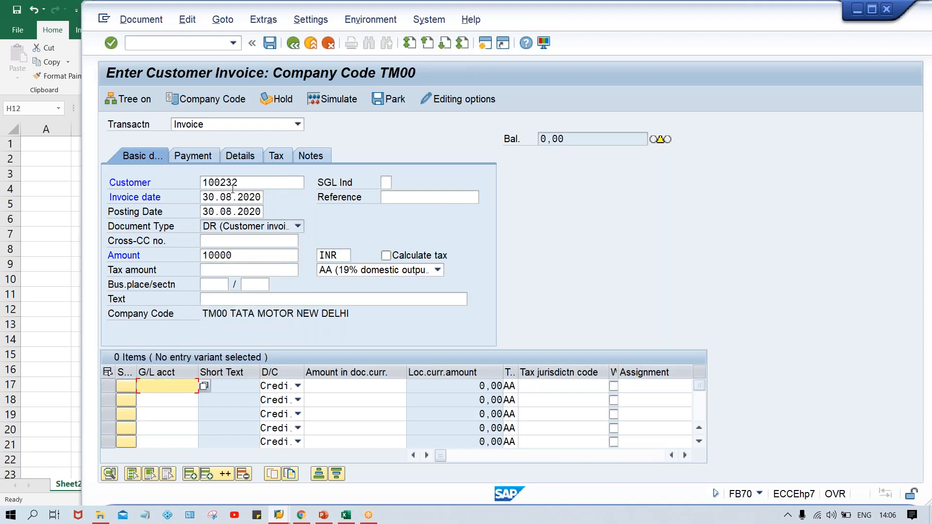
- Add a credit line for G/L account 3000 with an amount of 10000 and post the customer invoice
text(3000)
key(Tab)
key(Tab)
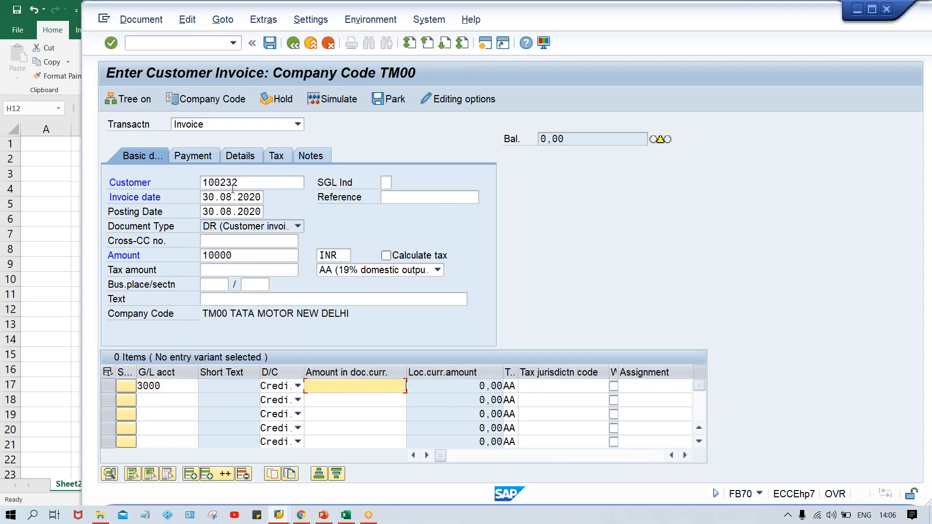
text(10000)
key(Return)
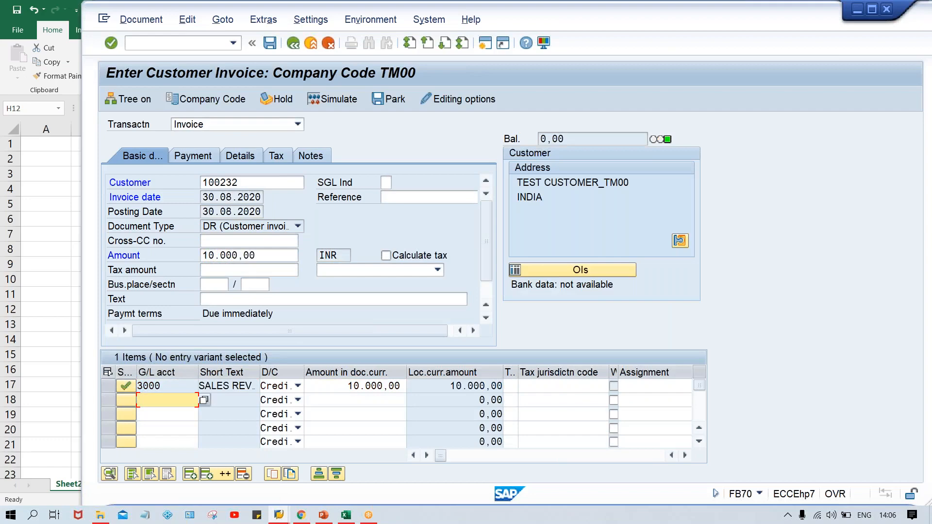
key(ctrl+s)
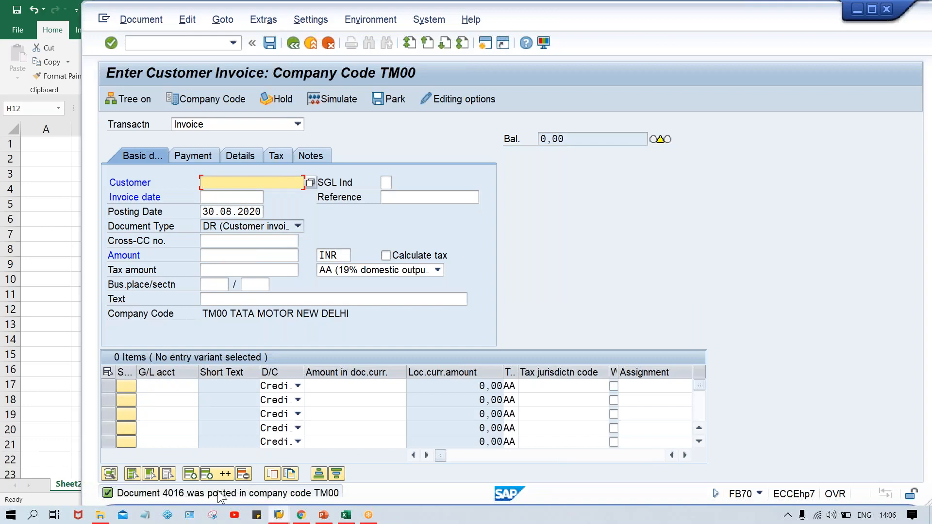
- Switch to the Excel workbook and enter document number 4016 for the invoice rows in J11 and J6
click(345, 516)
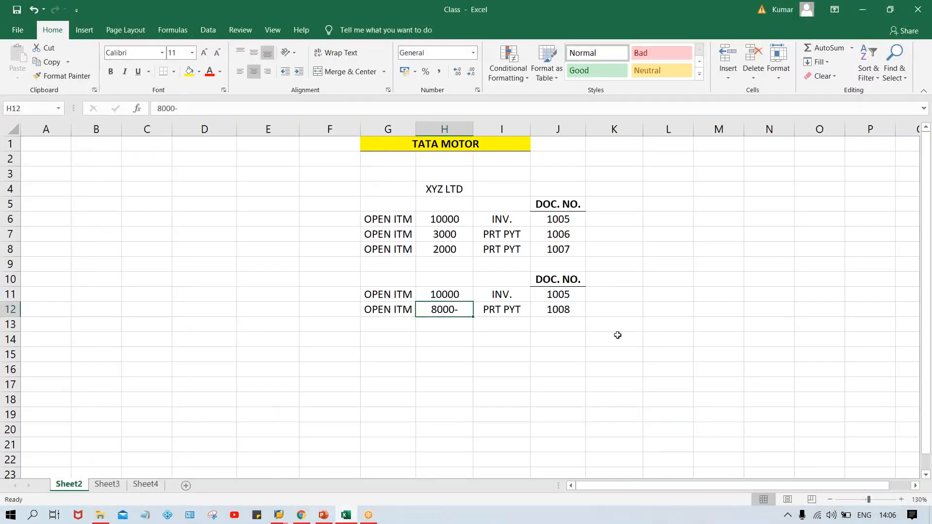
click(618, 335)
click(561, 307)
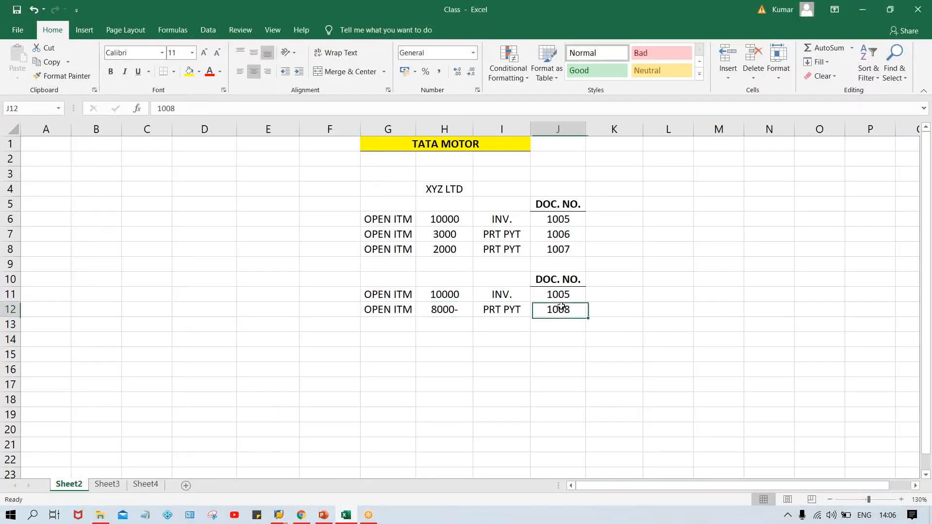
click(560, 297)
text(400)
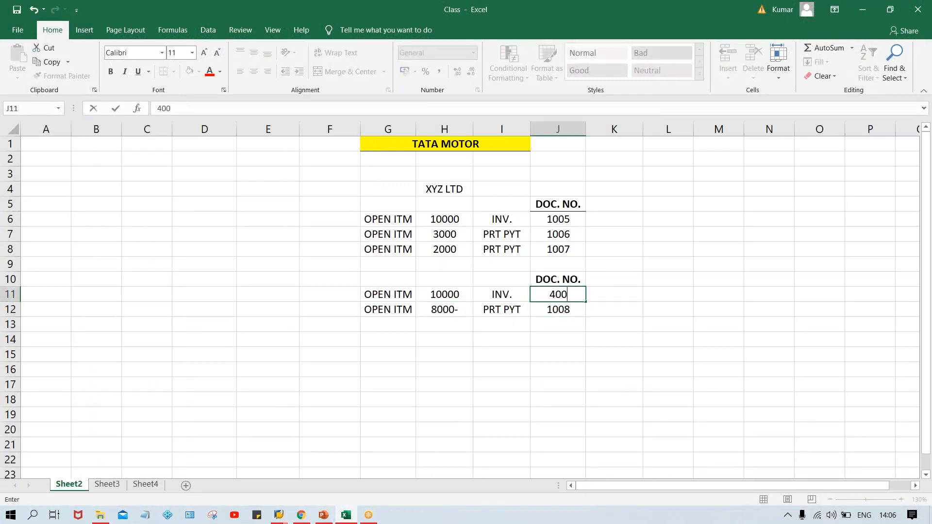
key(BackSpace)
text(16)
key(Return)
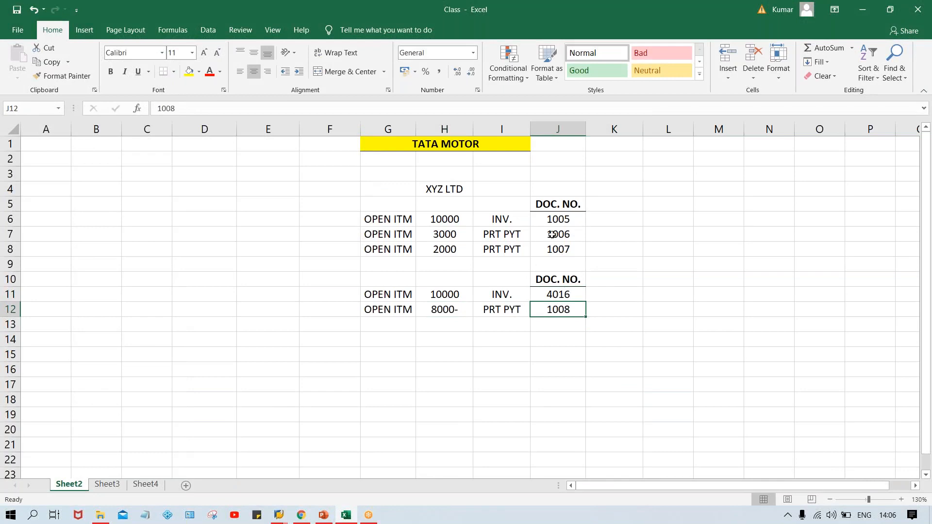
click(560, 218)
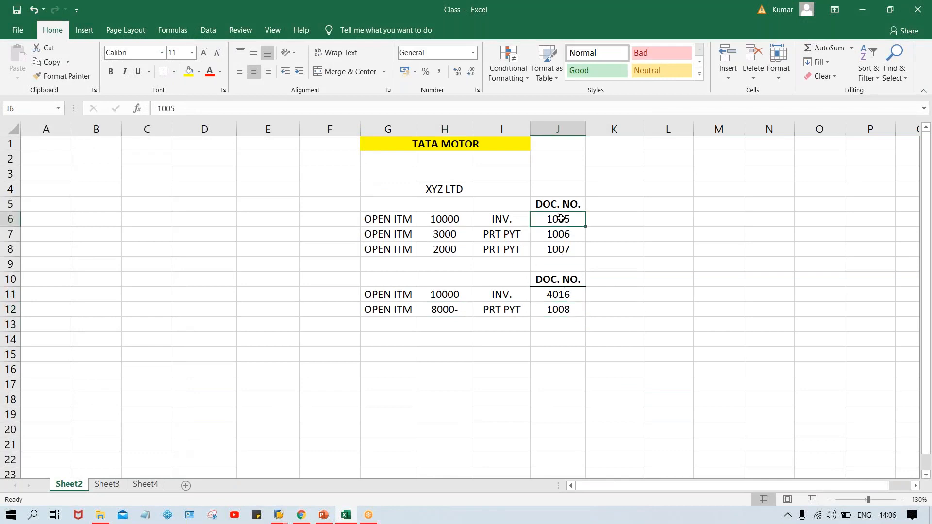
text(4016)
key(Return)
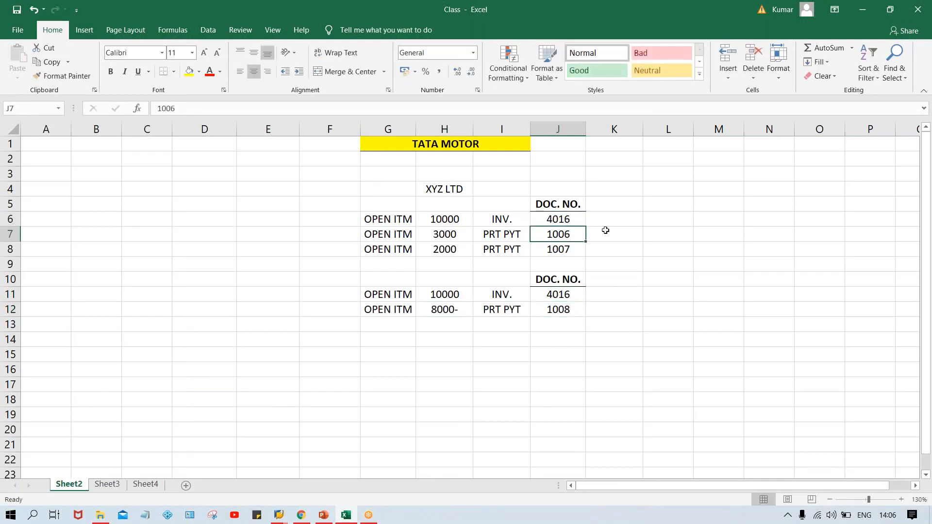
- Clear the document numbers of the partial payment rows in J7:J8 and J12
drag(570, 238, 570, 250)
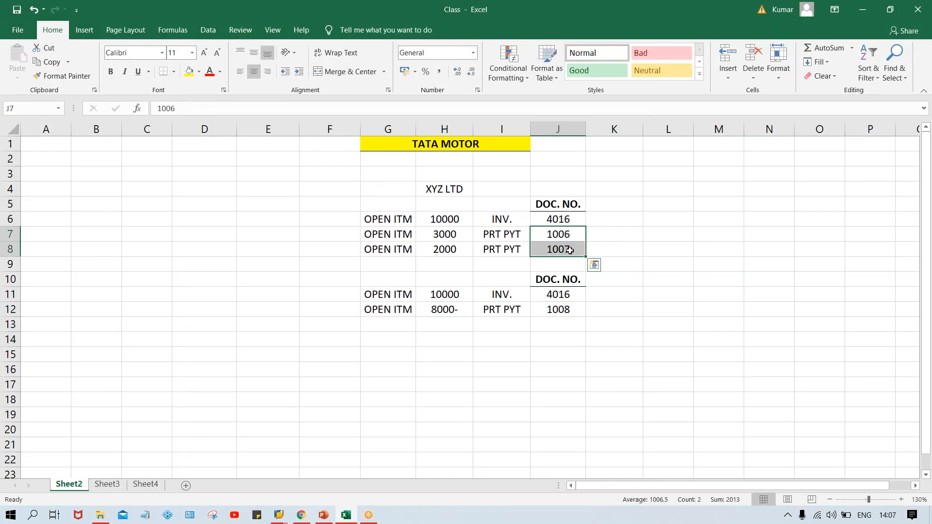
key(Delete)
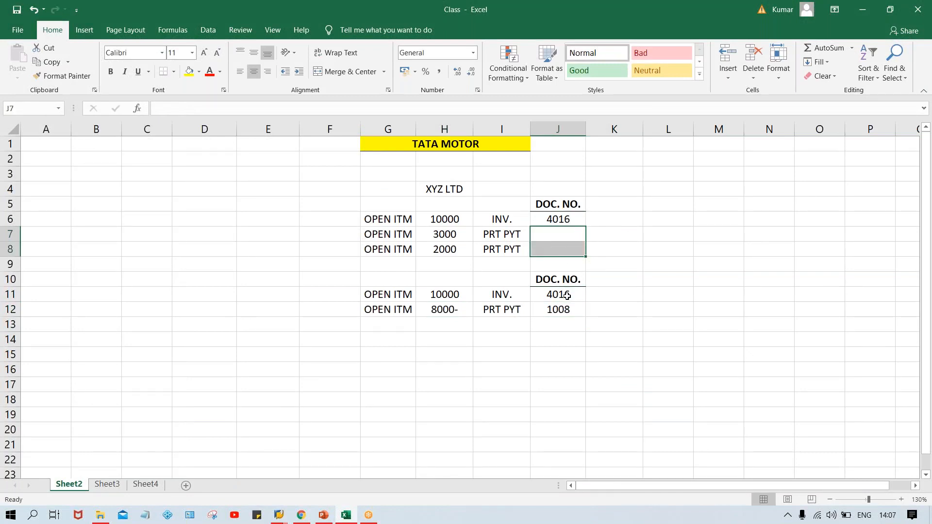
click(568, 311)
key(Delete)
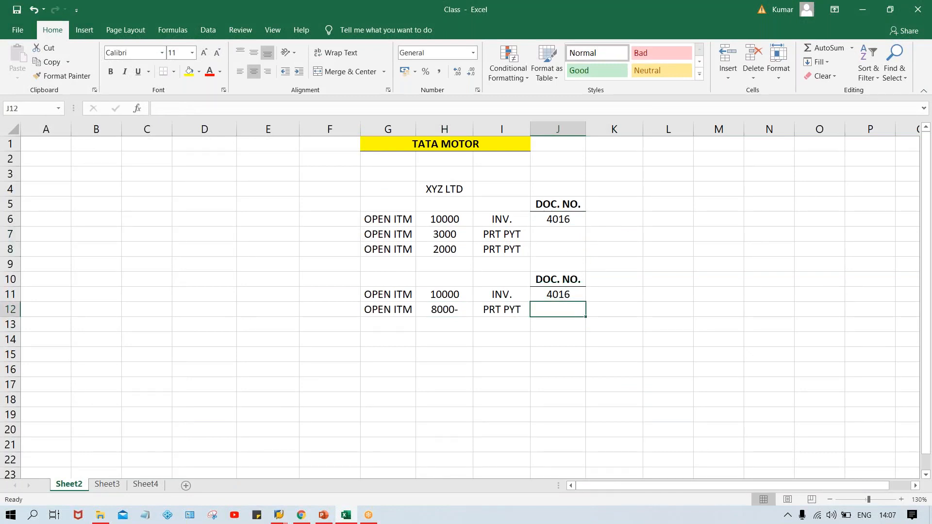
click(544, 353)
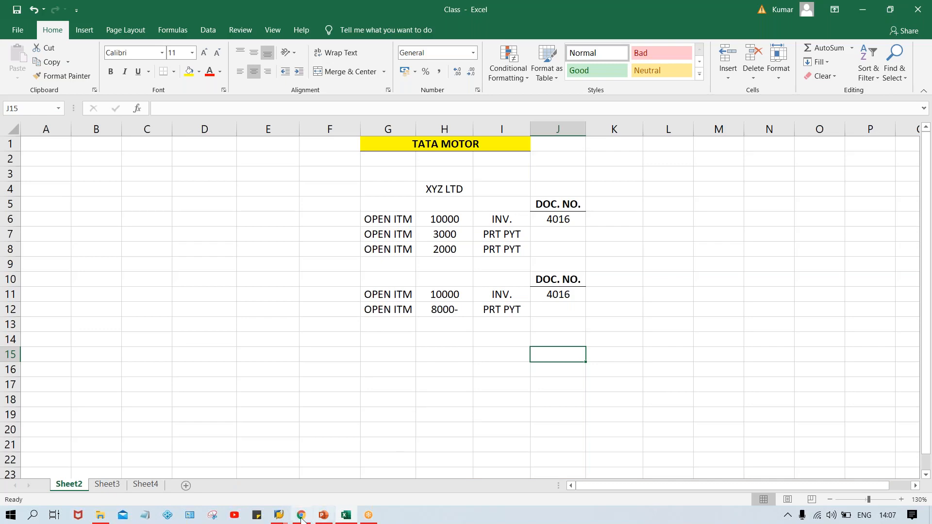
- Switch back to the SAP customer invoice window and start transaction F-28
mouse_move(279, 516)
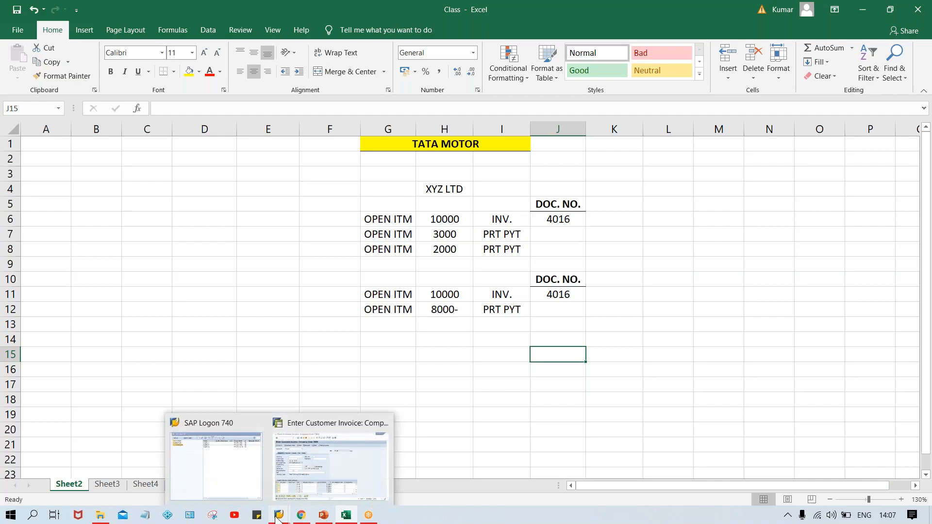
click(325, 476)
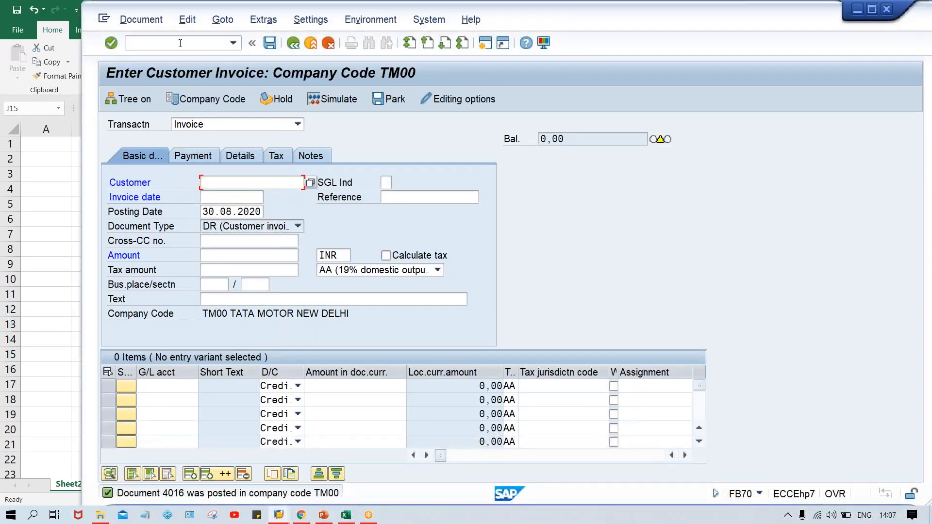
click(180, 44)
text(/nf0)
key(Num_Lock)
key(Num_Lock)
key(BackSpace)
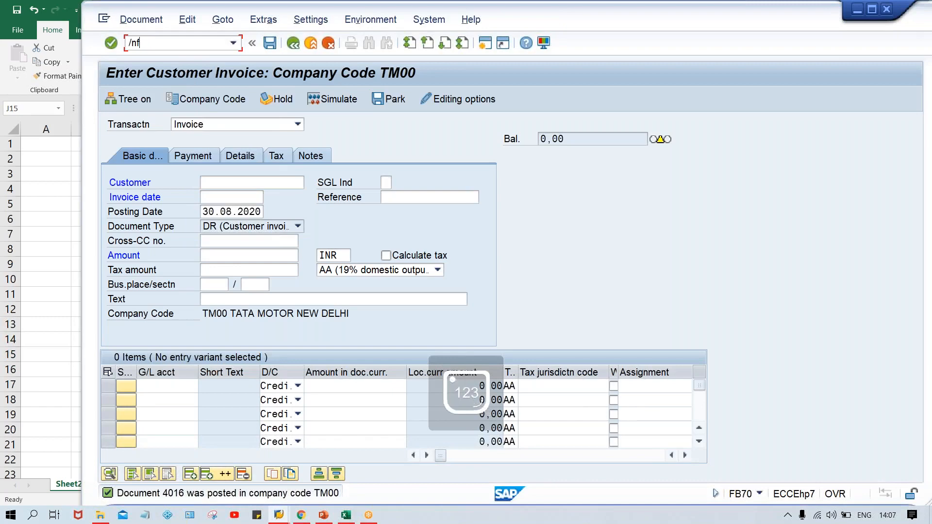
text(-28)
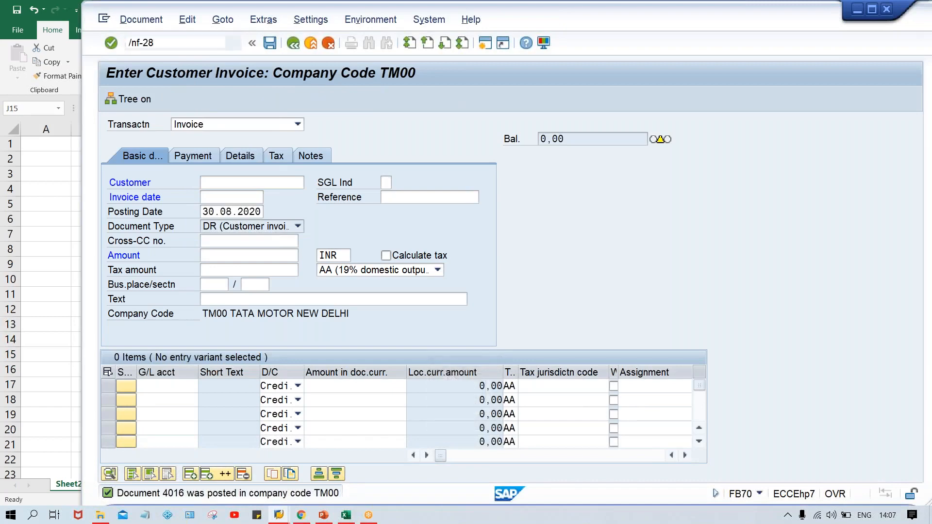
key(Return)
- Set the incoming payment's document date to 30.08.2020 and the bank data account to 1000
key(BackSpace)
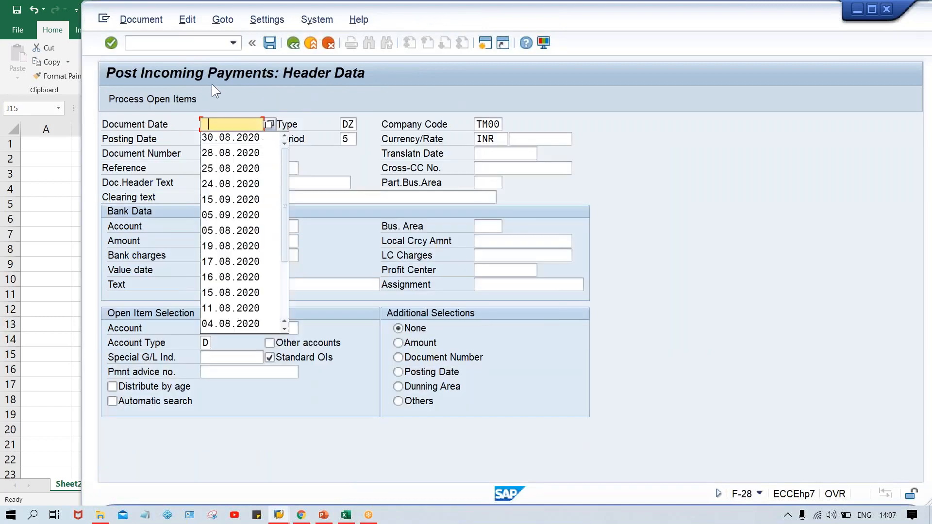
key(Down)
key(Return)
key(Return)
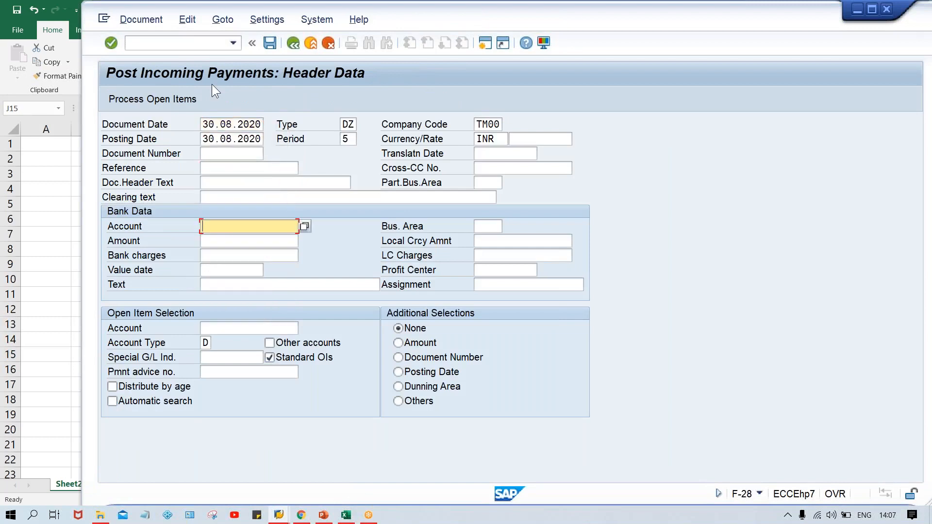
key(Down)
key(Return)
key(Tab)
key(Tab)
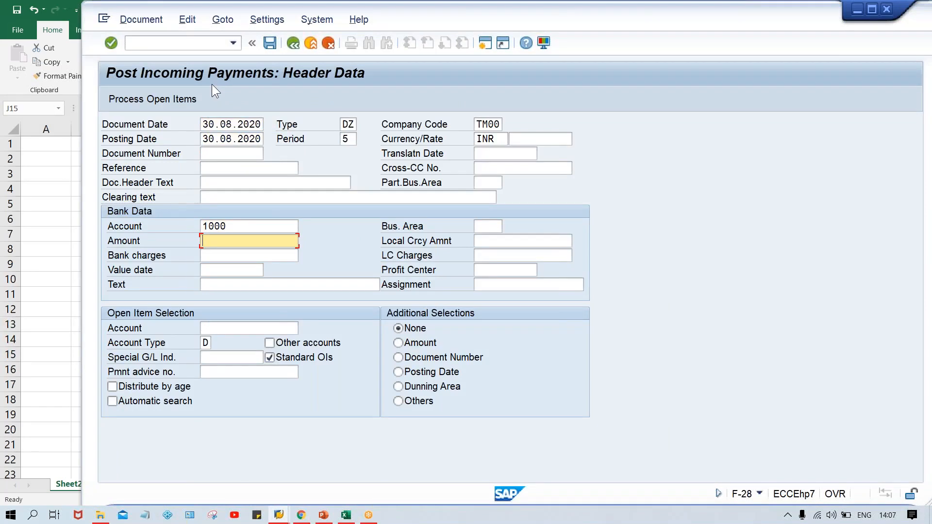
- Check the first partial payment in H7 of the Excel sheet and set the SAP bank data amount to 3000
key(alt+Tab)
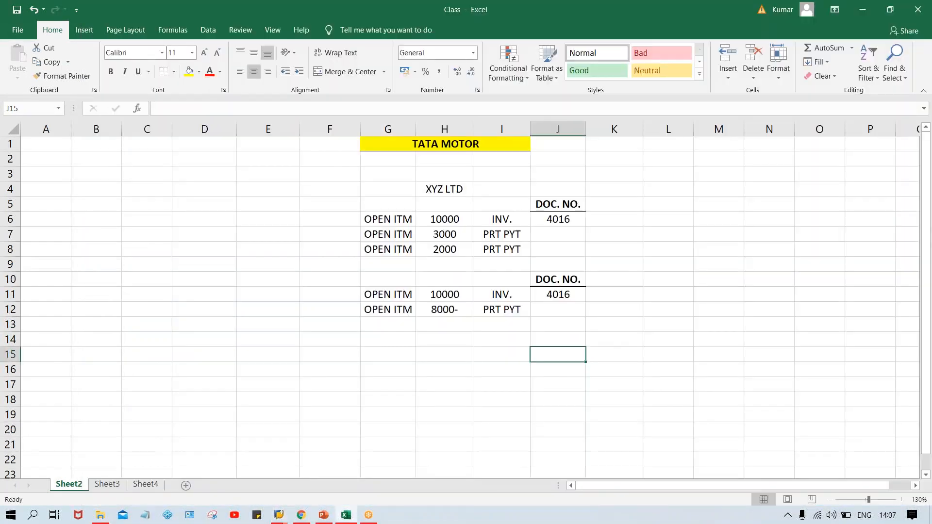
click(451, 236)
key(alt+Tab)
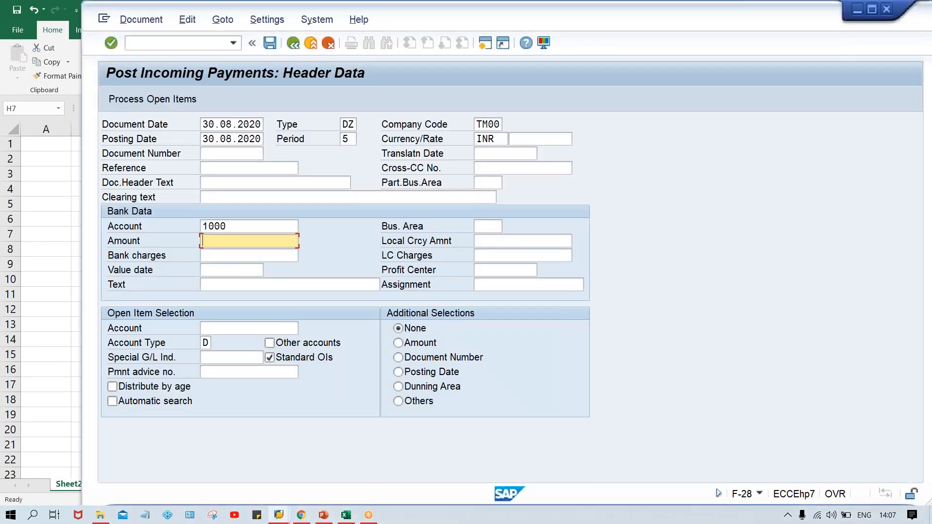
text(3000)
- Fill in the customer number for the open item selection and process the customer's open items
click(206, 343)
click(209, 328)
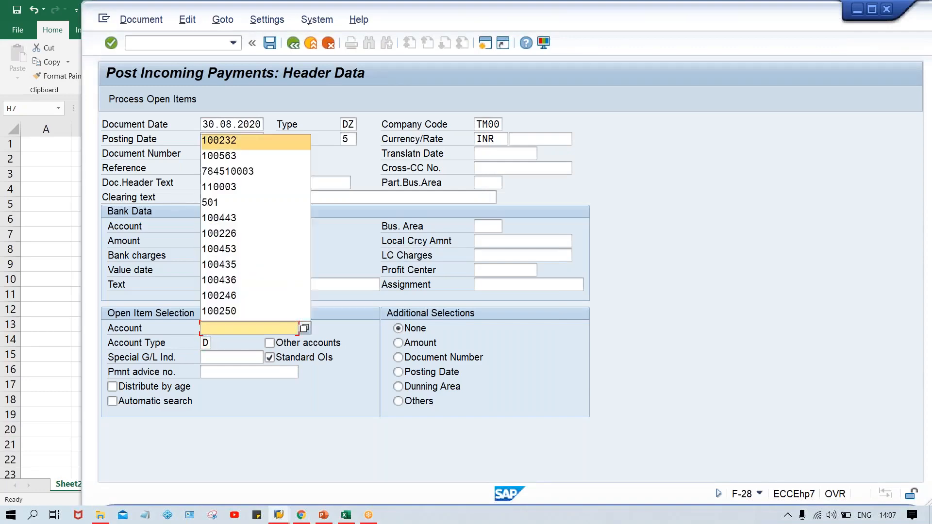
key(Return)
key(shift+F4)
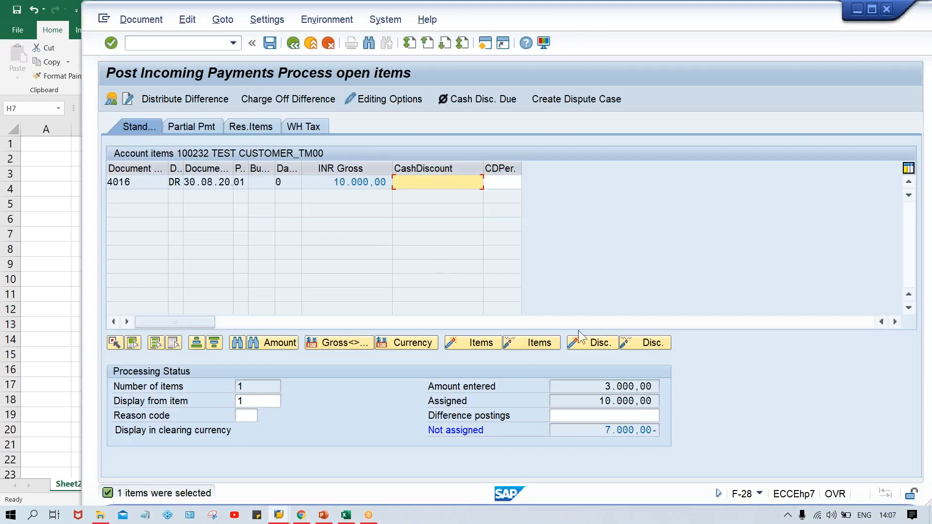
- Enter a partial payment amount of 3000 against invoice document 4016 and check the assigned amount
click(325, 183)
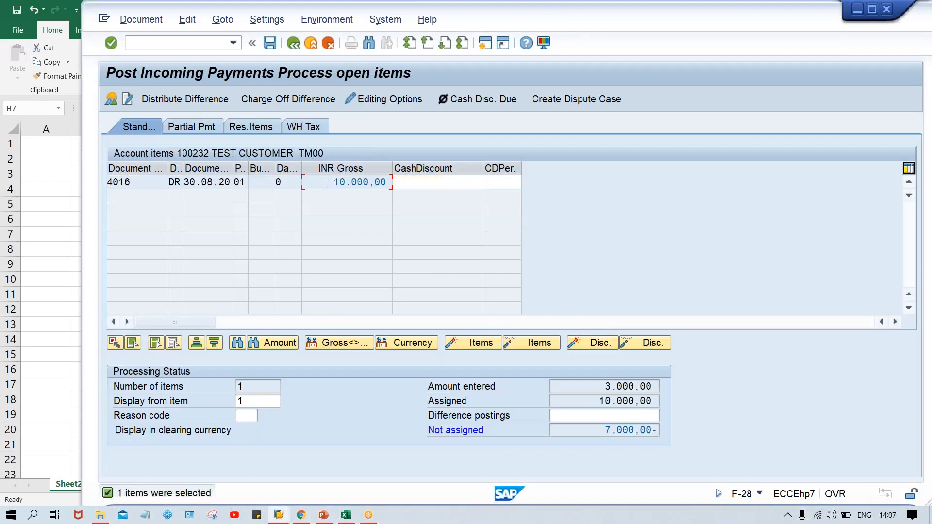
click(587, 386)
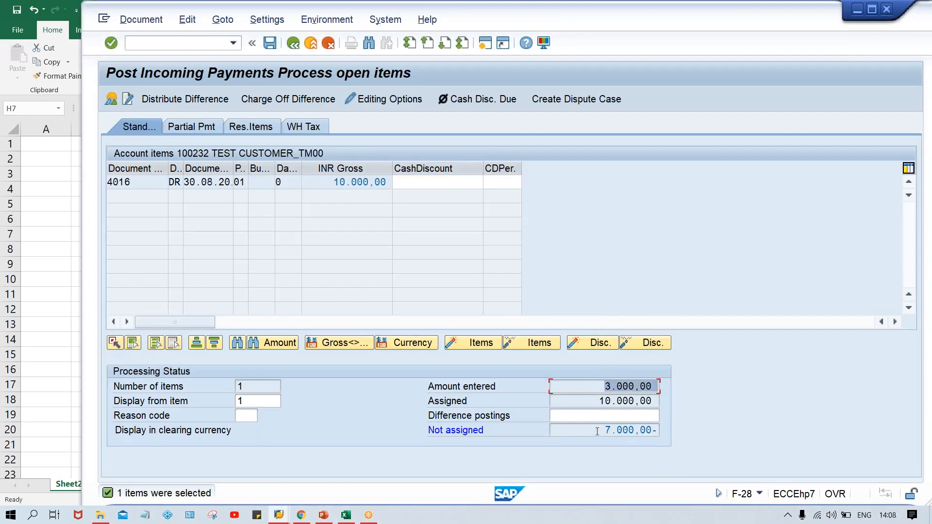
drag(597, 431, 693, 430)
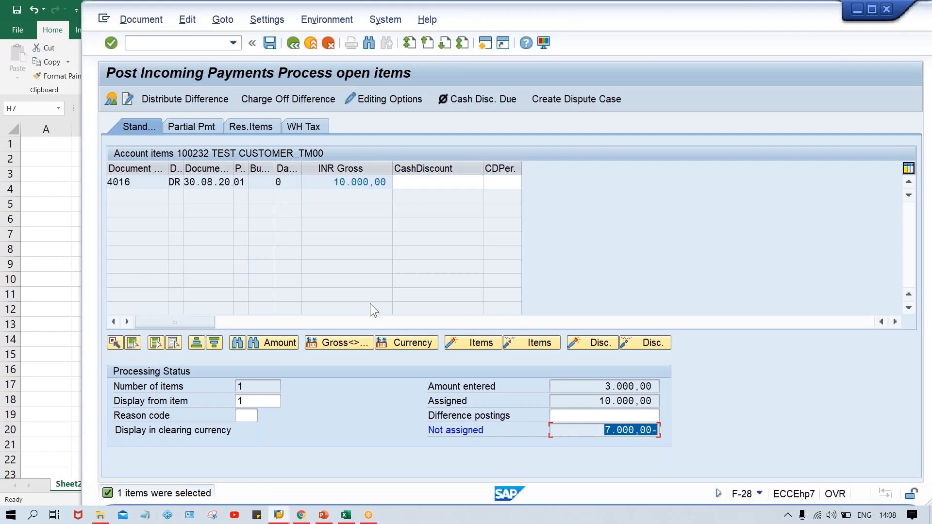
click(192, 128)
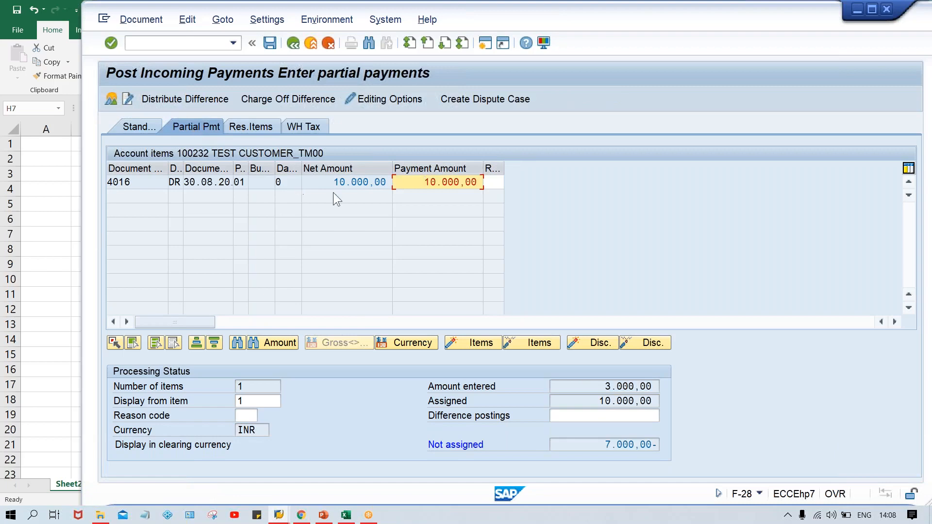
drag(324, 183, 500, 177)
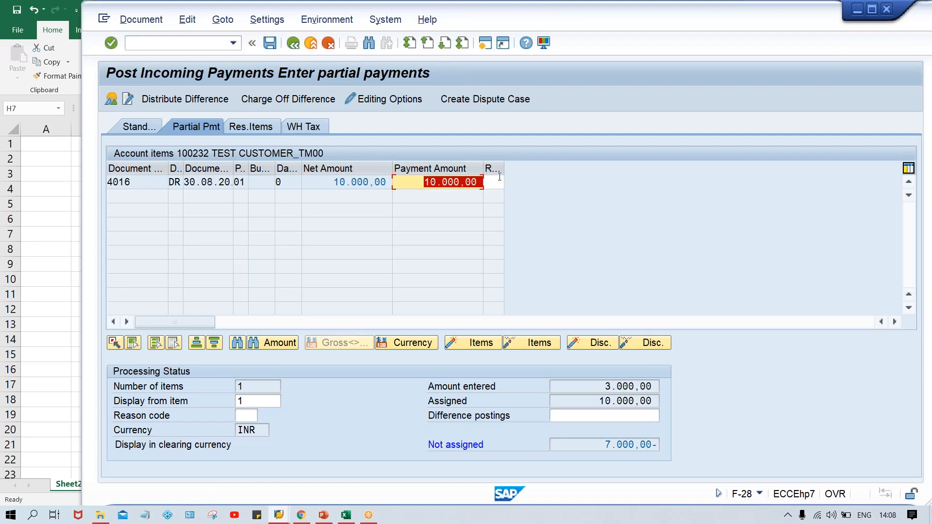
text(3000)
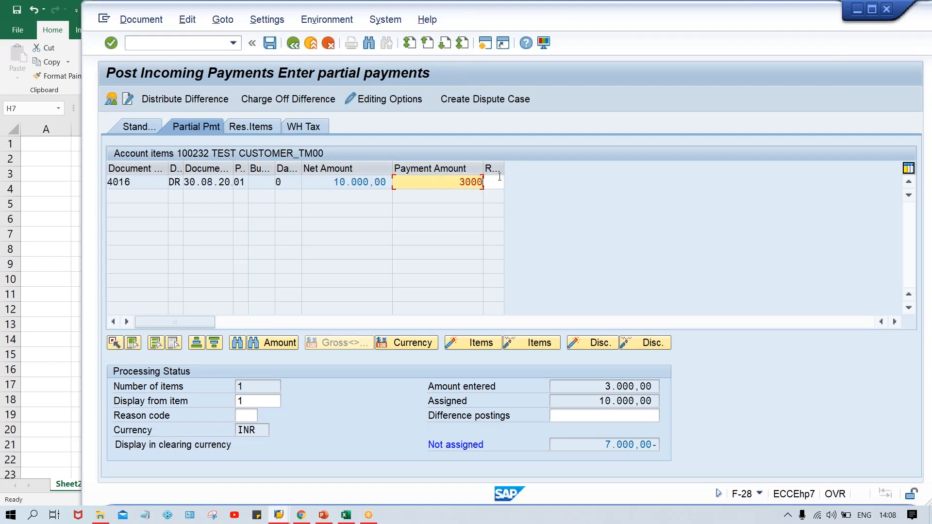
key(Return)
drag(581, 404, 693, 404)
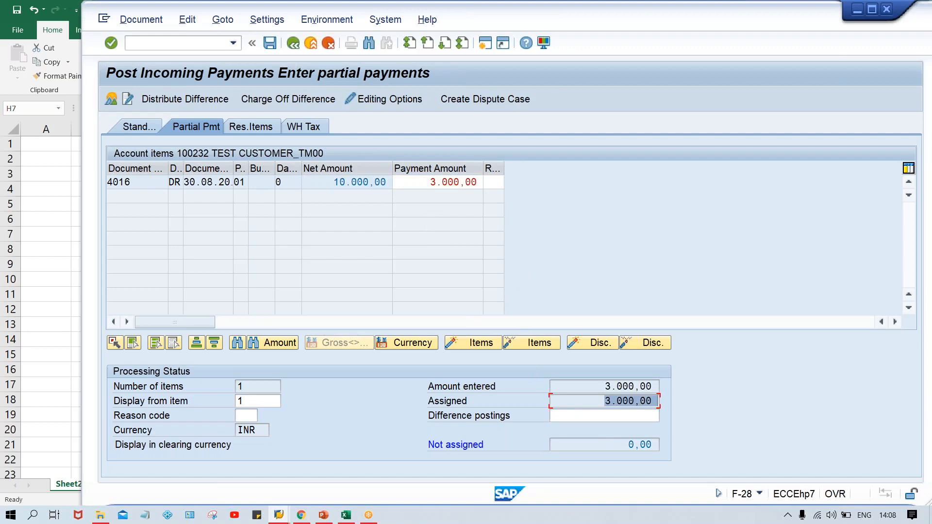
- Simulate the incoming payment document and post it
click(148, 20)
click(156, 54)
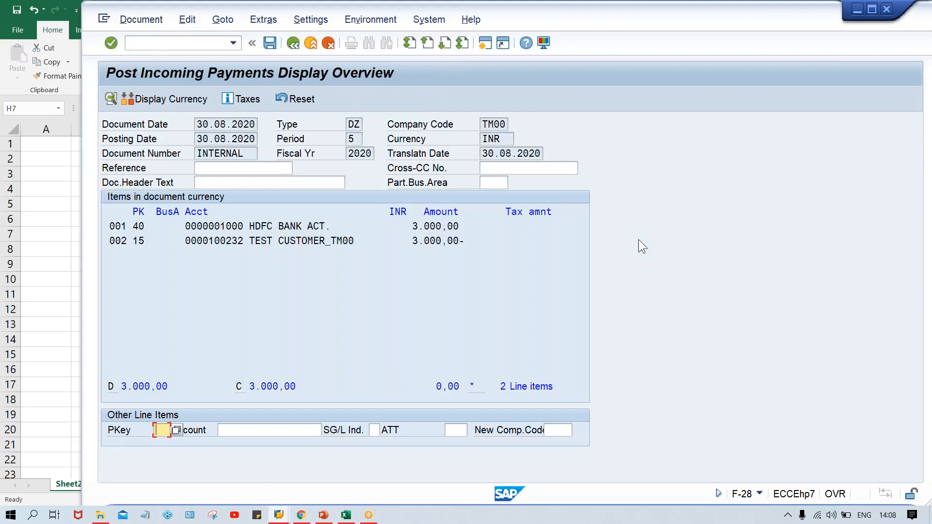
key(ctrl+s)
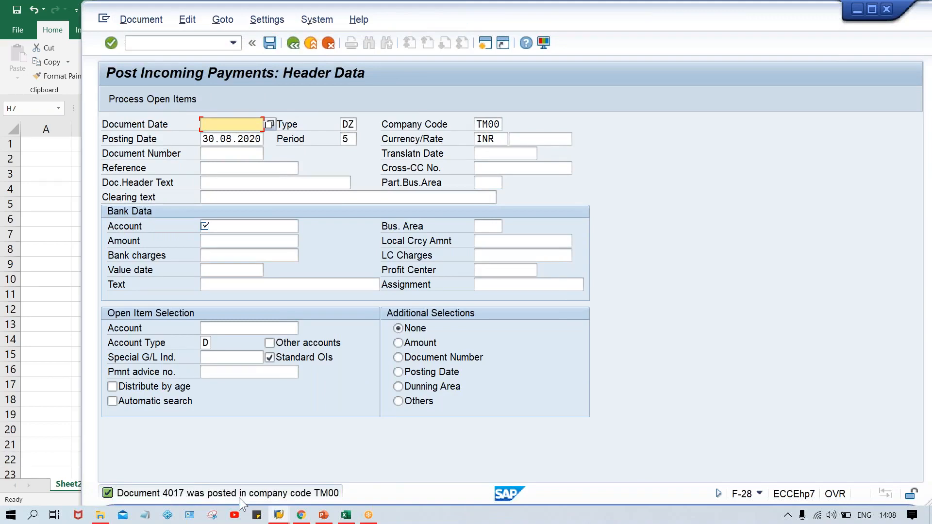
- Switch to the Excel sheet and enter document number 4017 for the partial payment rows in J12 and J7
click(346, 516)
click(558, 311)
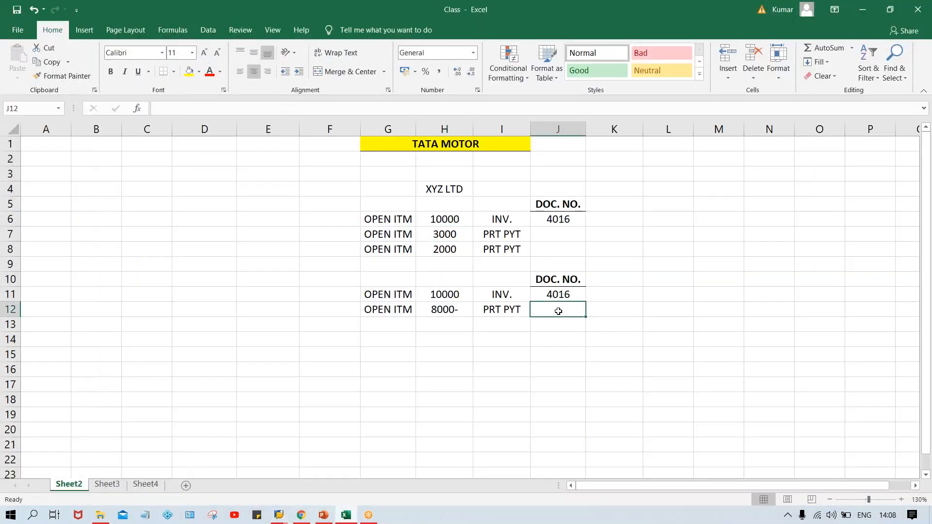
text(4017)
key(Return)
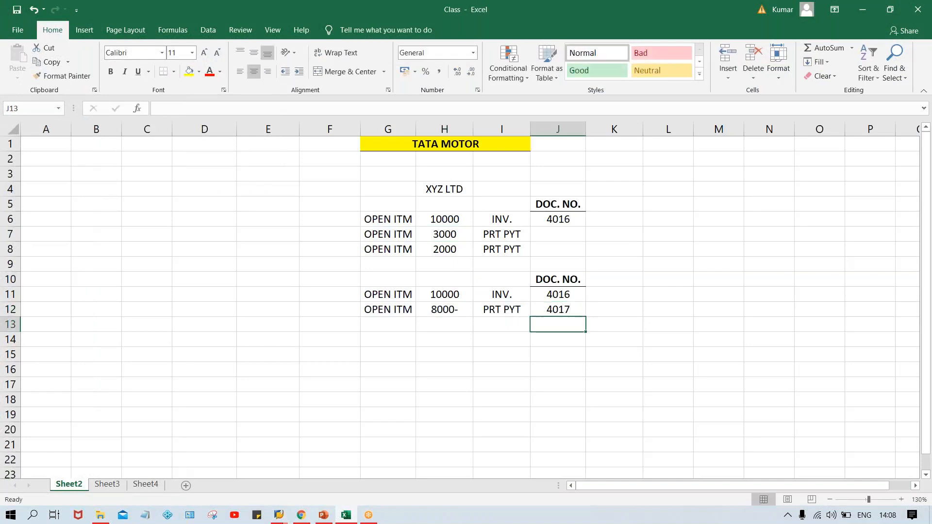
click(554, 235)
text(401)
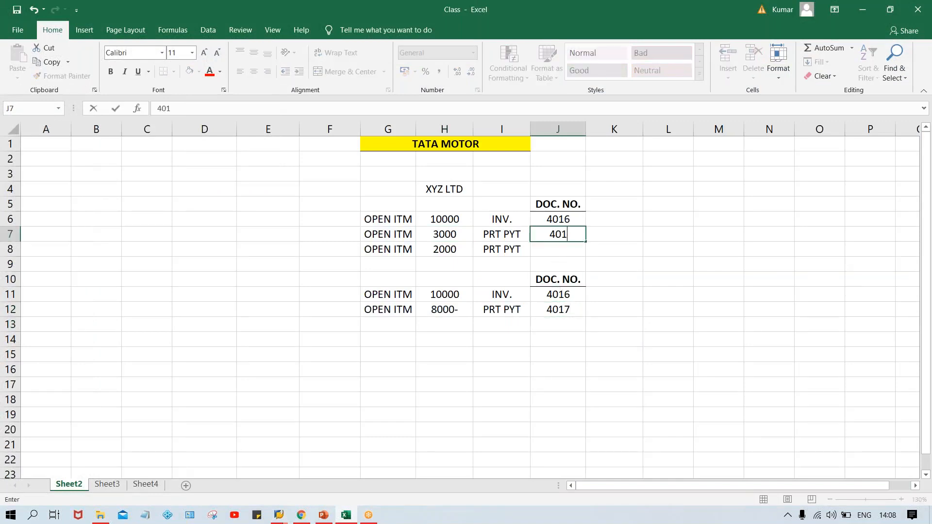
text(7)
key(Return)
- Change the partial payment amount in H12 to 3000-
click(440, 307)
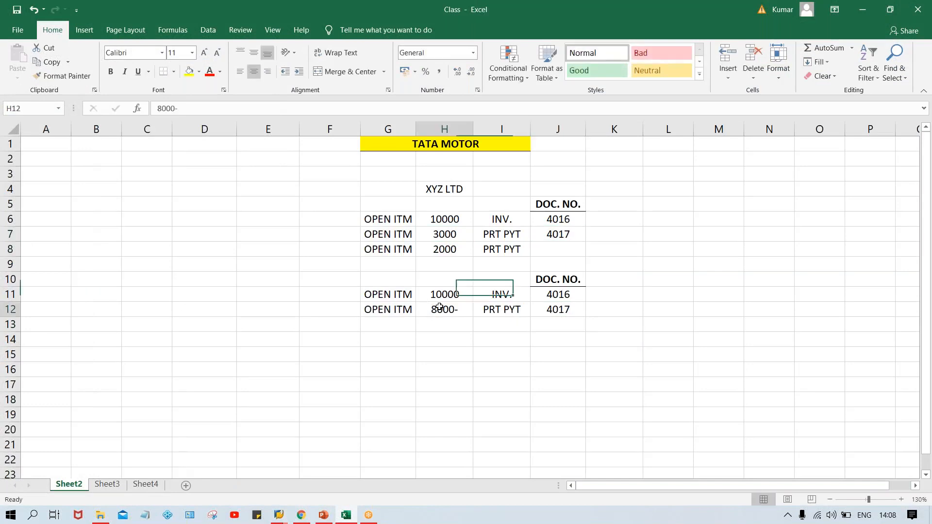
text(3000)
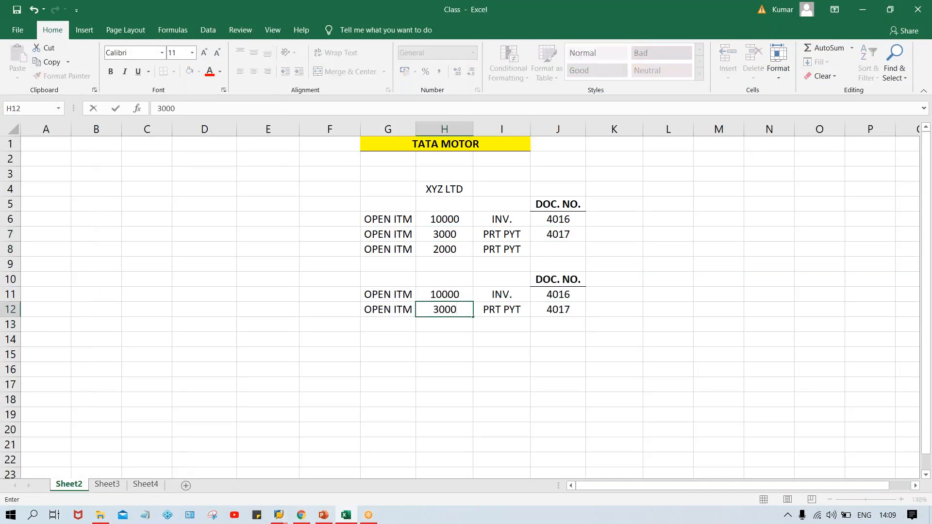
text(-)
key(Return)
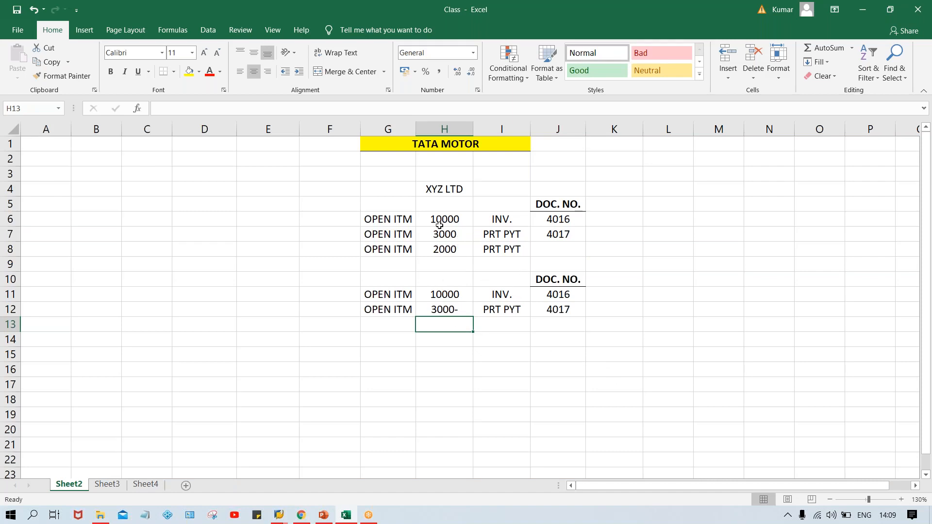
- Switch to SAP, run FBL5N for the customer's open items in company code TM00, and check the invoice and payment amounts
click(279, 515)
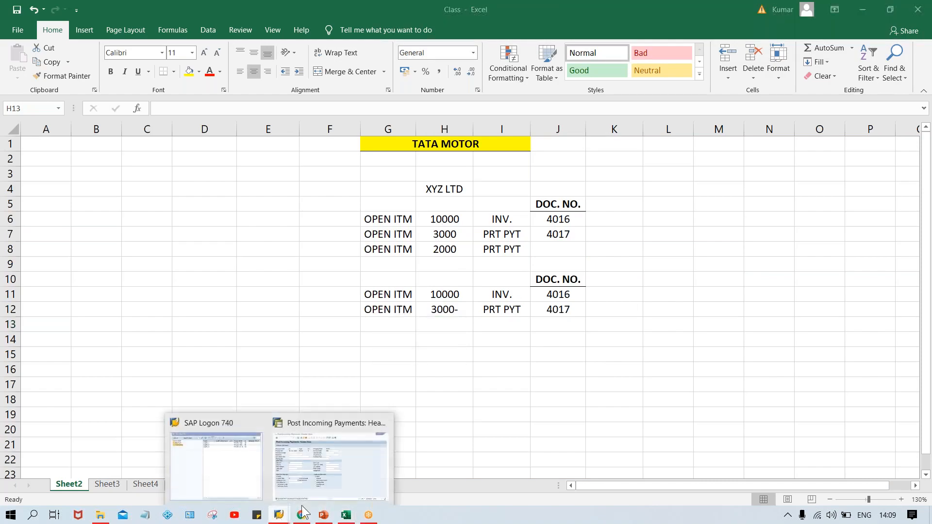
click(350, 473)
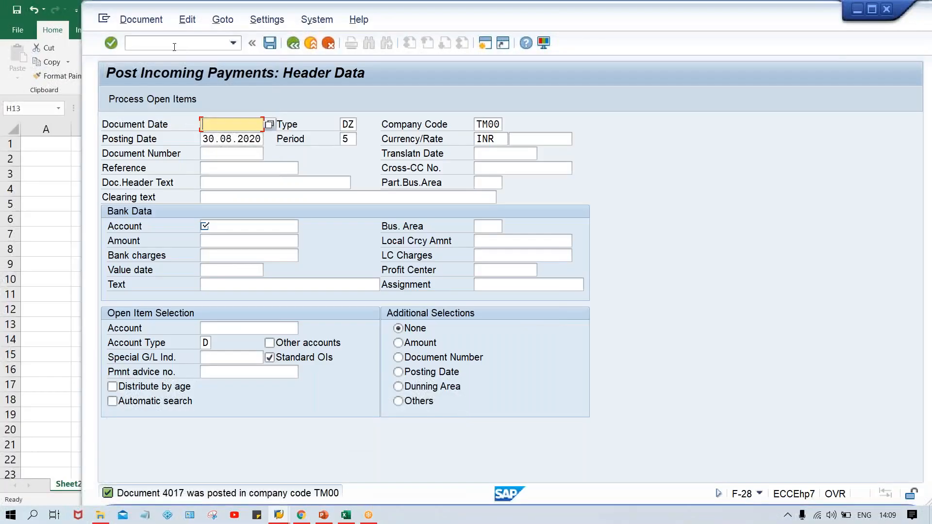
text(/n)
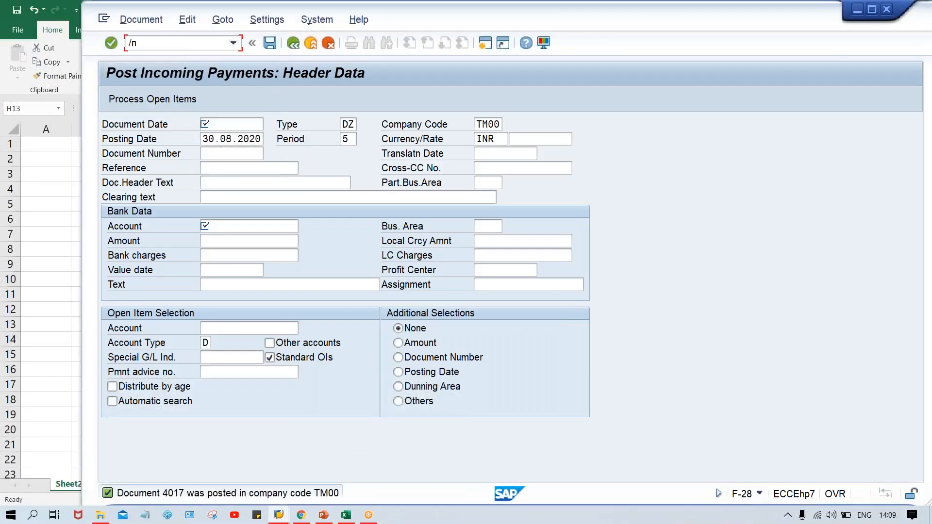
text(fbl5n)
key(Return)
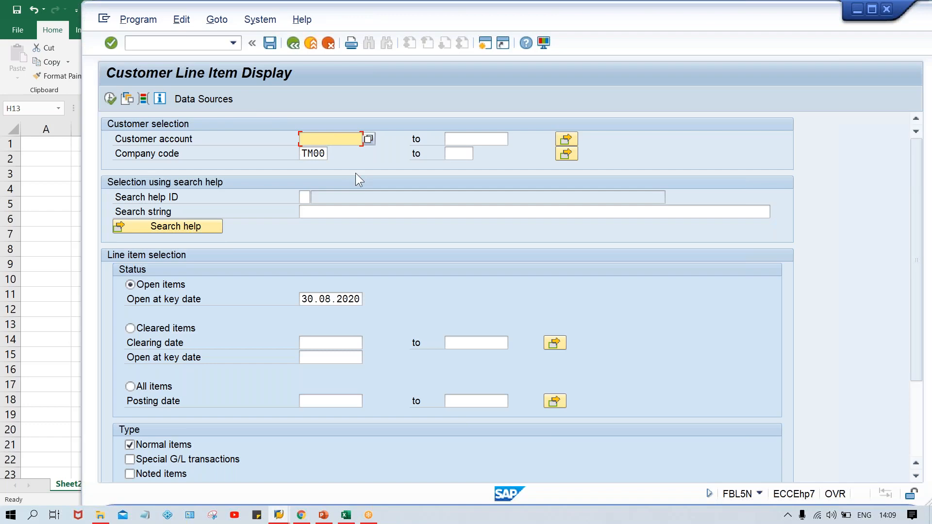
click(110, 99)
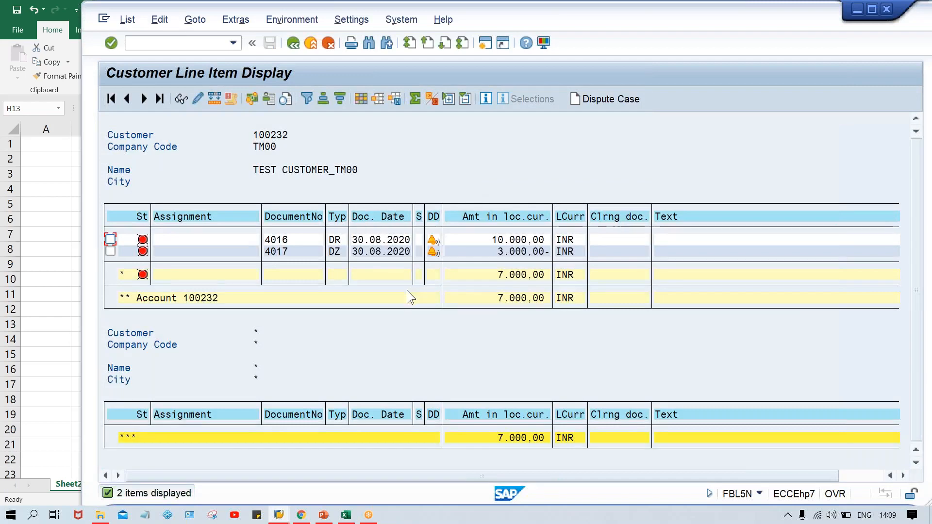
click(484, 238)
click(488, 252)
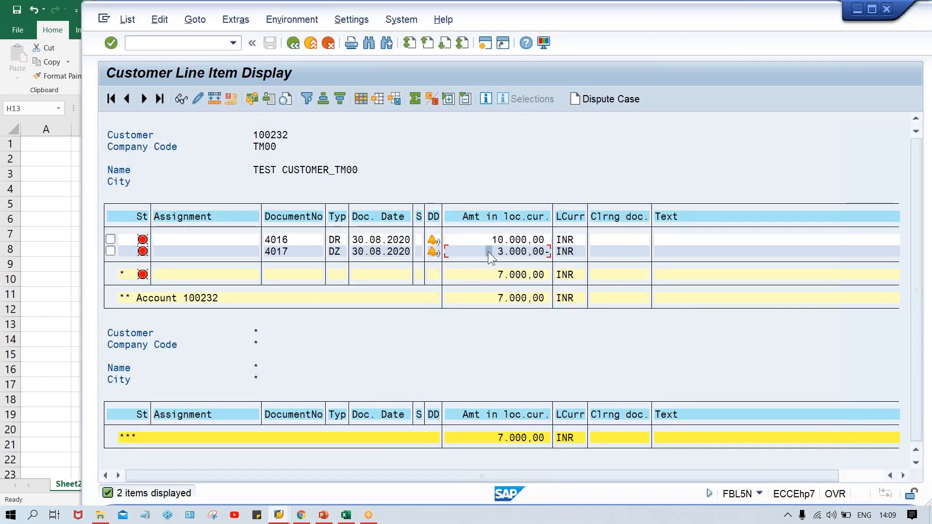
key(Up)
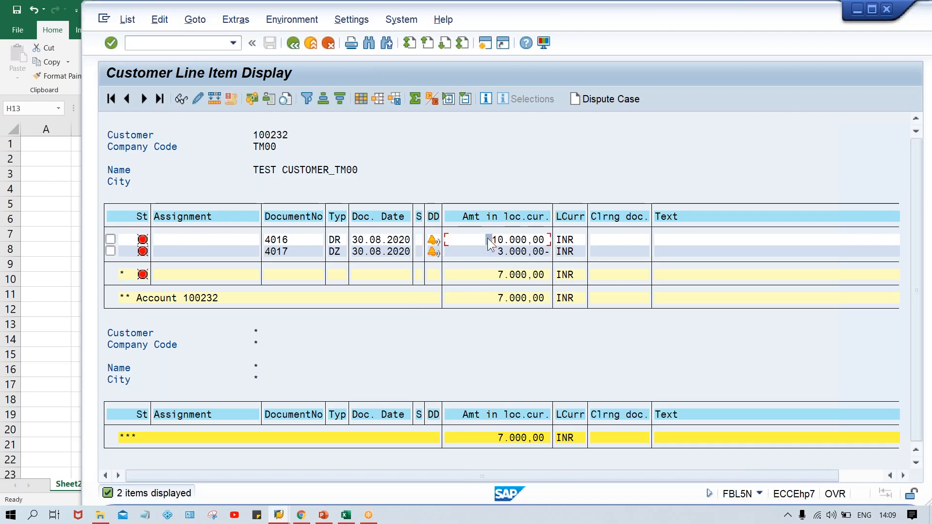
click(488, 251)
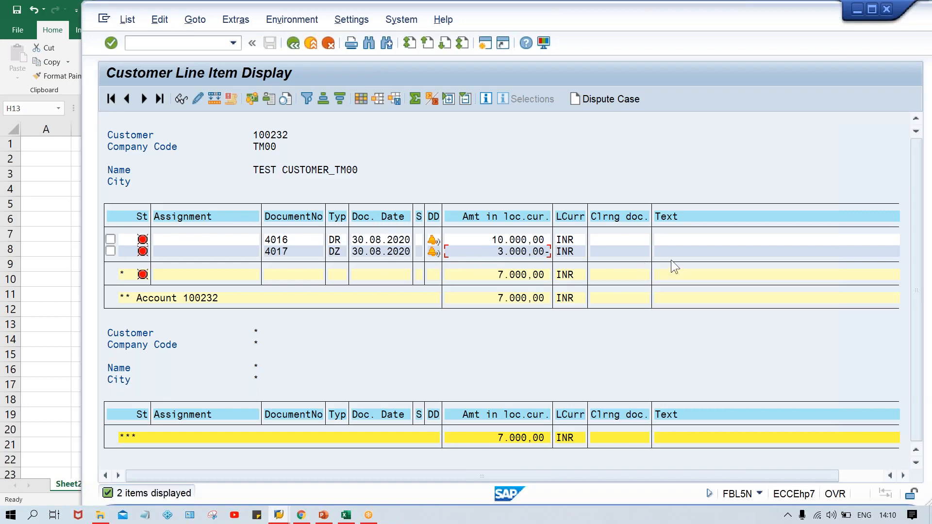
- Add the text "partial pyt_1" to the line item of payment document 4017, save it and refresh the line item list
double_click(692, 249)
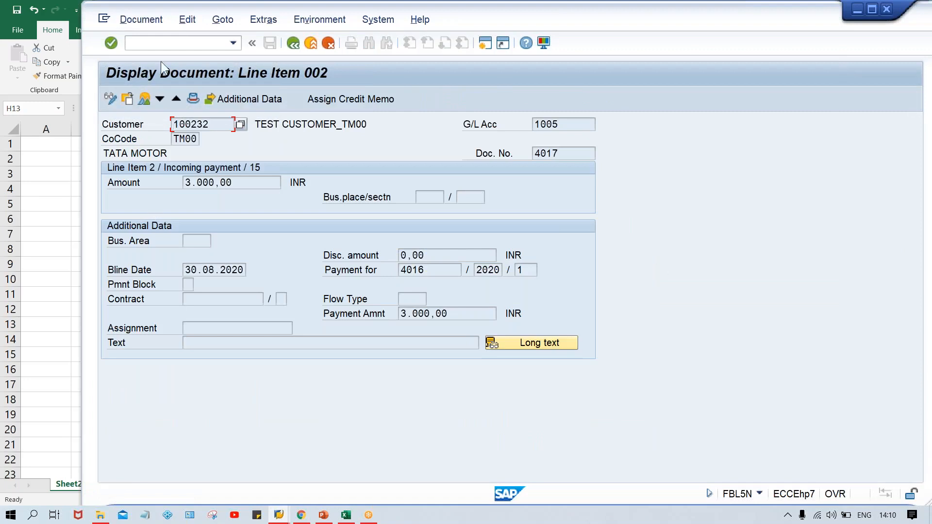
click(110, 97)
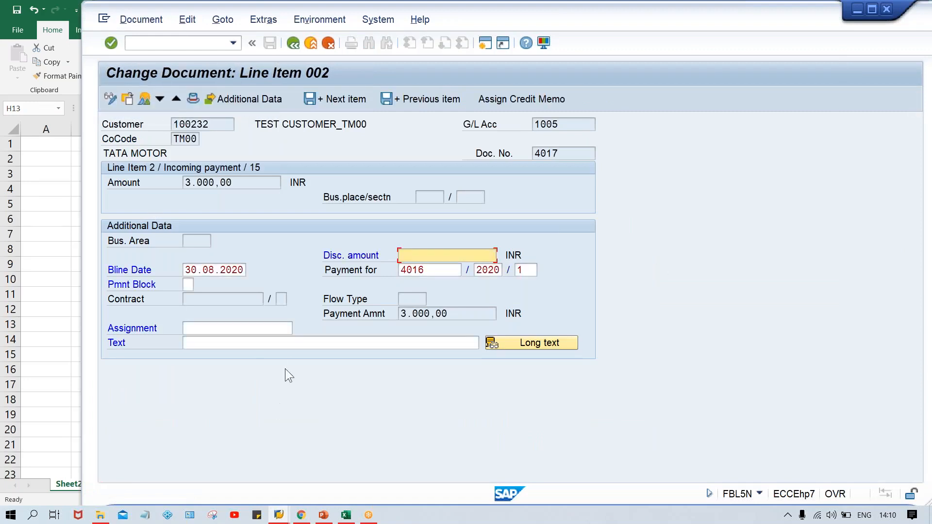
click(277, 349)
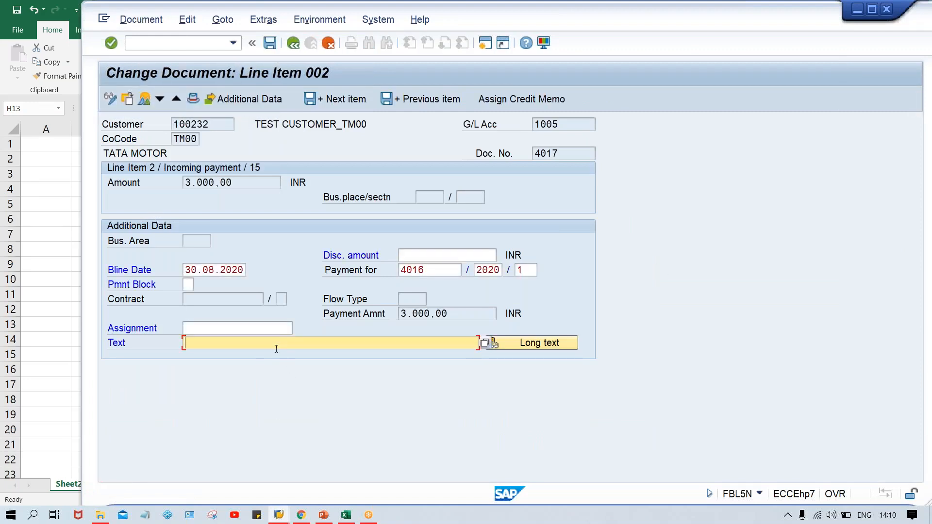
text(partial pyt)
text(1)
key(ctrl+s)
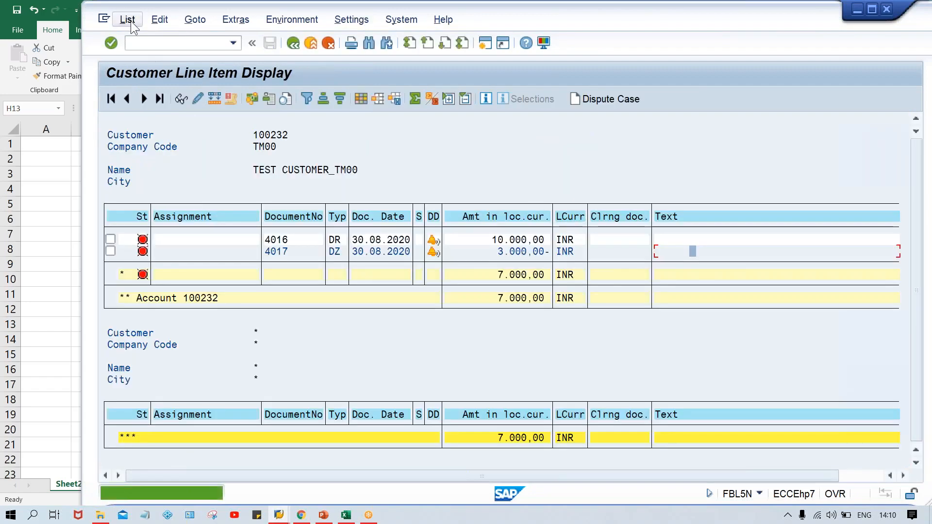
click(129, 20)
click(138, 57)
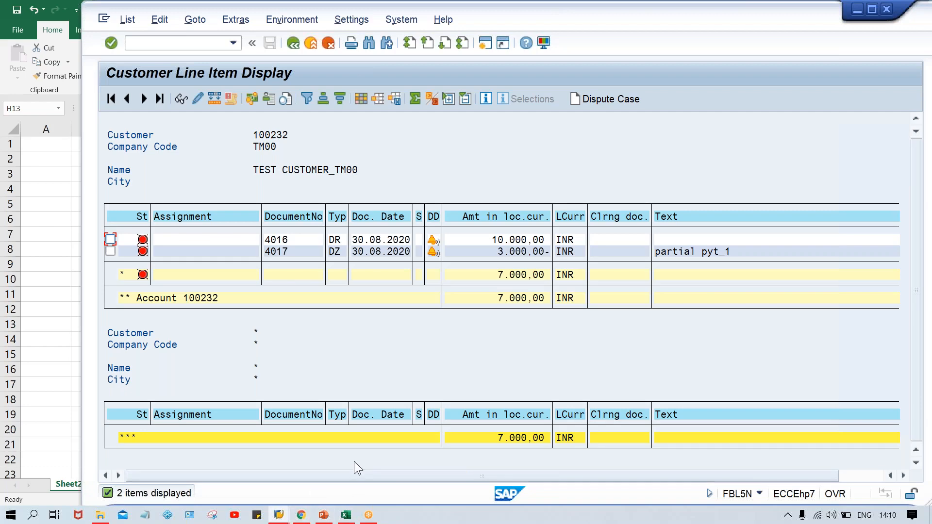
- Switch to the Excel sheet and set the second partial payment in H8 to 4000
click(345, 515)
click(444, 249)
text(40)
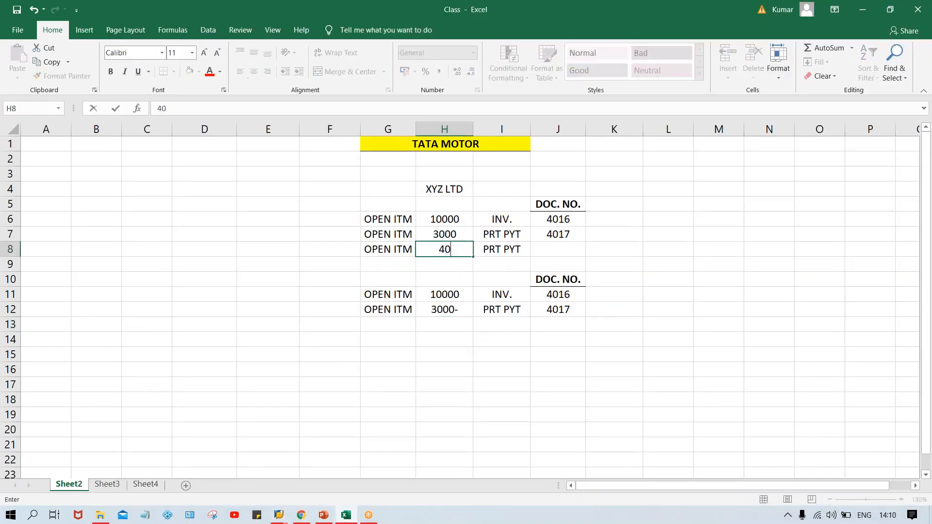
text(00)
key(Return)
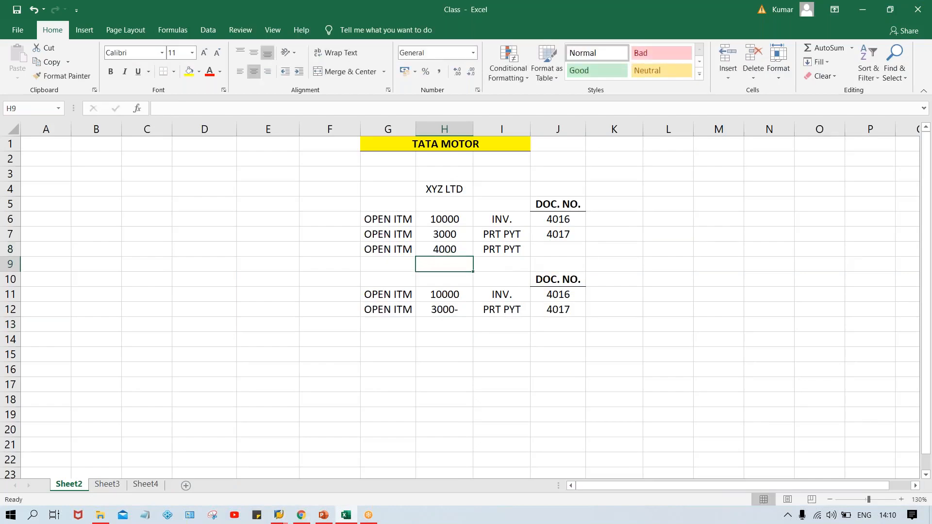
- Compare the partial payments in H7 and H8 of the Excel sheet with the customer's open items in SAP
click(445, 237)
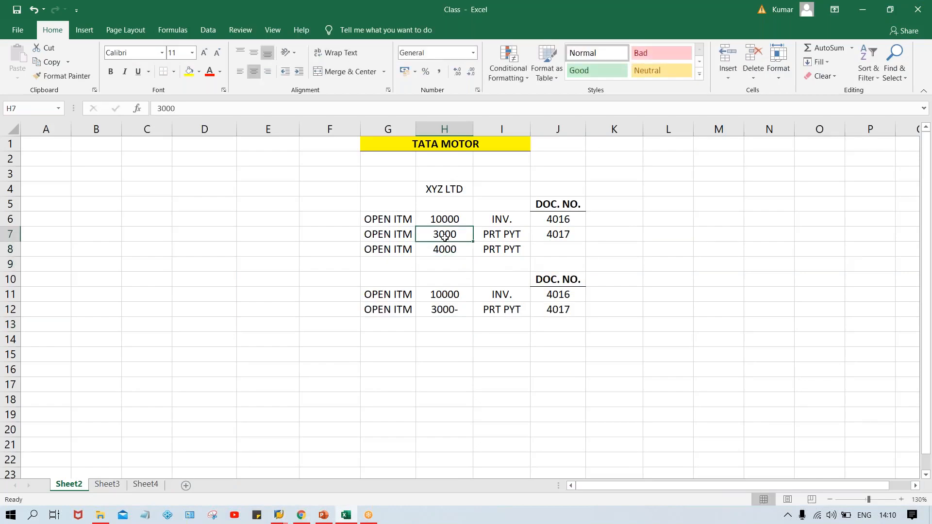
key(alt+Tab)
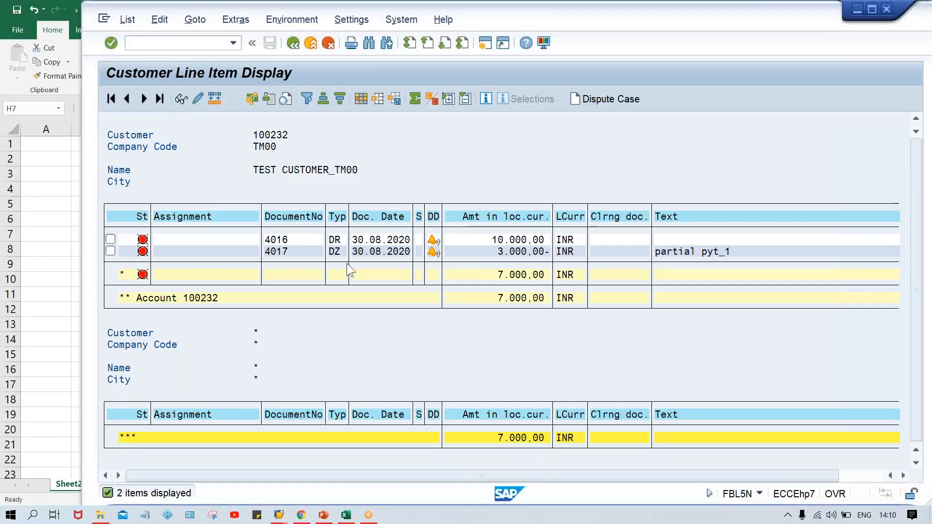
click(180, 240)
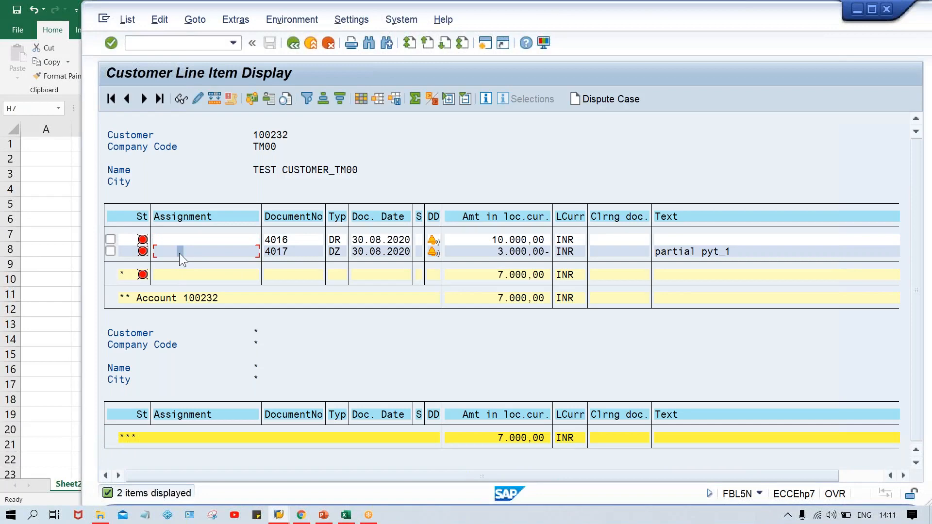
click(476, 252)
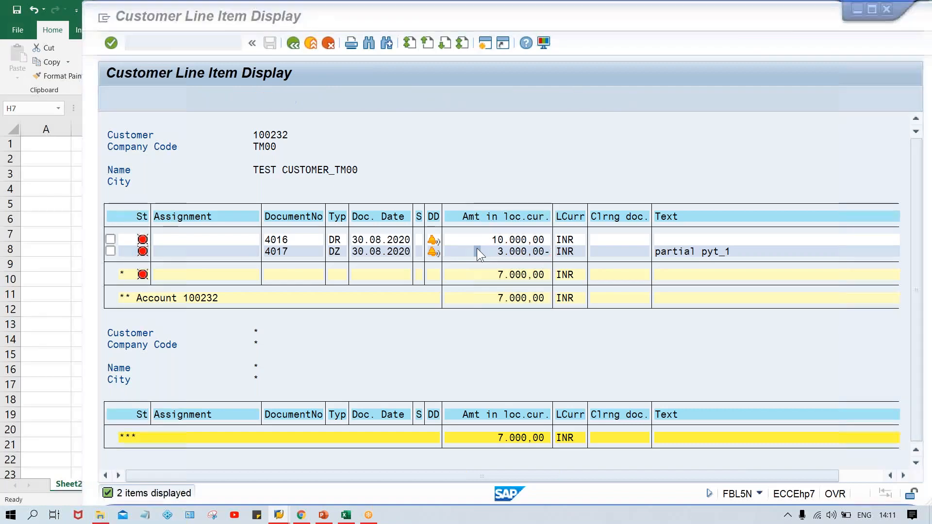
key(alt+Tab)
click(446, 251)
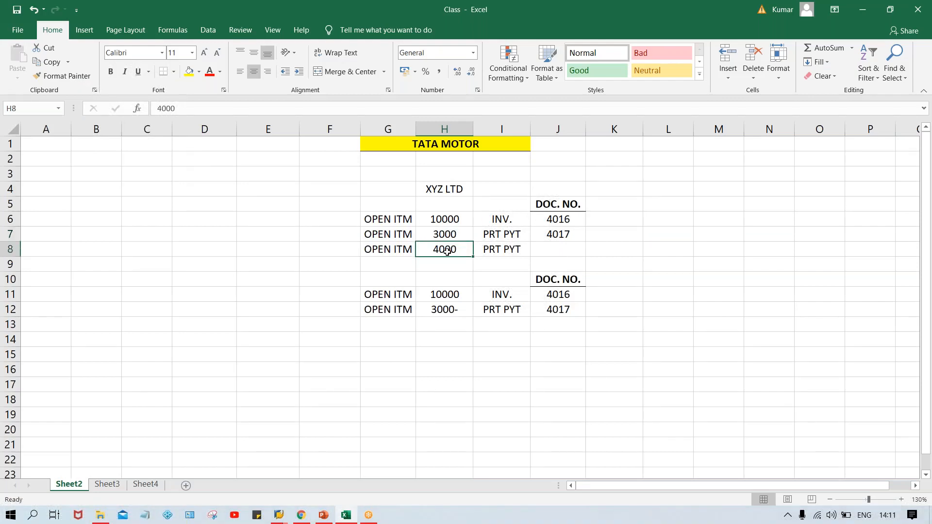
key(alt+Tab)
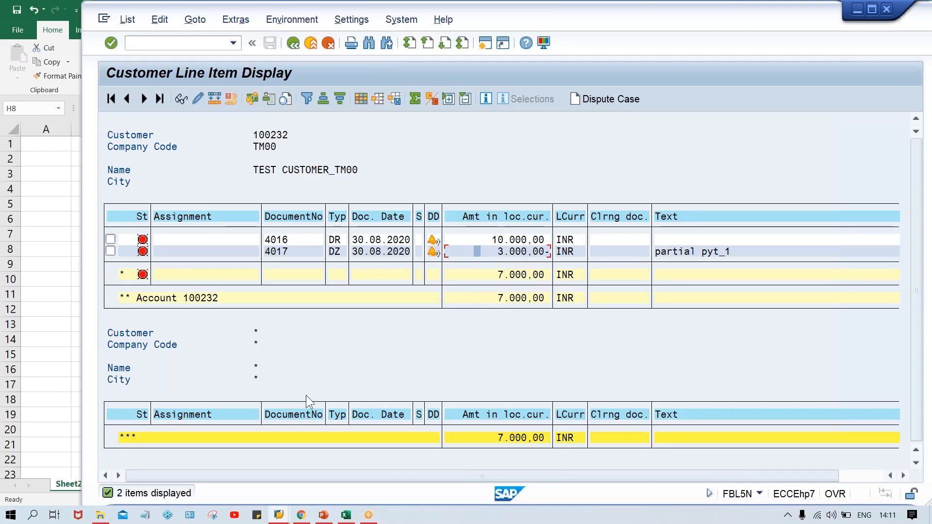
- Open a new SAP session beside the customer line item display and start transaction F-28 in it
mouse_move(279, 516)
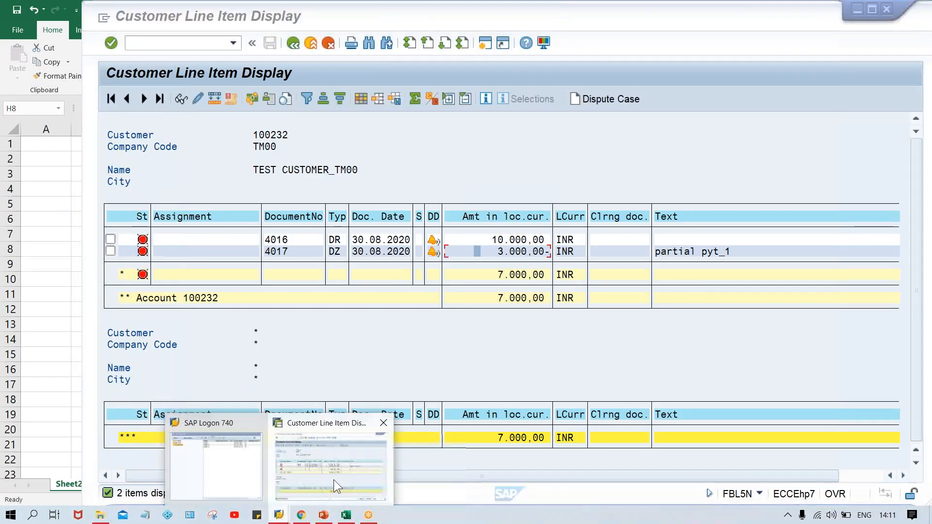
click(334, 480)
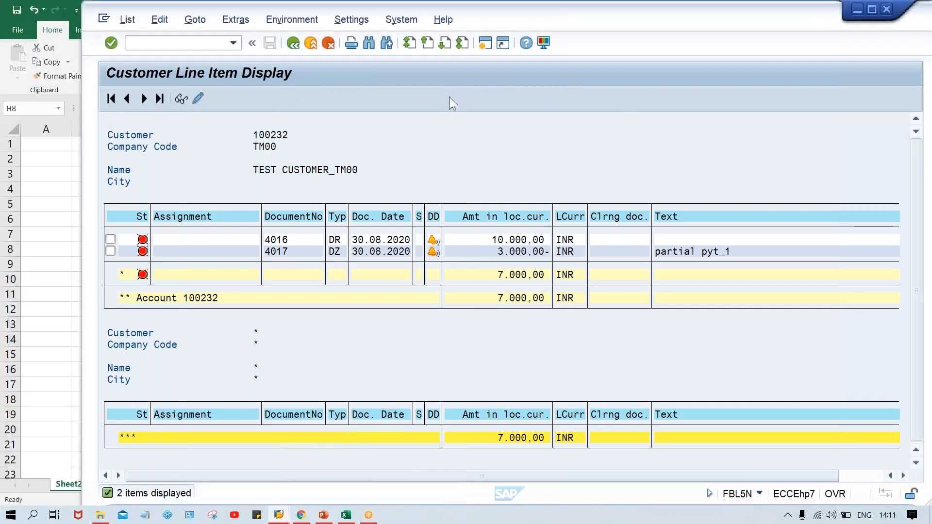
click(485, 44)
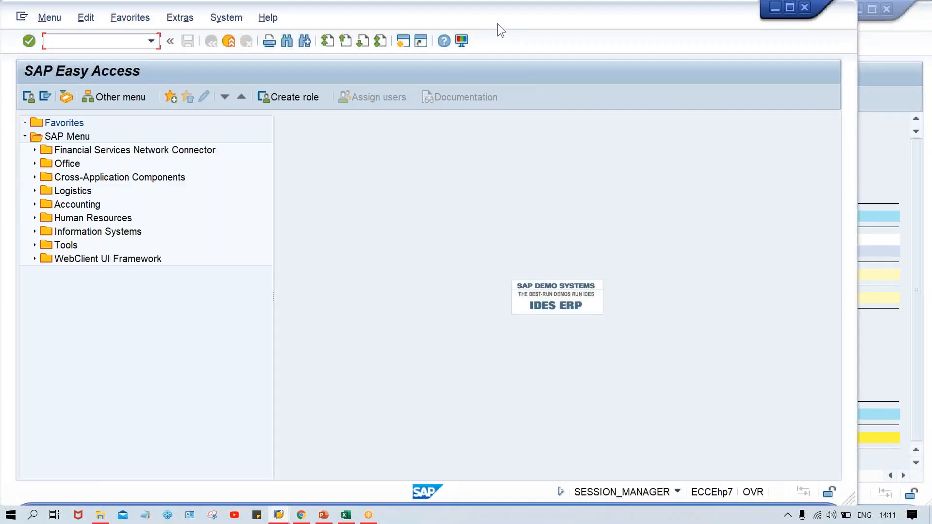
drag(497, 24, 576, 26)
click(161, 48)
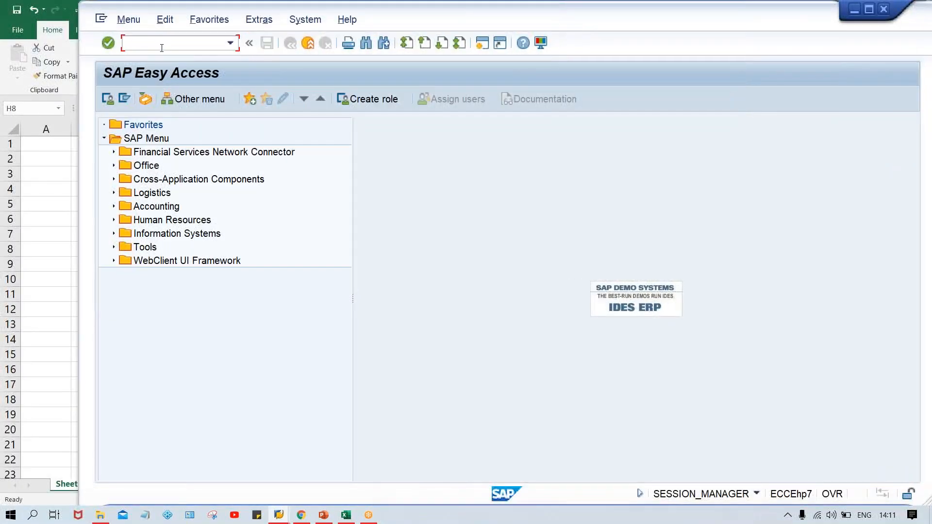
key(Caps_Lock)
text(F-28)
key(Return)
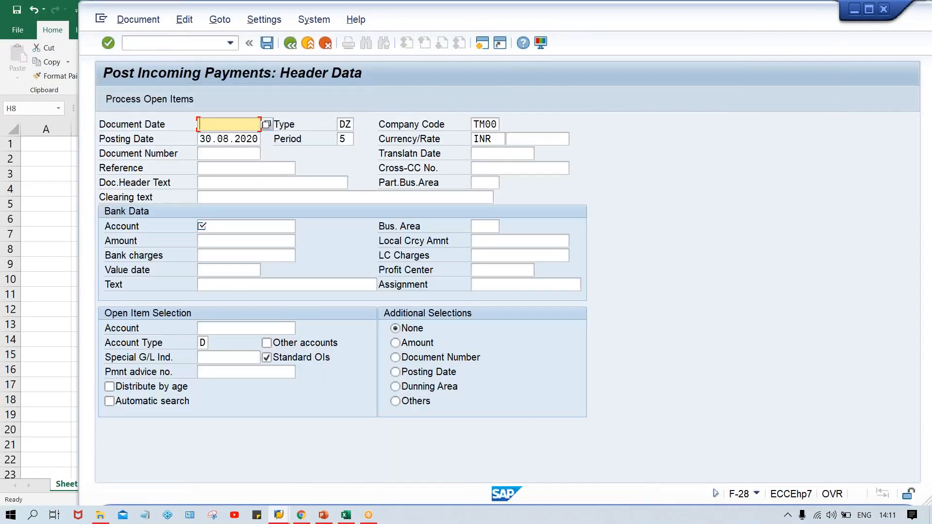
- Fill in the incoming payment header with document date 30.08.2020, the HDFC bank G/L account and an amount of 4000
key(Down)
key(Down)
key(Return)
key(Tab)
key(Tab)
key(Tab)
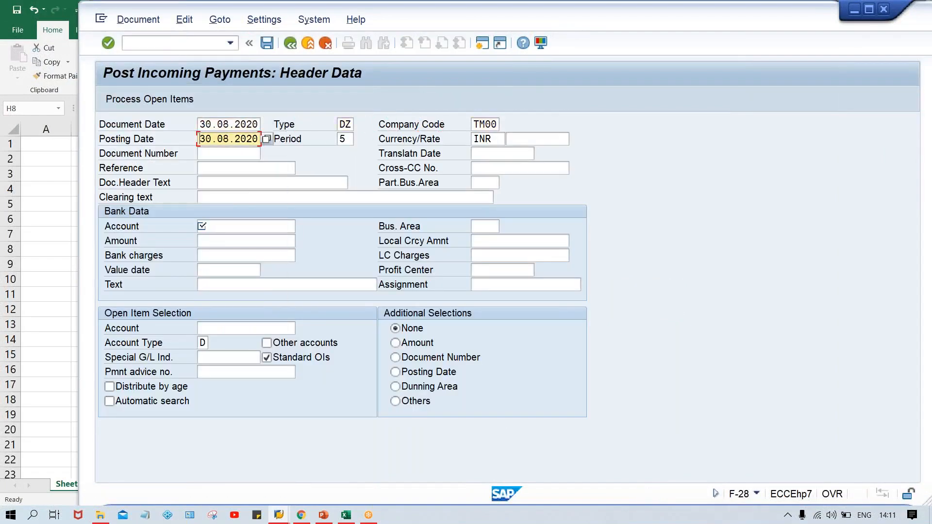
click(205, 226)
key(Return)
key(Tab)
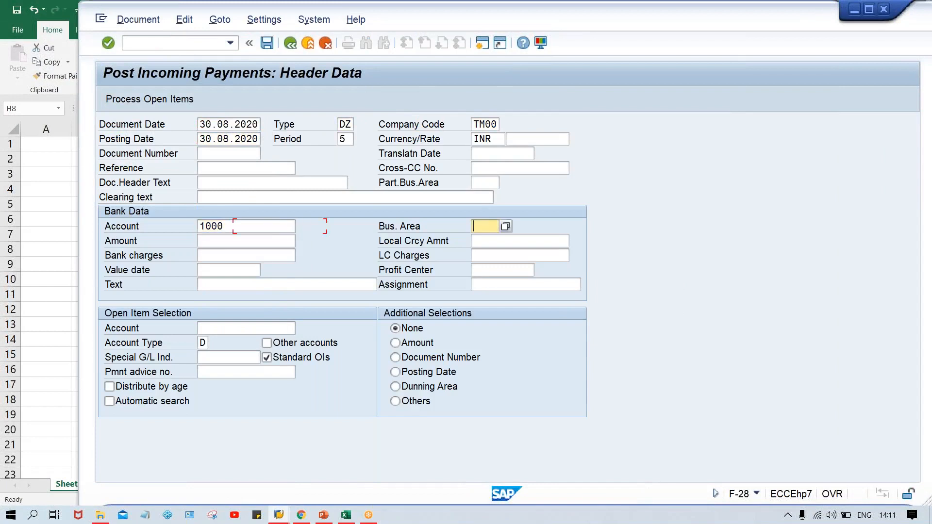
key(Tab)
text(4000)
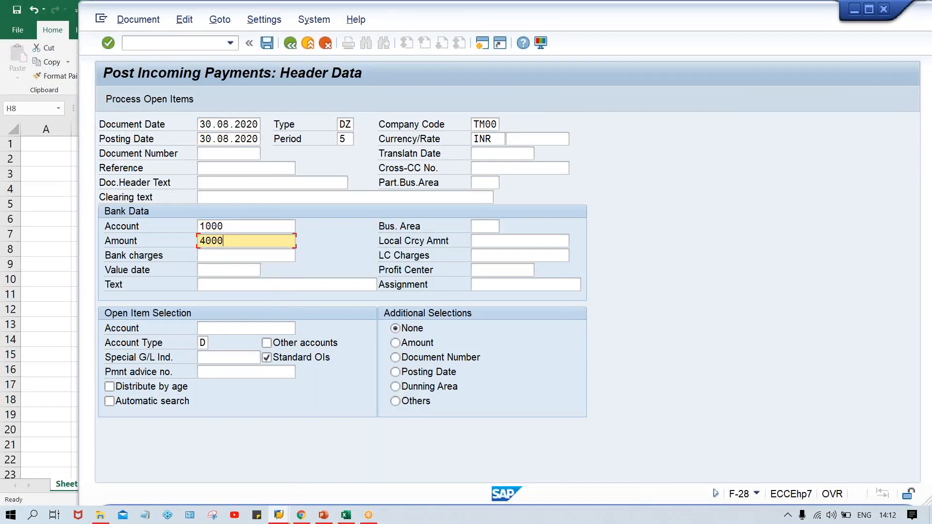
- Select the test customer's account for open item selection, process its open items and open the partial payment entry
key(ctrl+Tab)
key(Tab)
key(shift+Tab)
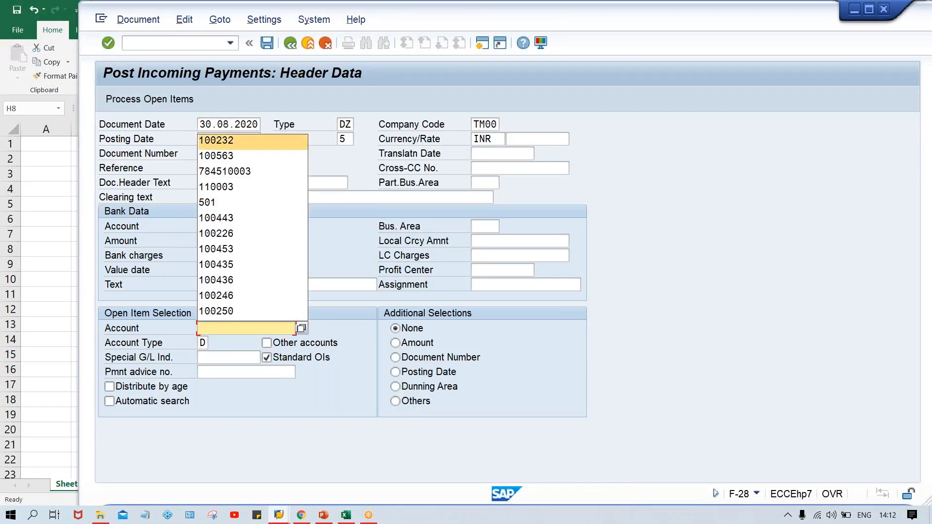
key(Return)
key(Return)
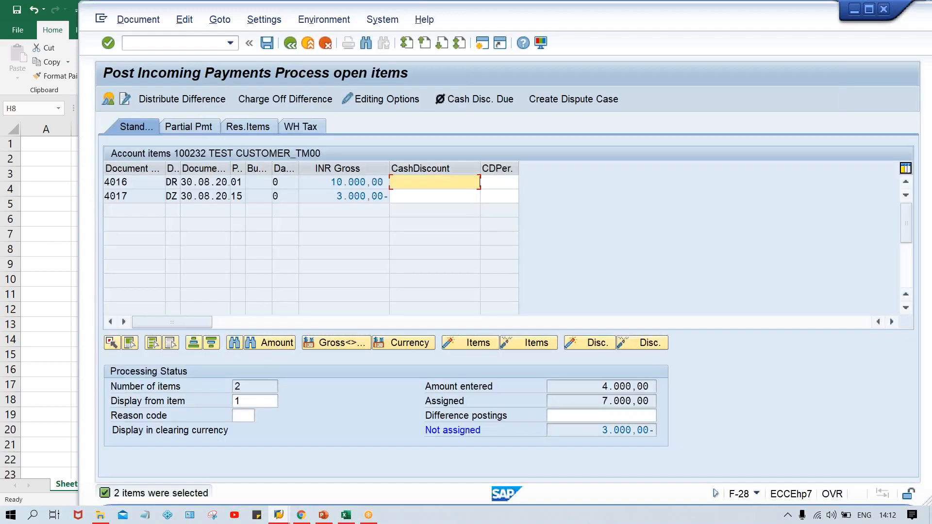
click(319, 182)
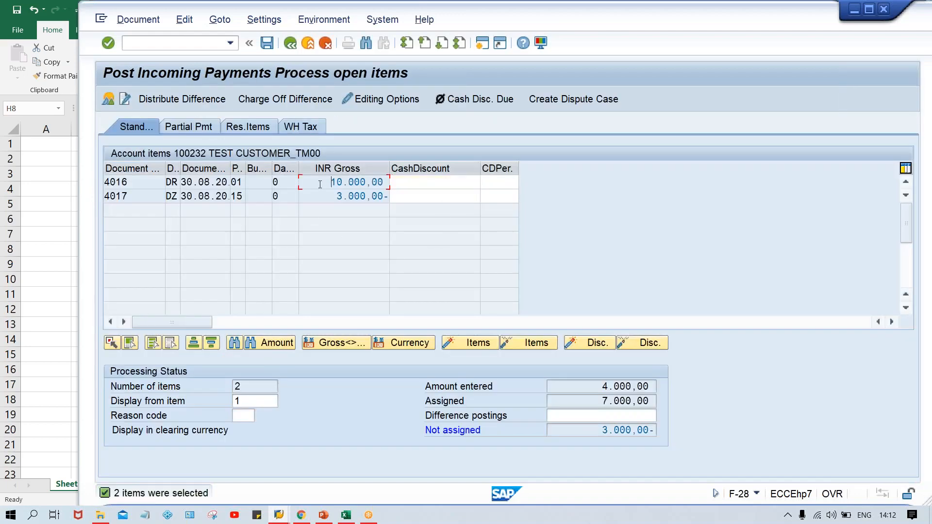
click(332, 195)
click(187, 126)
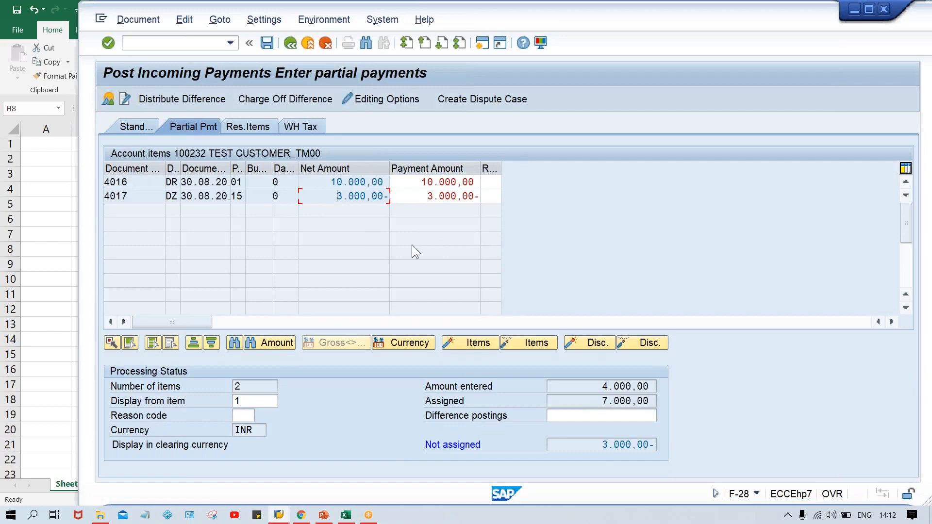
- Try assigning a partial payment amount of 4000 to invoice 4016 and clear the amount again
drag(419, 184, 544, 183)
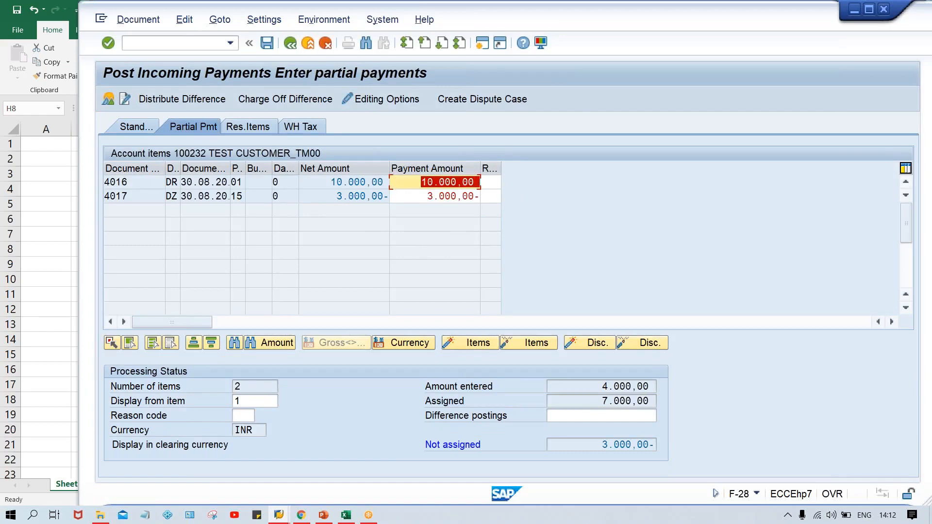
text(4000)
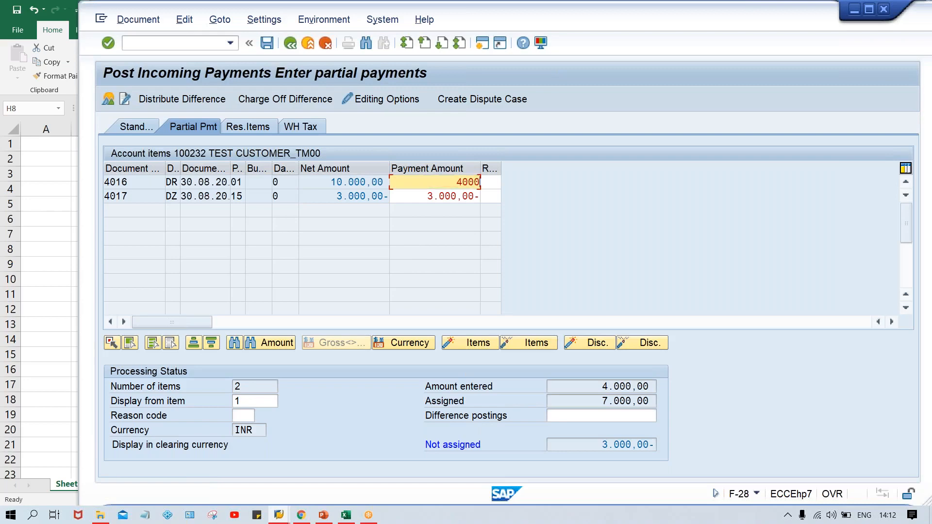
key(Return)
key(Delete)
key(Delete)
key(Delete)
key(Delete)
key(Delete)
key(Delete)
key(Delete)
key(Delete)
- Check the first partial payment in H7 of the Excel sheet and set invoice 4016's payment amount to 7000 in SAP
click(346, 515)
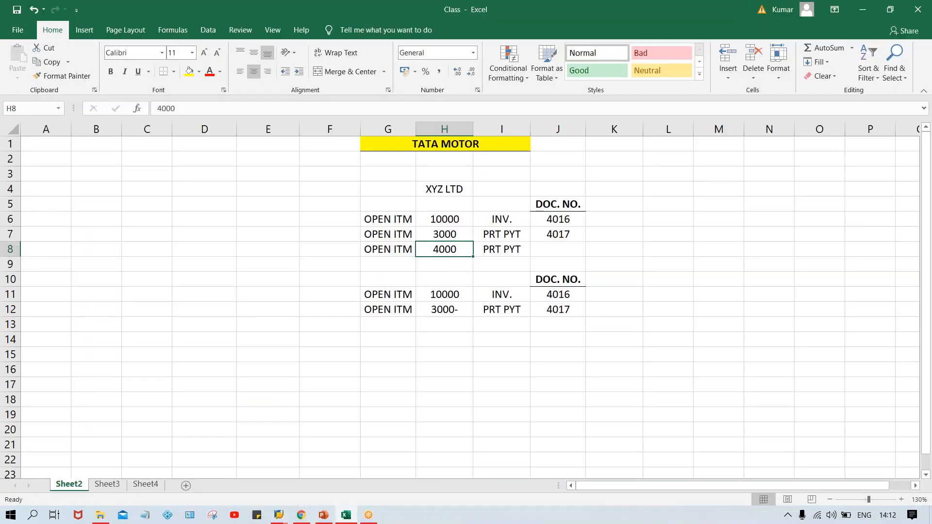
click(443, 234)
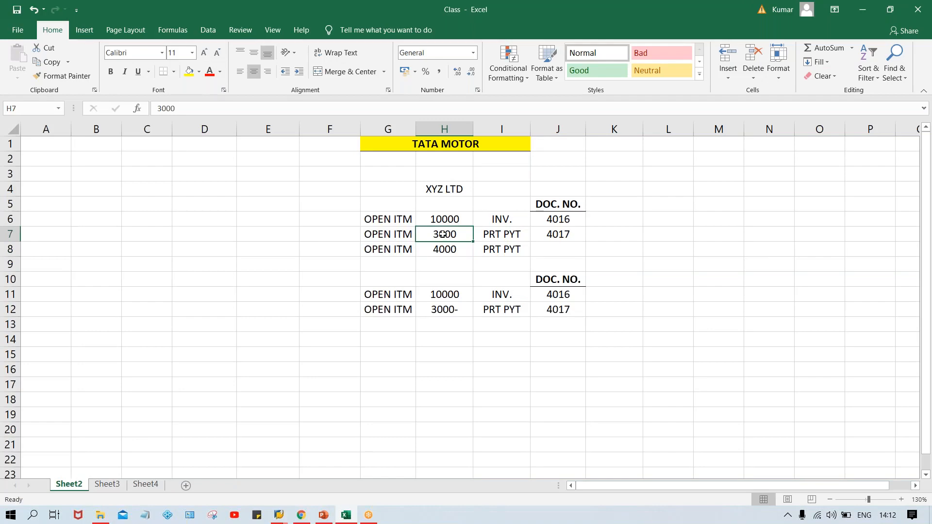
key(alt+Tab)
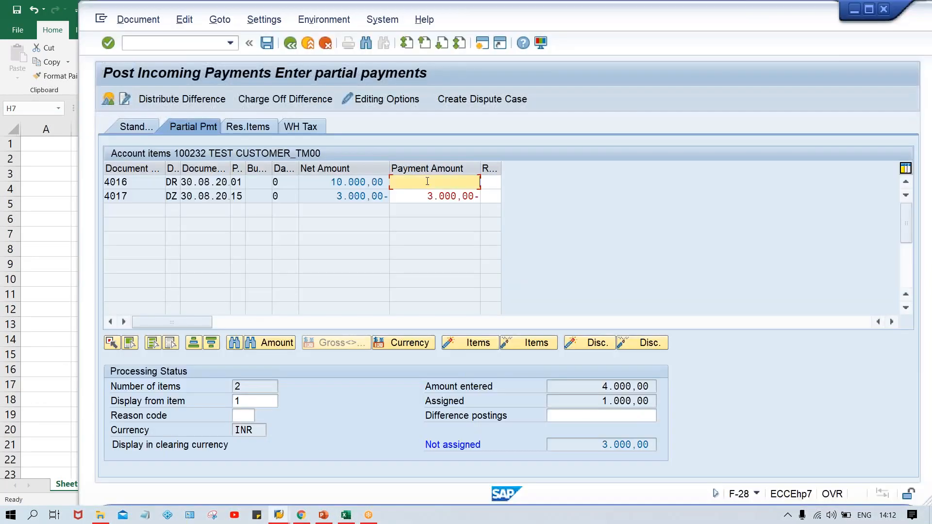
text(7000)
key(Return)
click(413, 197)
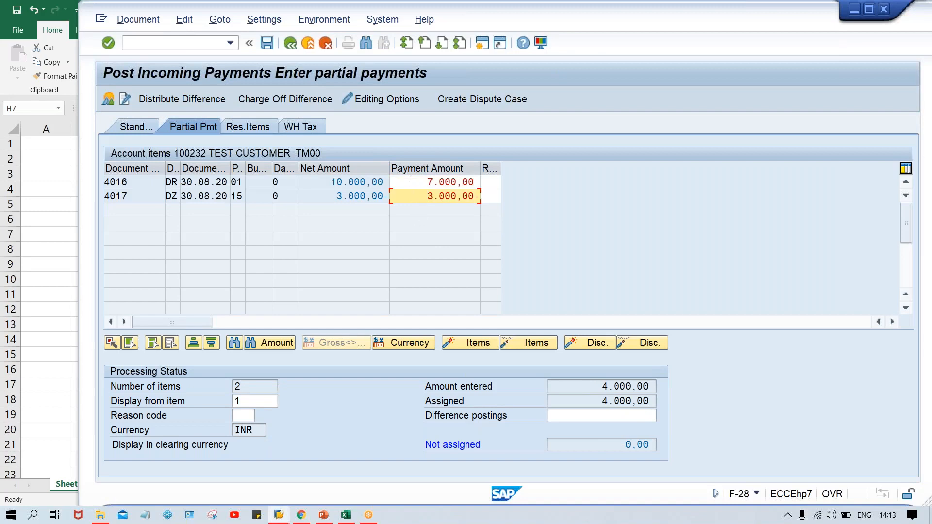
- Compare invoice 4016's payment amount with the open items in the FBL5N customer line item display
drag(410, 182, 517, 176)
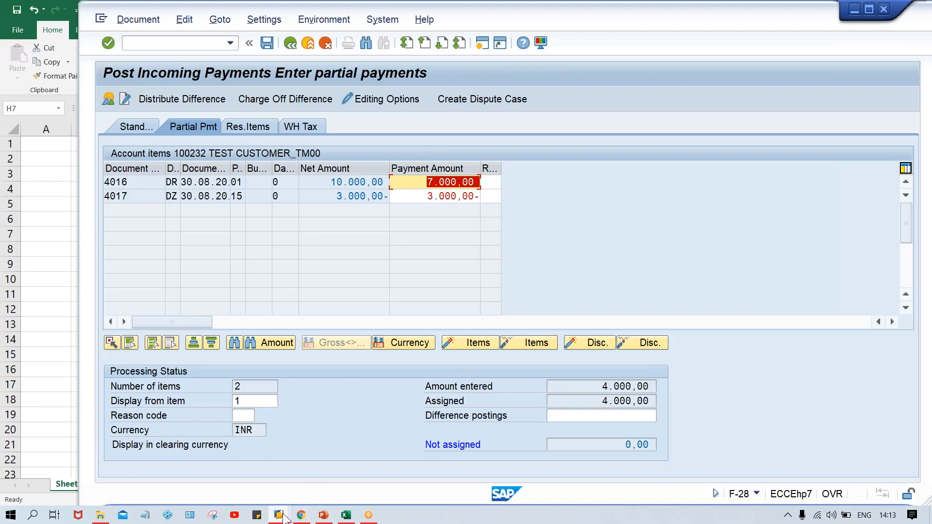
mouse_move(279, 515)
click(298, 479)
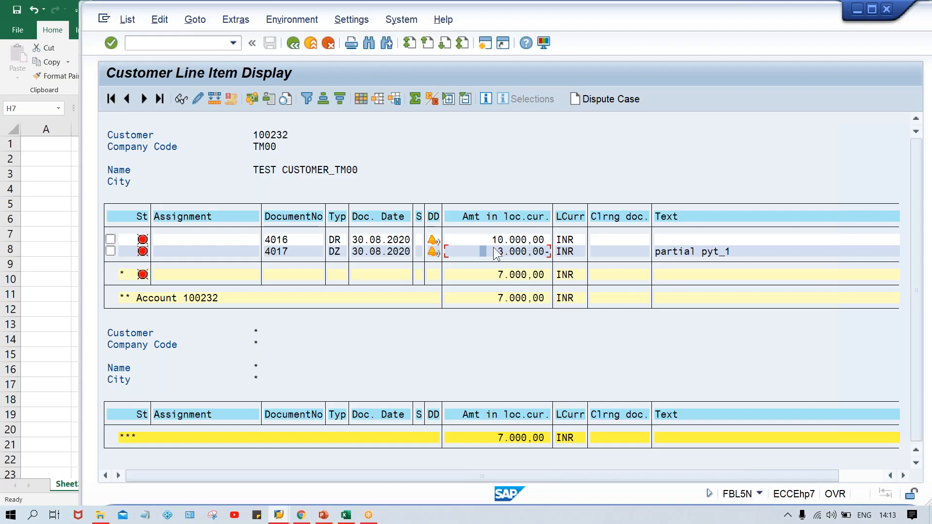
key(alt+Tab)
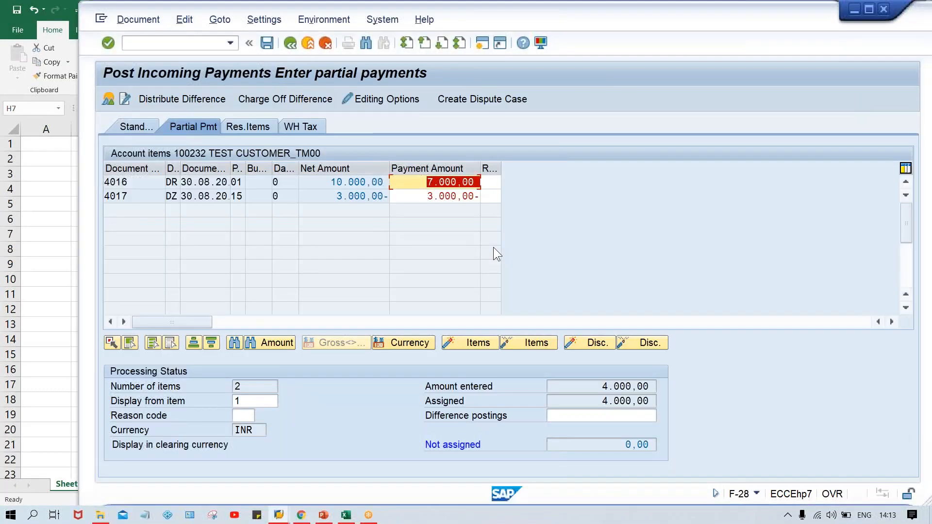
- Simulate the incoming payment document and review the amounts of its bank item and two customer items
click(142, 20)
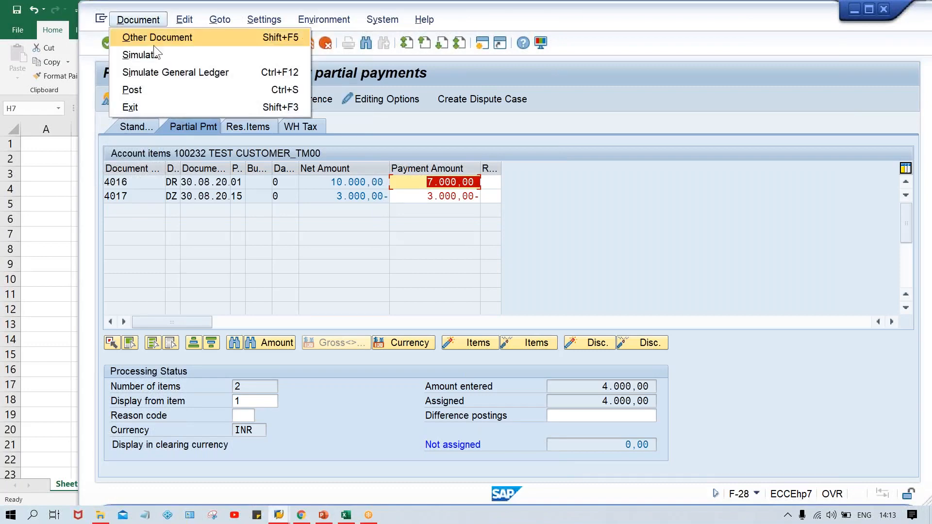
click(156, 53)
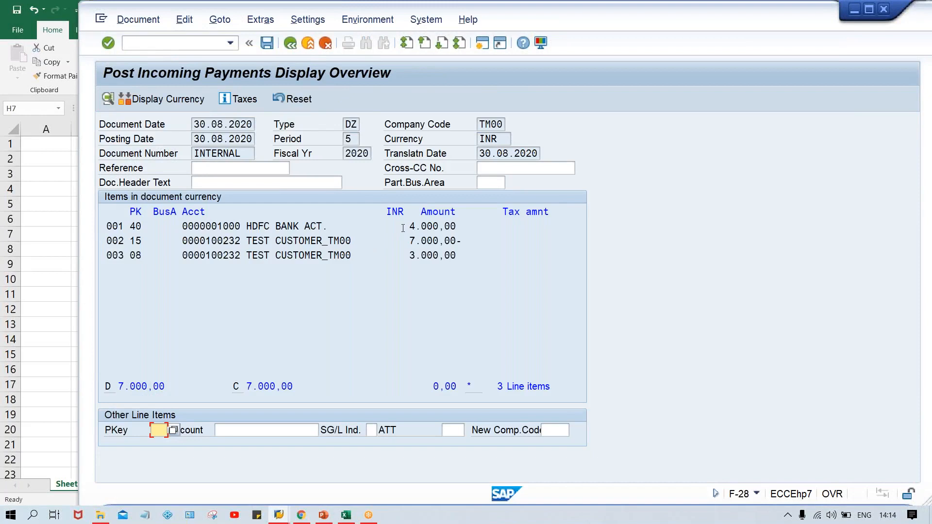
drag(403, 228, 476, 225)
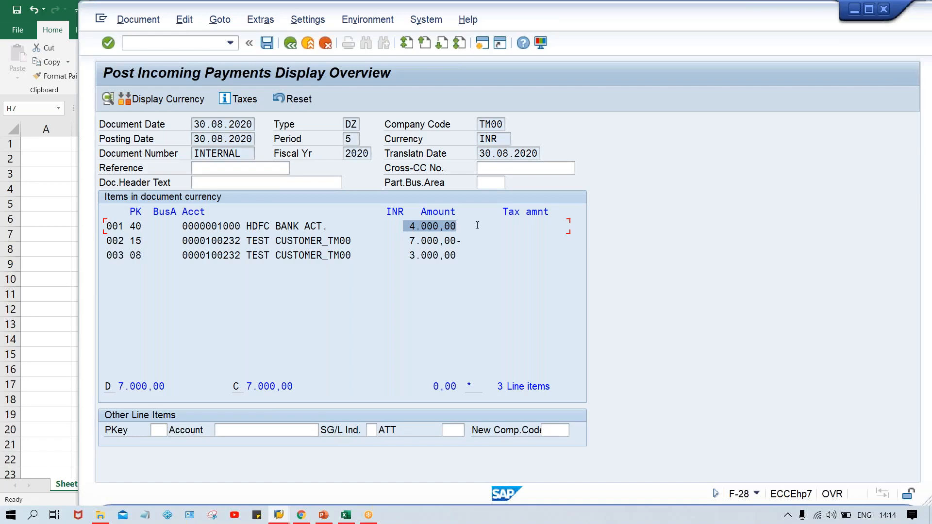
key(Down)
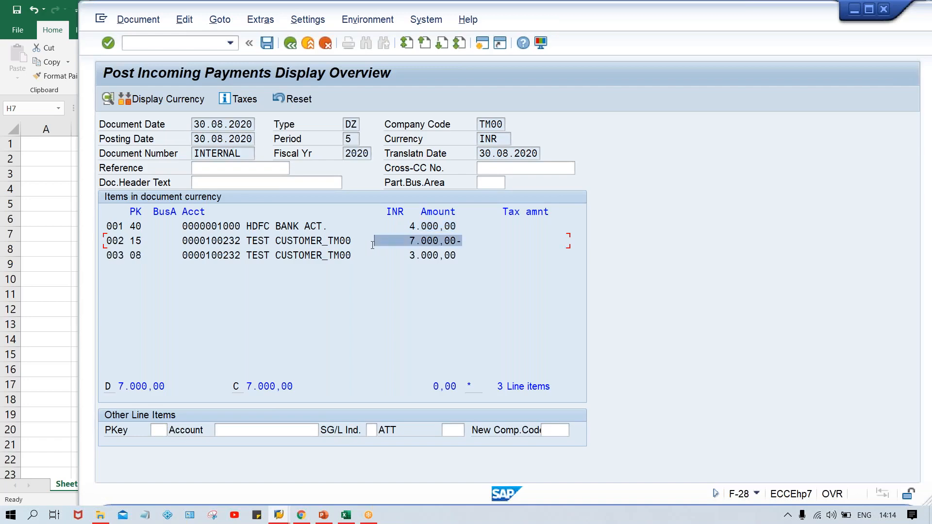
key(Down)
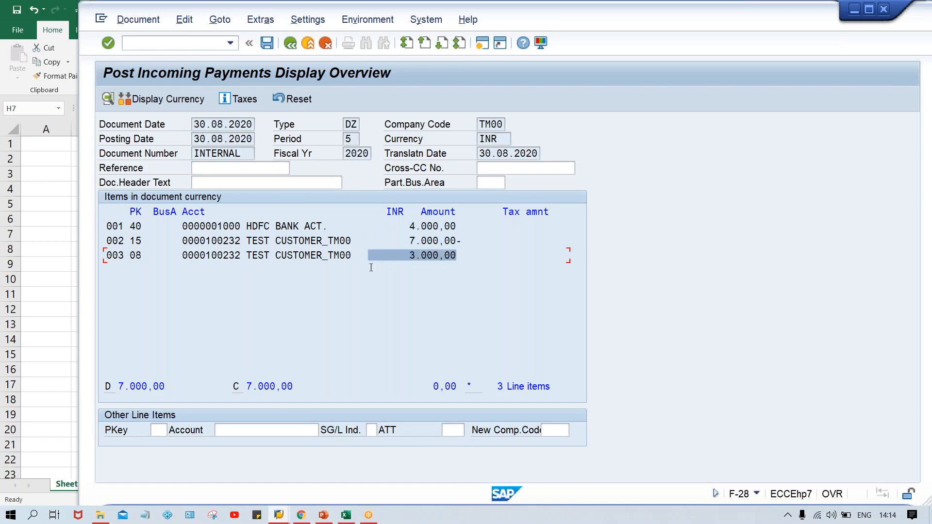
drag(371, 267, 335, 268)
drag(457, 224, 373, 234)
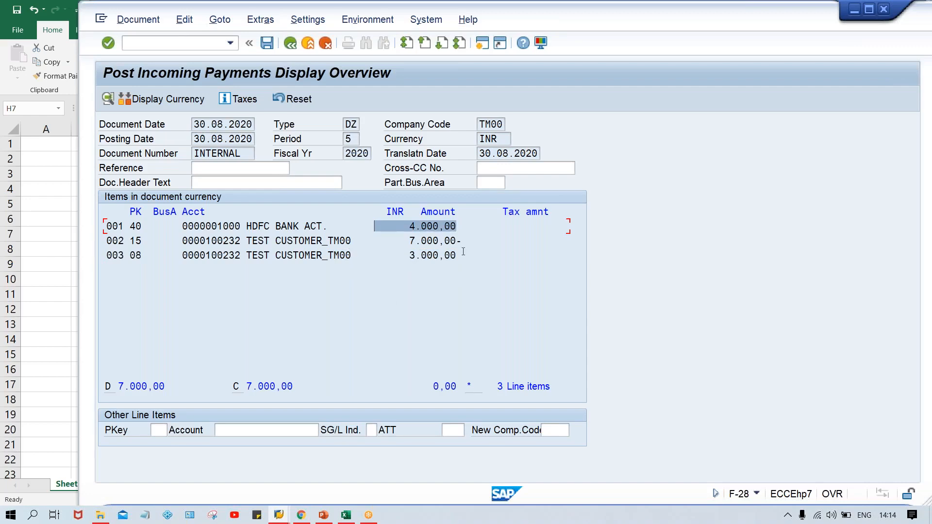
click(458, 256)
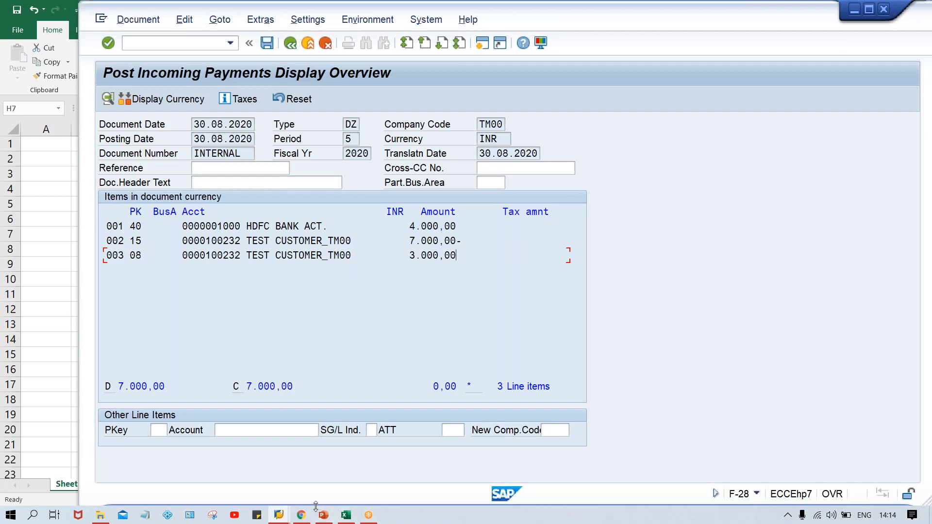
- Compare customer items 002 and 003 of the simulated posting with payment document 4017 in the customer line item display
click(279, 517)
click(285, 481)
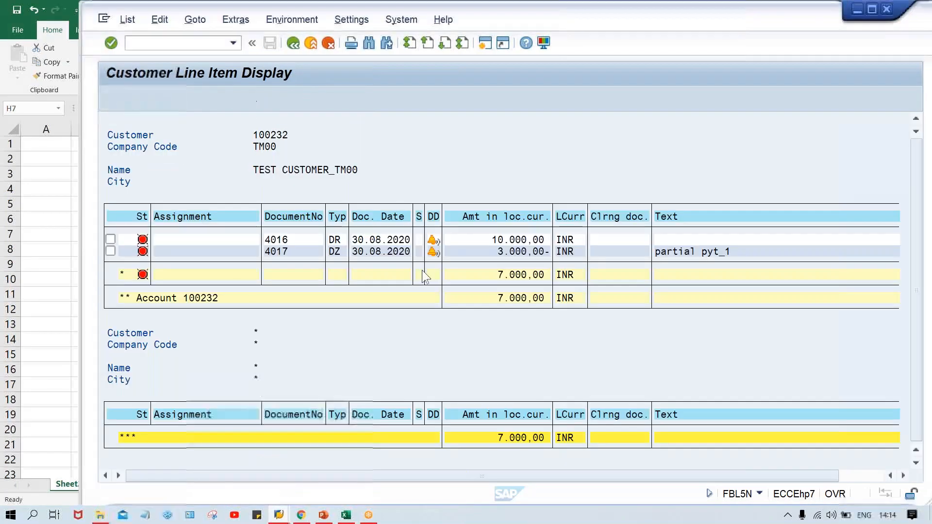
click(488, 250)
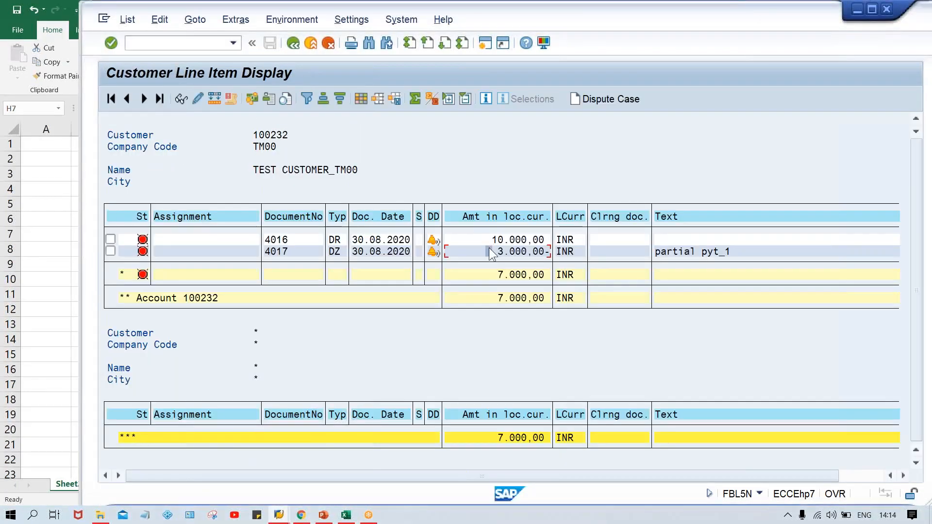
key(alt+Tab)
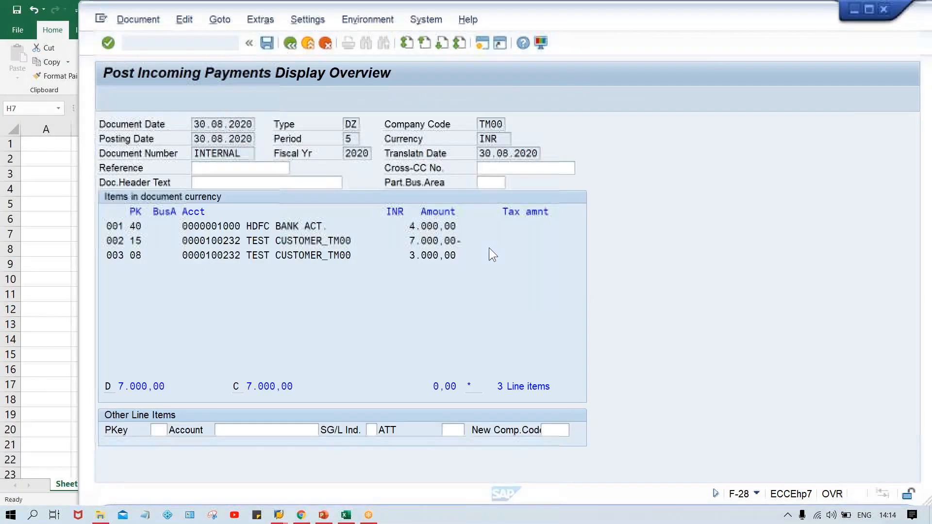
click(459, 261)
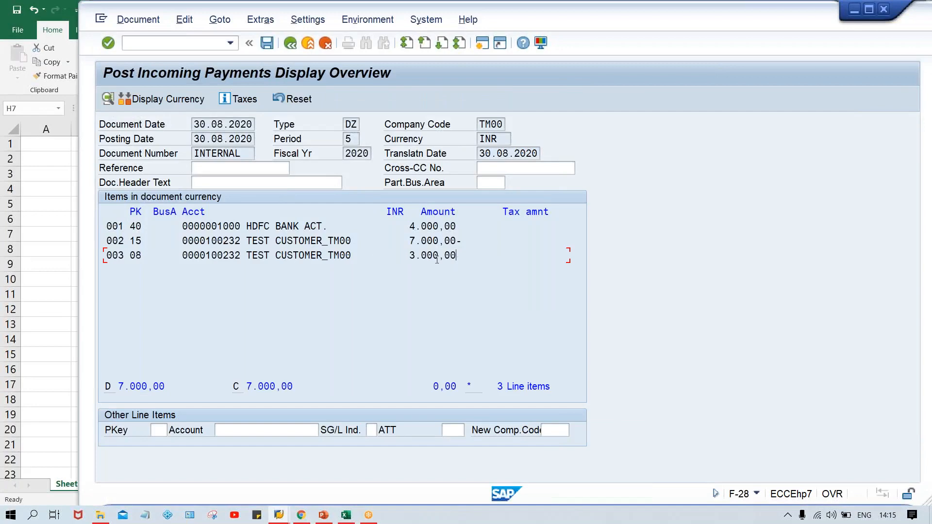
drag(437, 259, 400, 260)
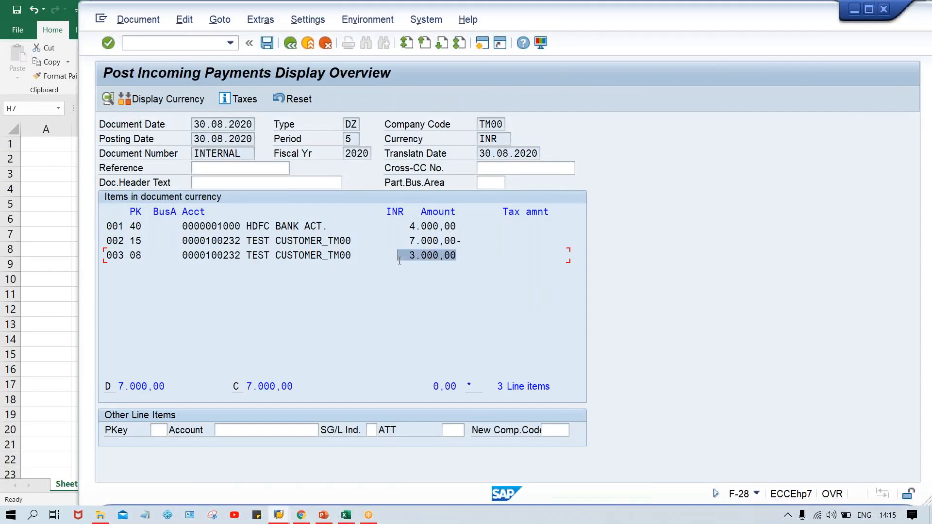
key(alt+Tab)
click(483, 251)
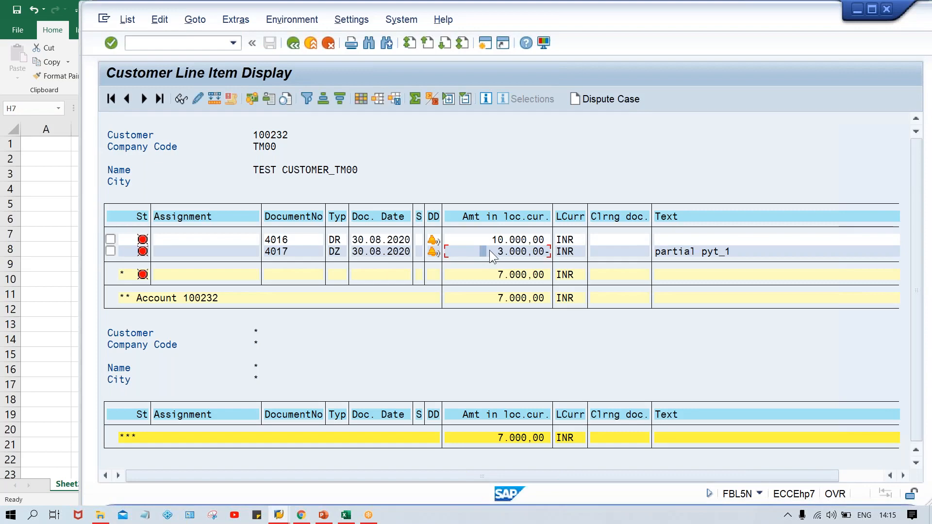
click(490, 252)
key(alt+Tab)
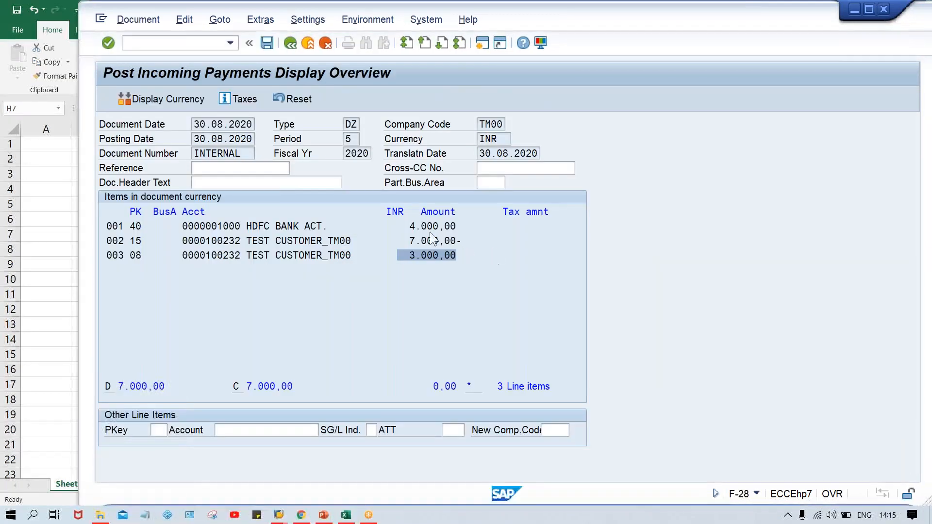
drag(409, 239, 462, 239)
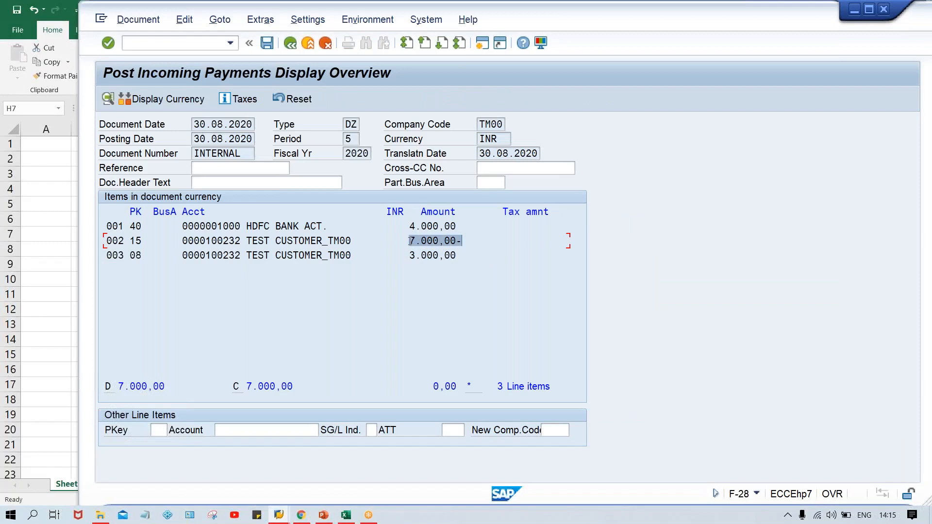
key(alt+Tab)
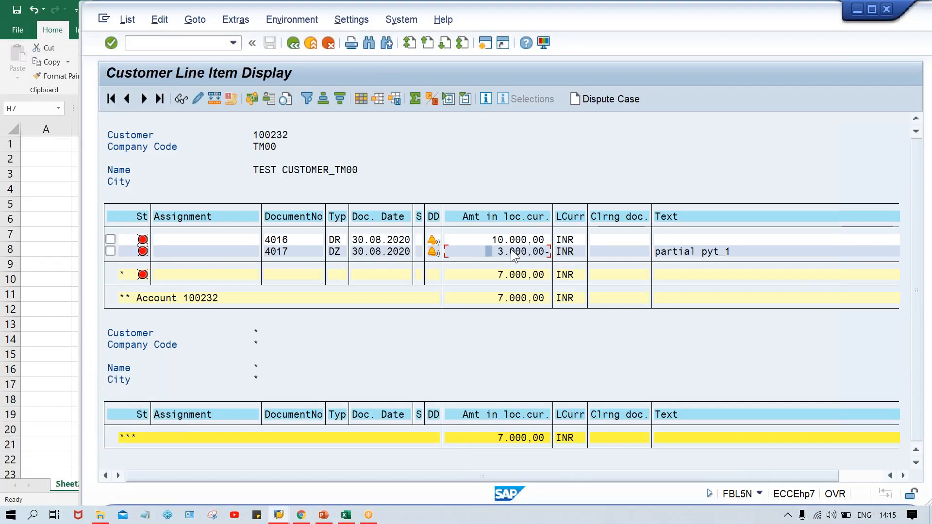
click(297, 248)
double_click(297, 248)
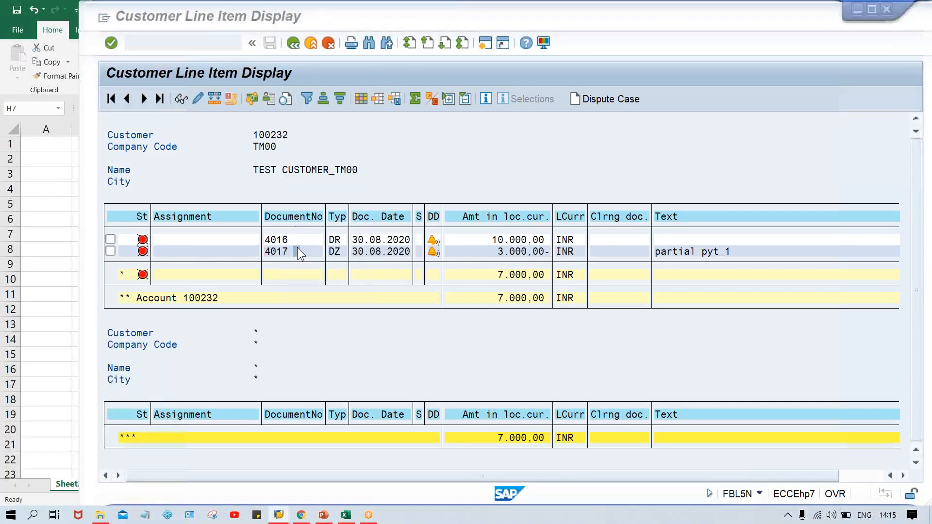
- Post the simulated incoming payment in F-28 and switch to the Excel sheet
key(ctrl+s)
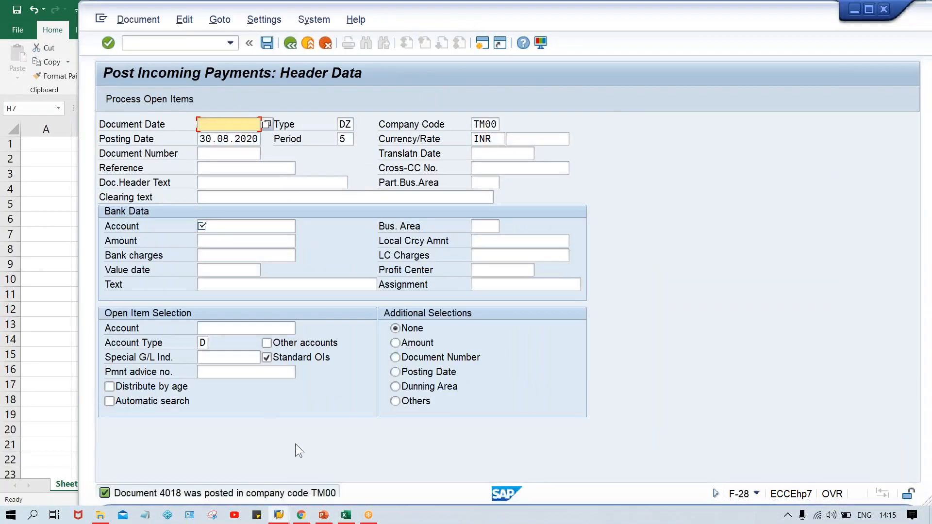
key(alt+Tab)
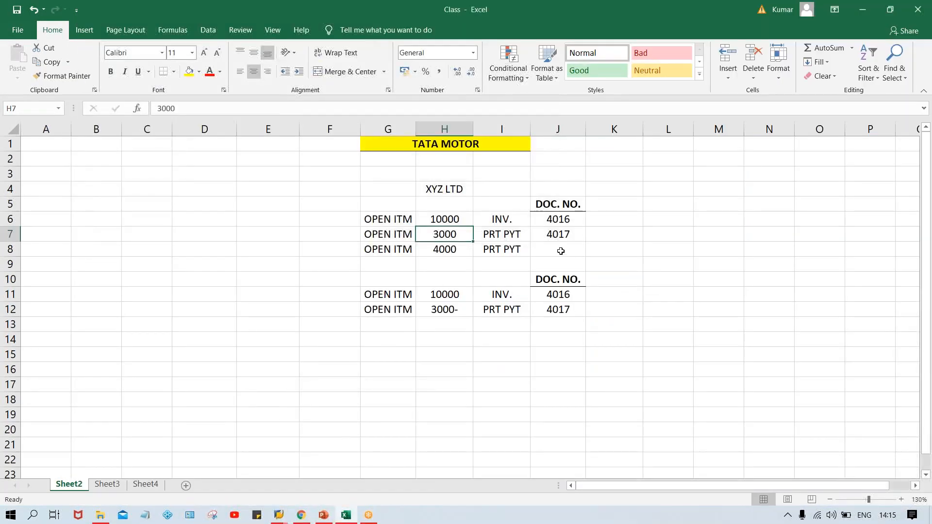
- Enter document number 4018 for the 4000 partial payment in the upper open item list
click(560, 251)
text(4018)
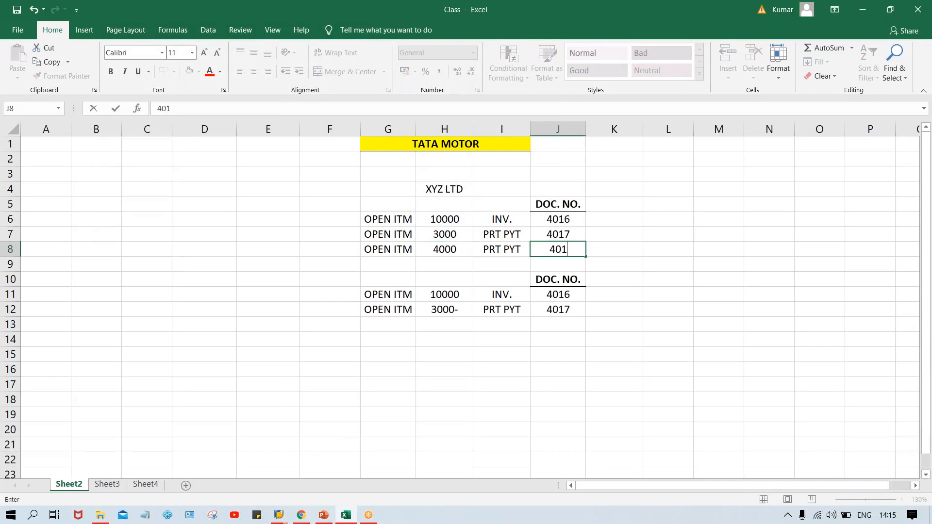
key(Return)
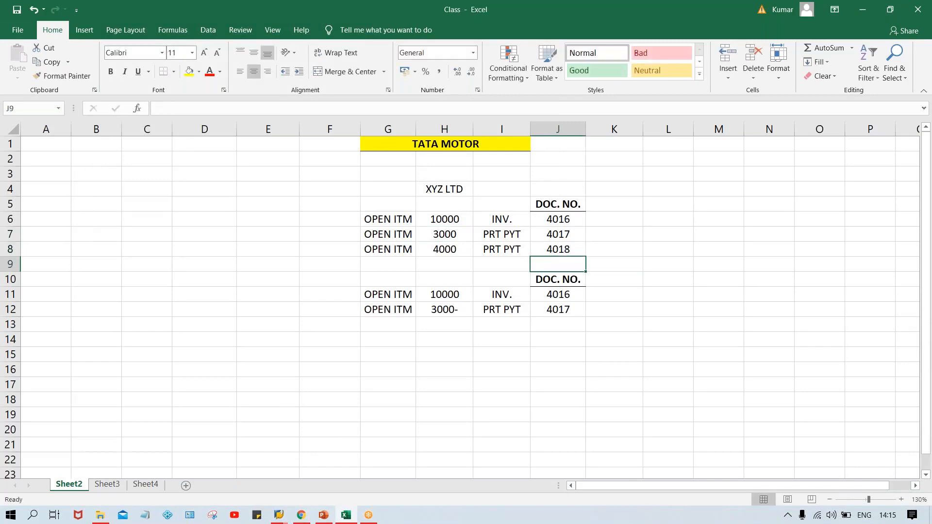
- Add document number 4018 with the type PRT PYT in row 13 of the lower open item list
click(548, 323)
text(4018)
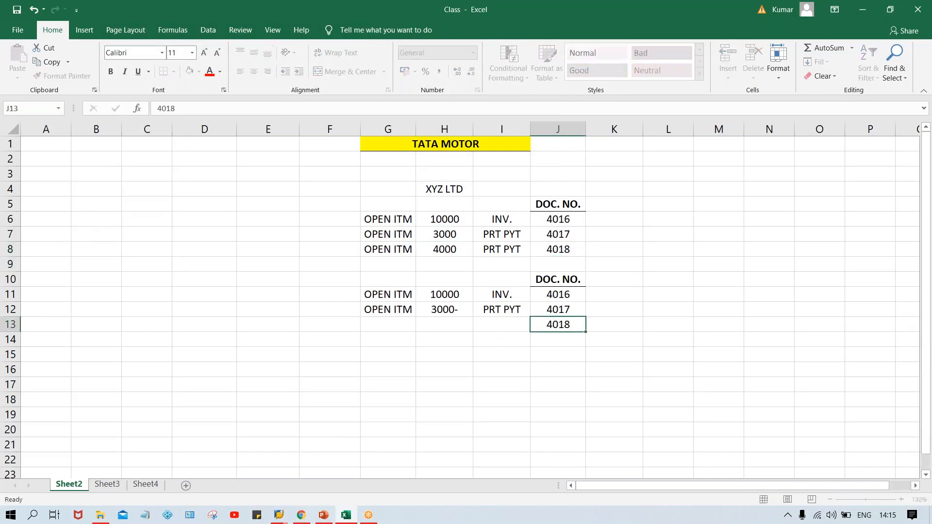
key(Return)
click(493, 328)
key(ctrl+d)
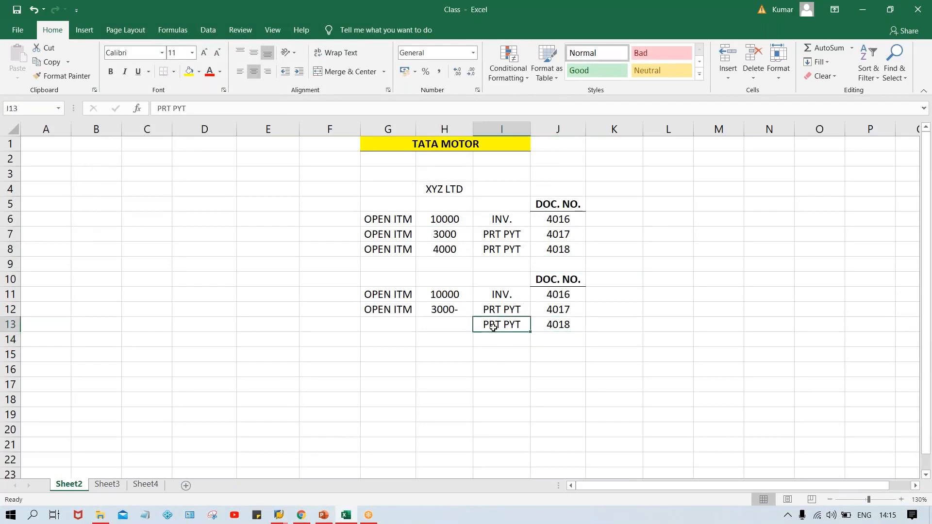
- Highlight the 4017 partial payment row (G12:J12) in yellow
click(452, 324)
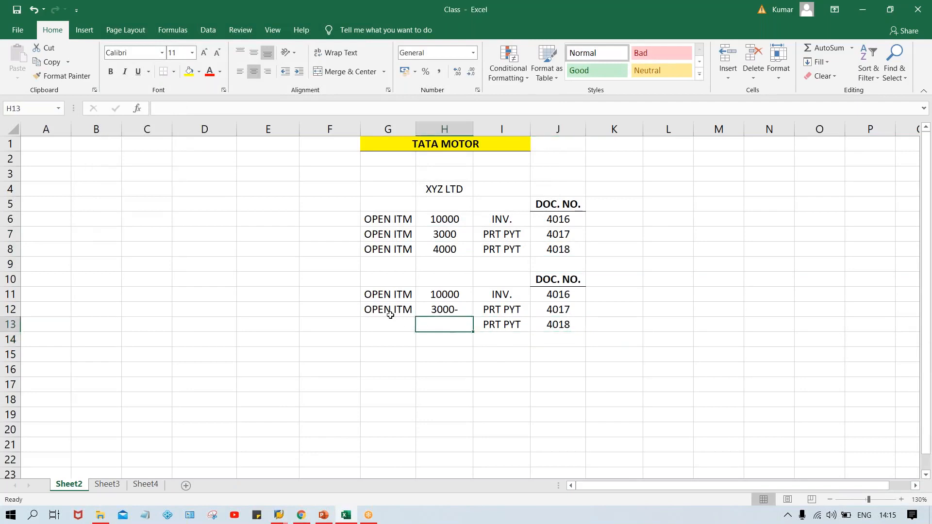
drag(387, 312, 563, 307)
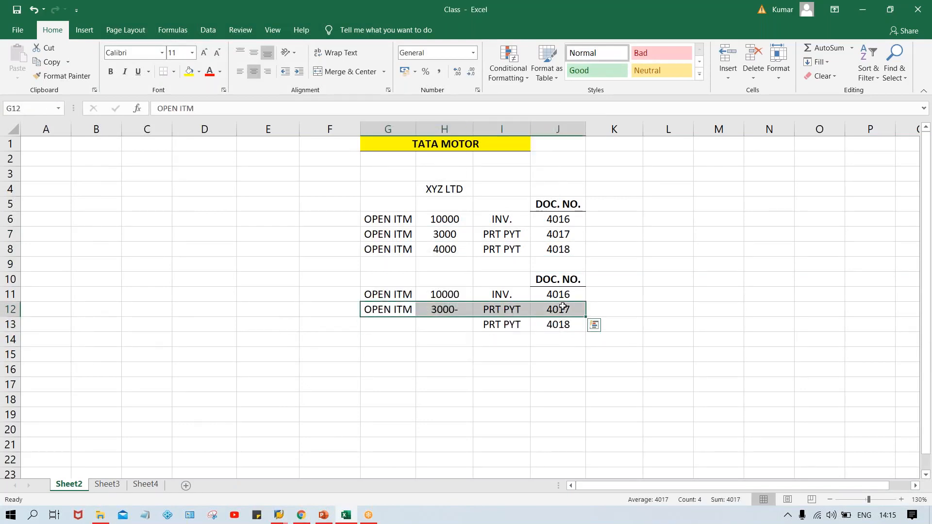
click(189, 74)
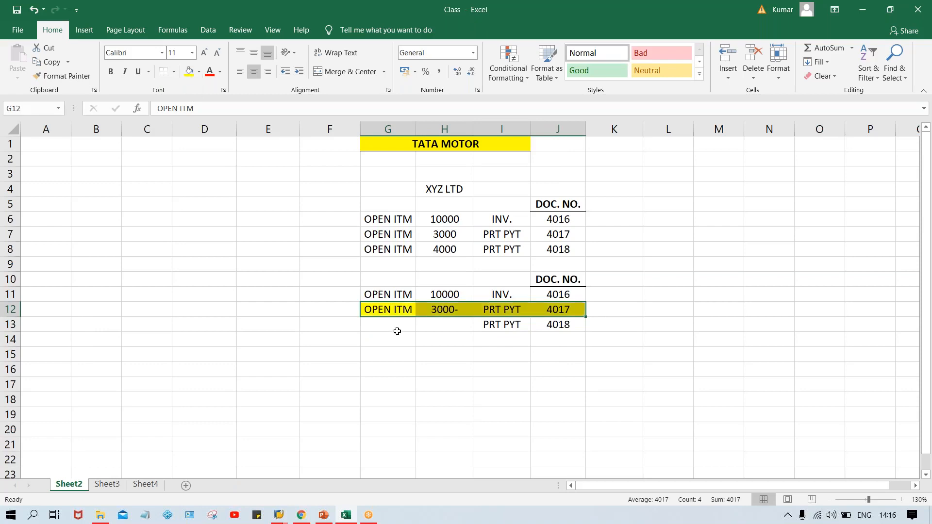
- Complete the 4018 row with the amount 7000- and an unhighlighted OPEN ITM label
click(458, 327)
text(7000-)
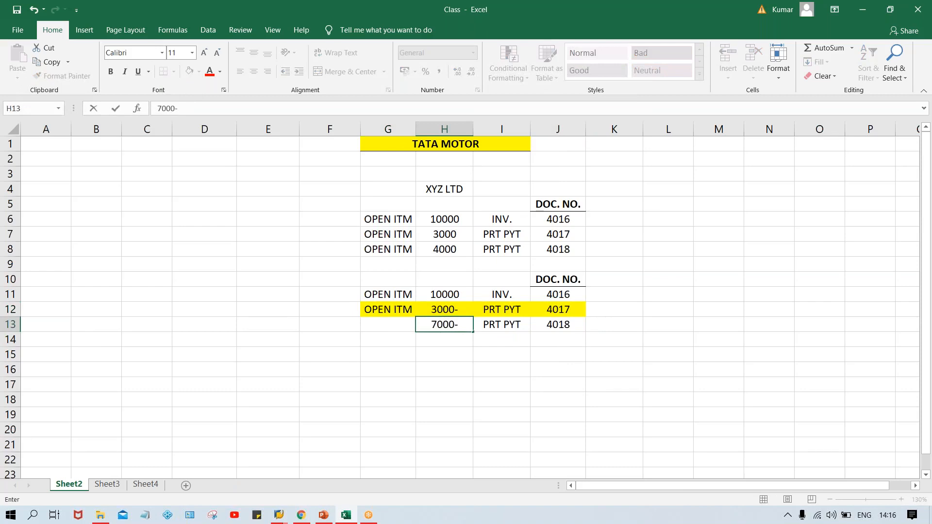
key(Return)
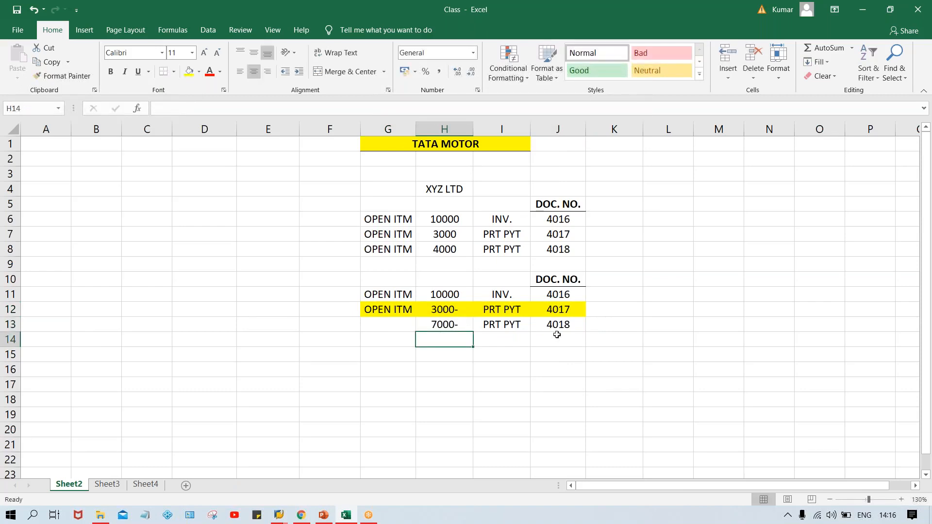
click(367, 330)
key(ctrl+d)
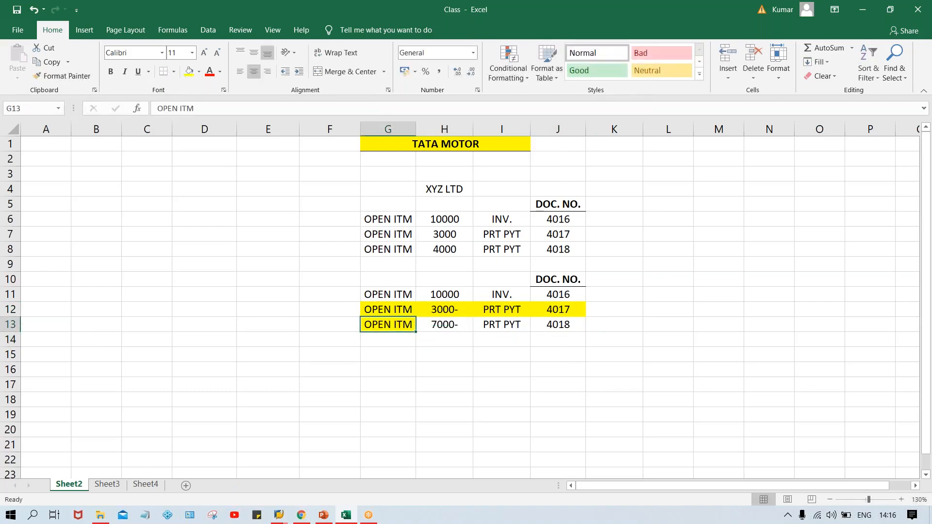
key(ctrl+z)
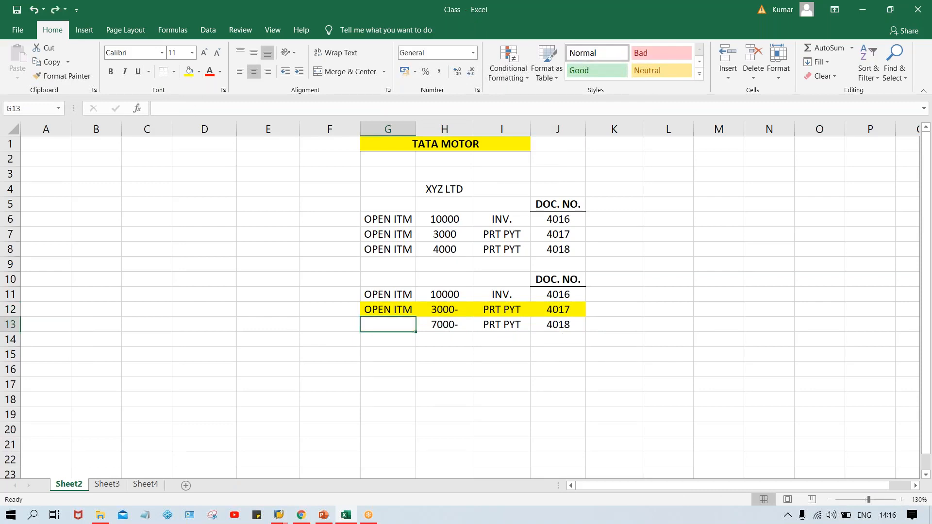
text(OPEN ITM)
key(Return)
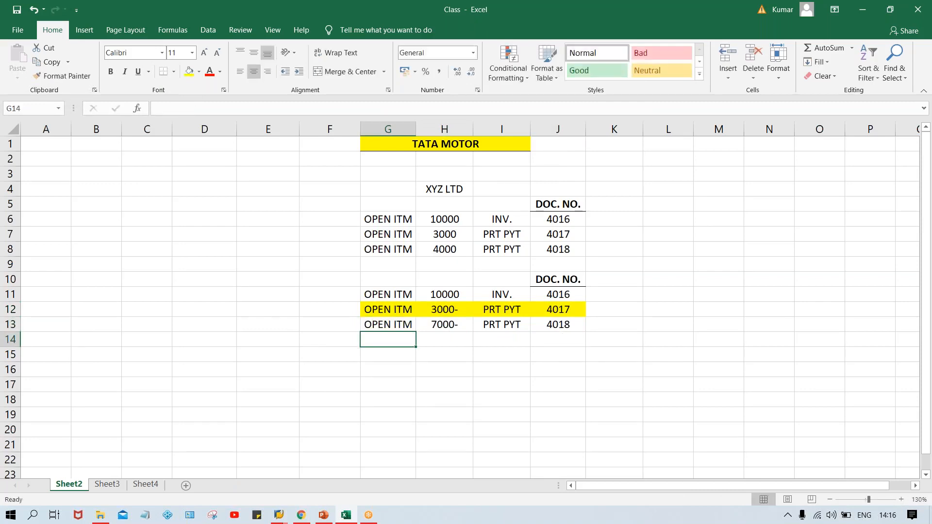
- Check the 4017 and 4016 amounts in the lower list, then refresh the customer line item display in SAP
click(464, 308)
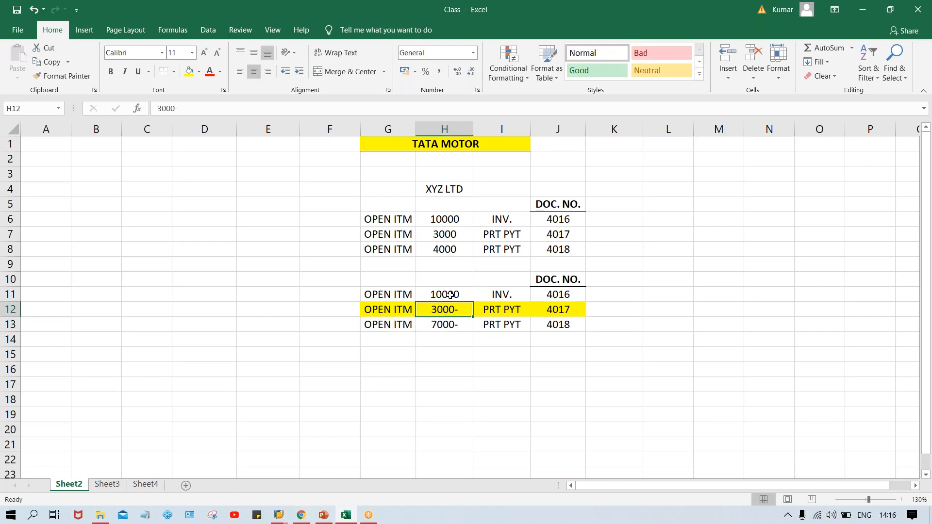
click(449, 295)
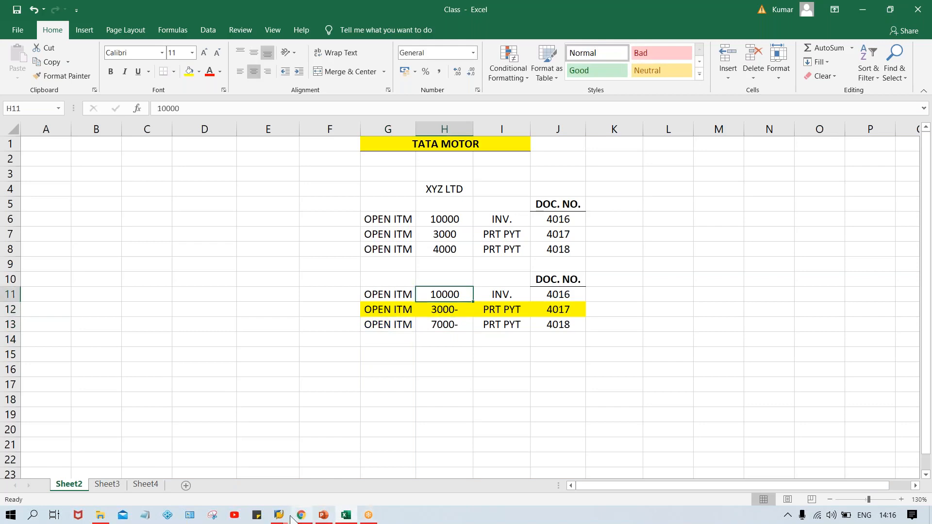
mouse_move(278, 518)
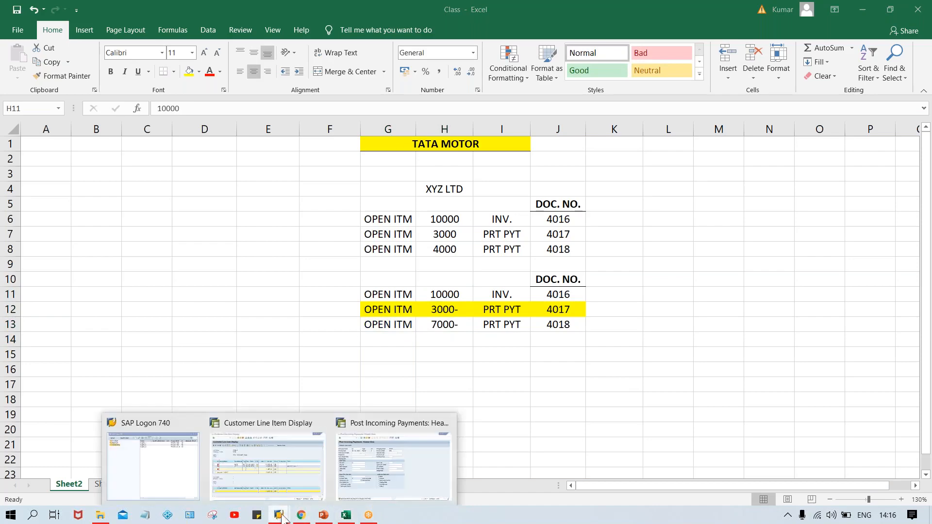
click(276, 474)
click(127, 19)
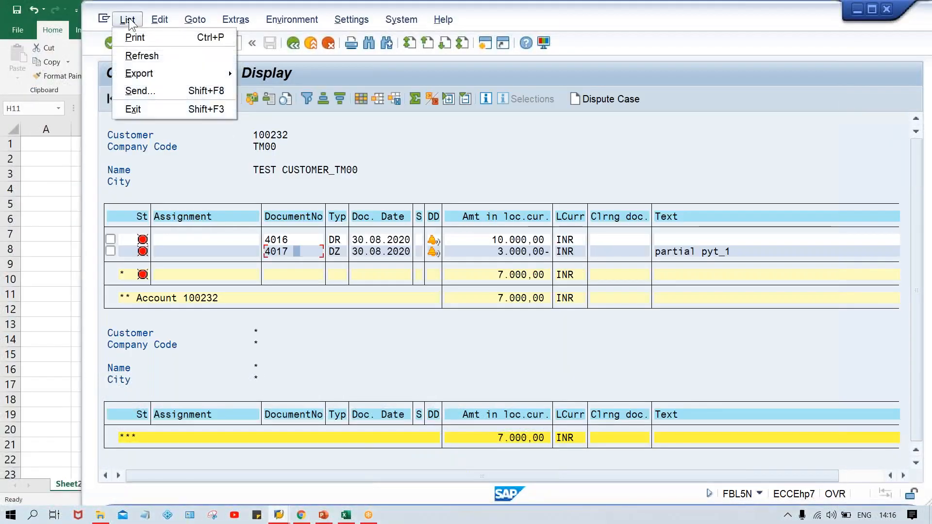
click(141, 59)
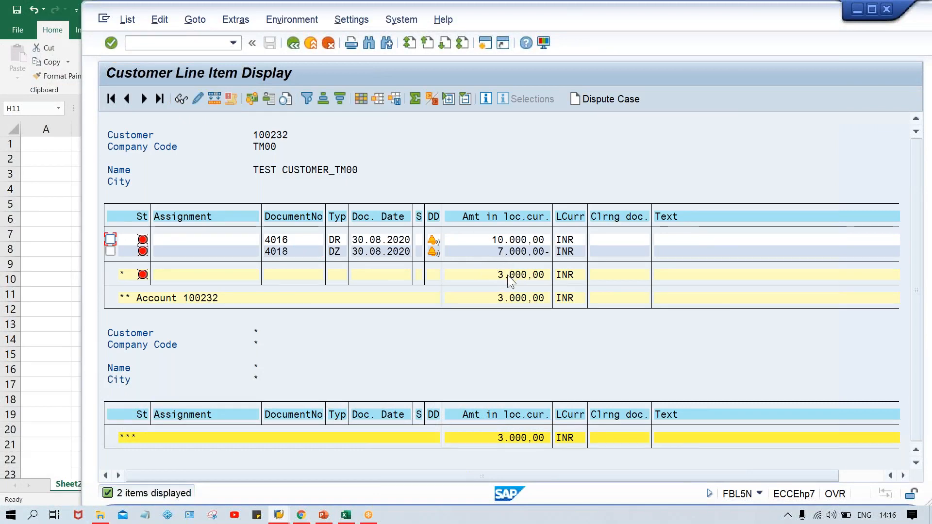
- Review the balance and the amount and clearing document fields of payment document 4018 in the open items
click(491, 252)
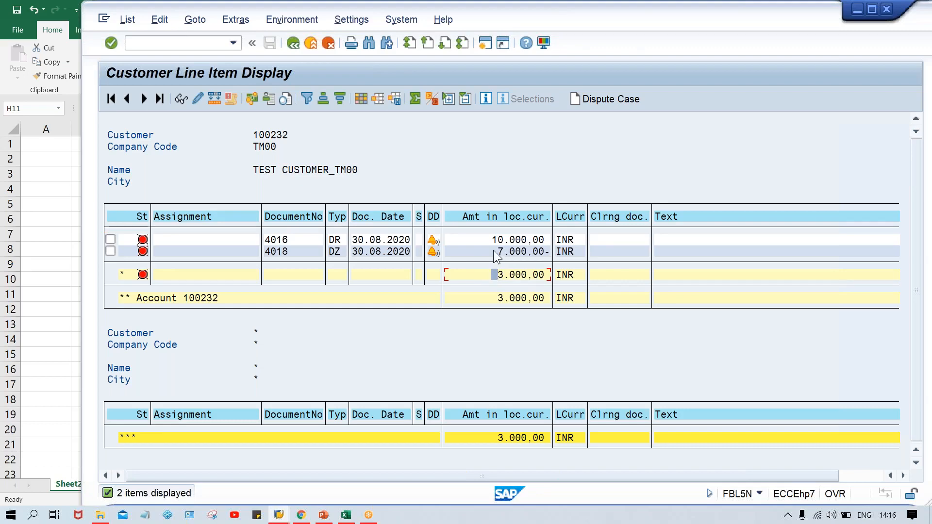
click(494, 251)
click(594, 256)
- Switch to the Post Incoming Payments window and set the document date to 30.08.2020
click(278, 515)
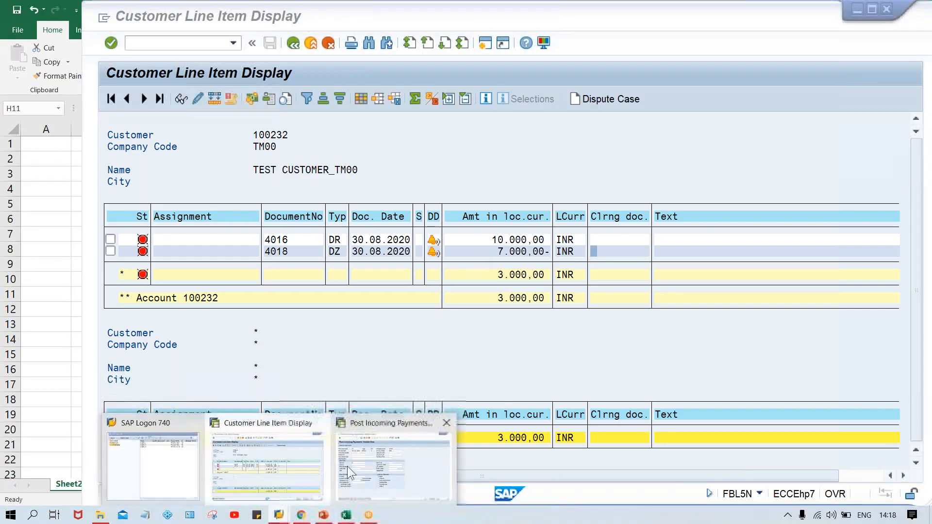
click(389, 457)
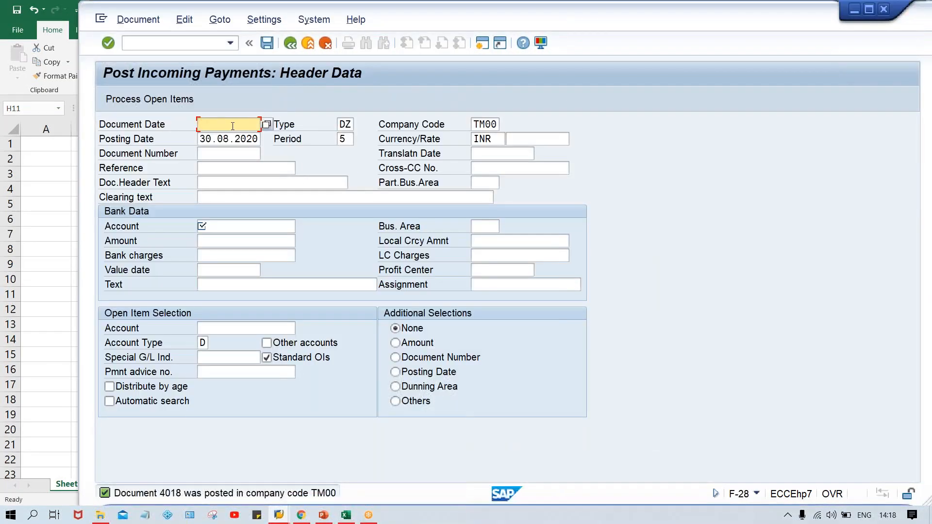
key(Down)
key(Down)
key(Return)
key(Return)
- Enter the HDFC bank account and an amount of 3000 in the bank data
key(Down)
key(Down)
key(Up)
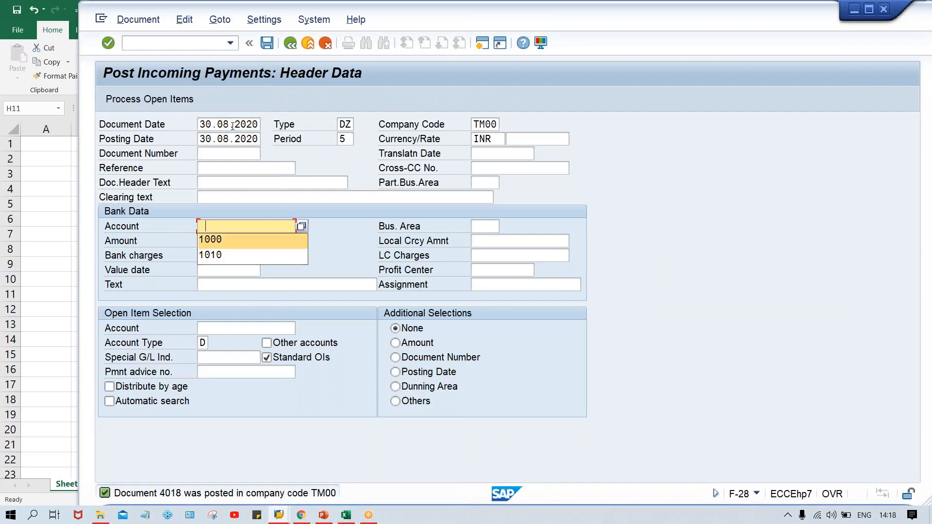
key(Return)
key(Tab)
key(Tab)
text(3000)
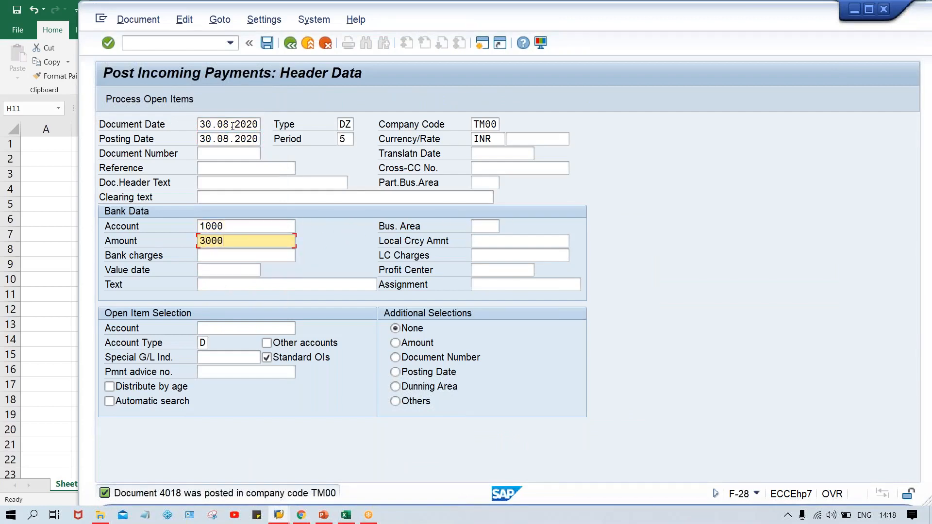
- Choose the test customer's account for open item selection and load its open items
key(ctrl+Tab)
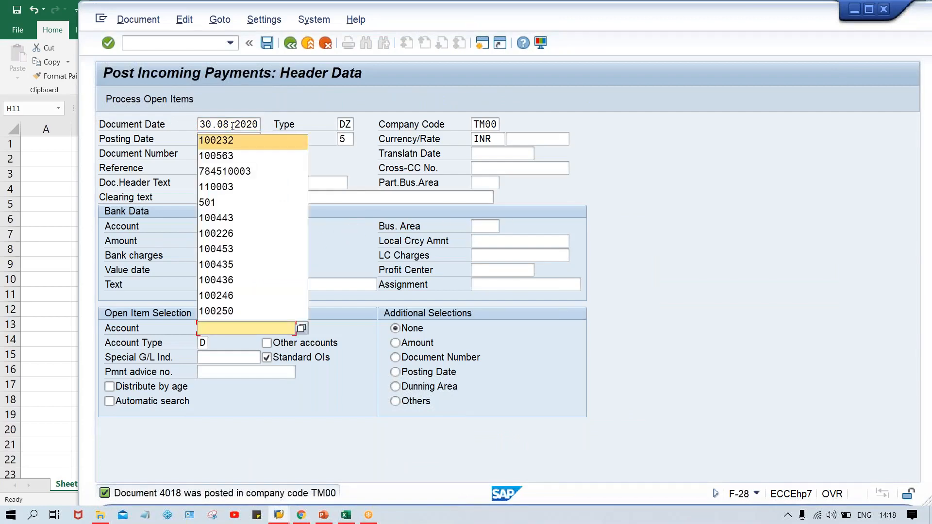
key(Return)
key(Return)
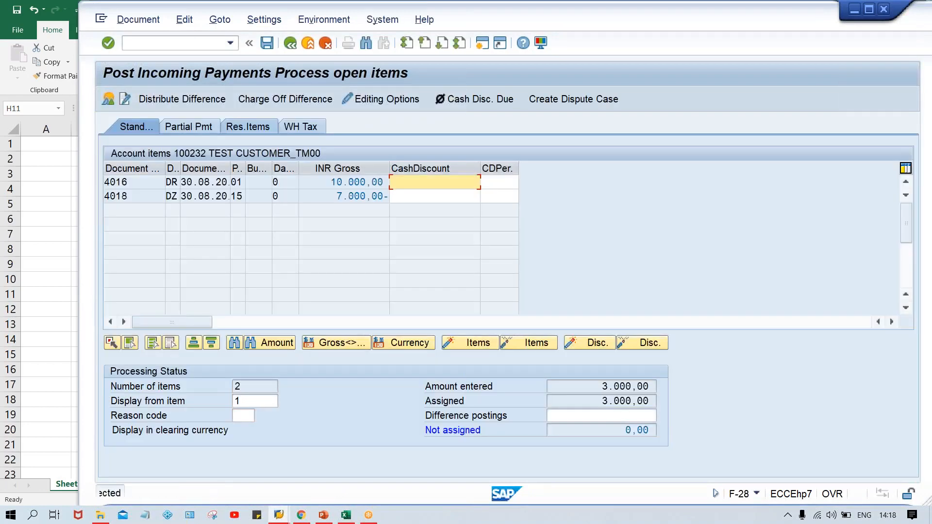
- Show the open items for partial payment and check the payment amounts of documents 4018 and 4016
click(188, 126)
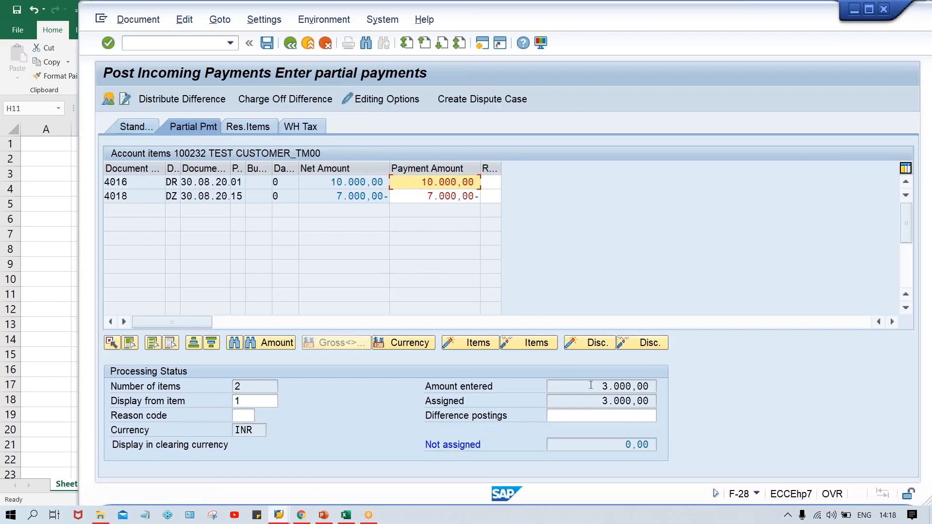
drag(427, 200, 516, 203)
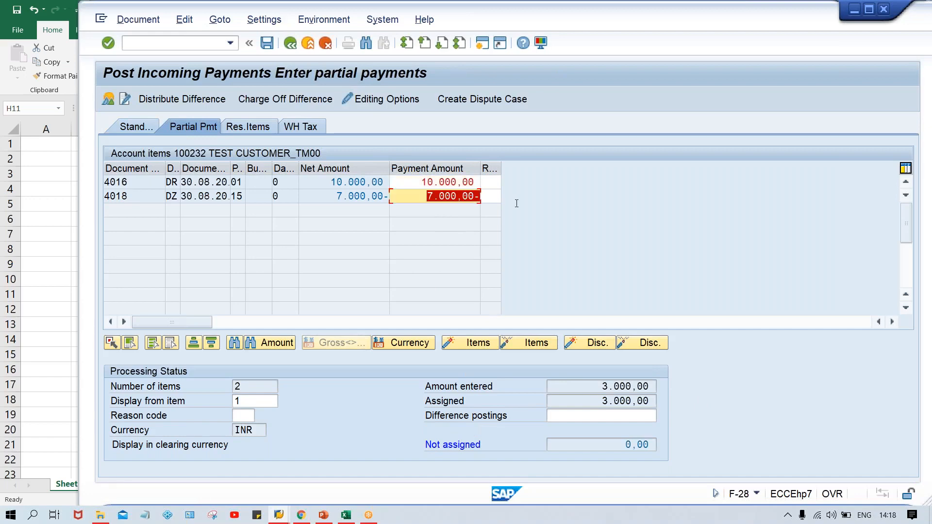
drag(433, 183, 517, 186)
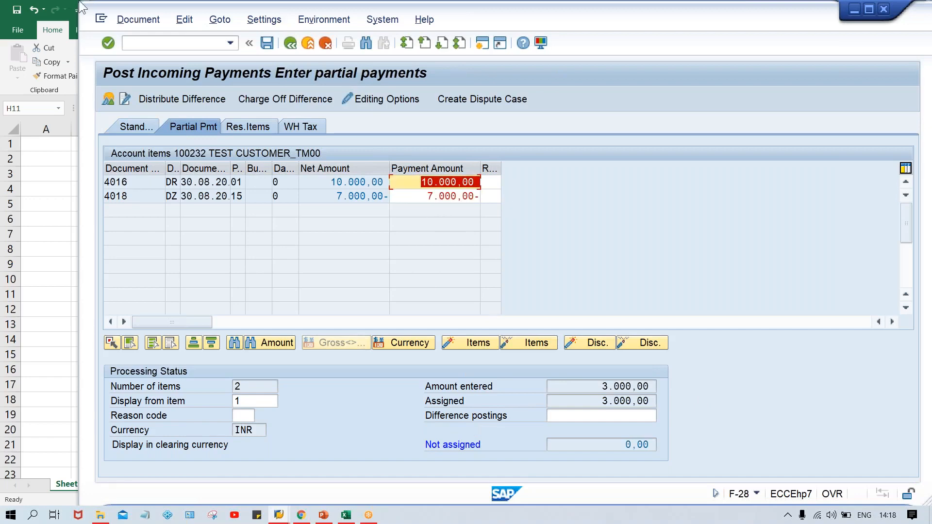
- Simulate the incoming payment and post it
click(150, 19)
click(153, 59)
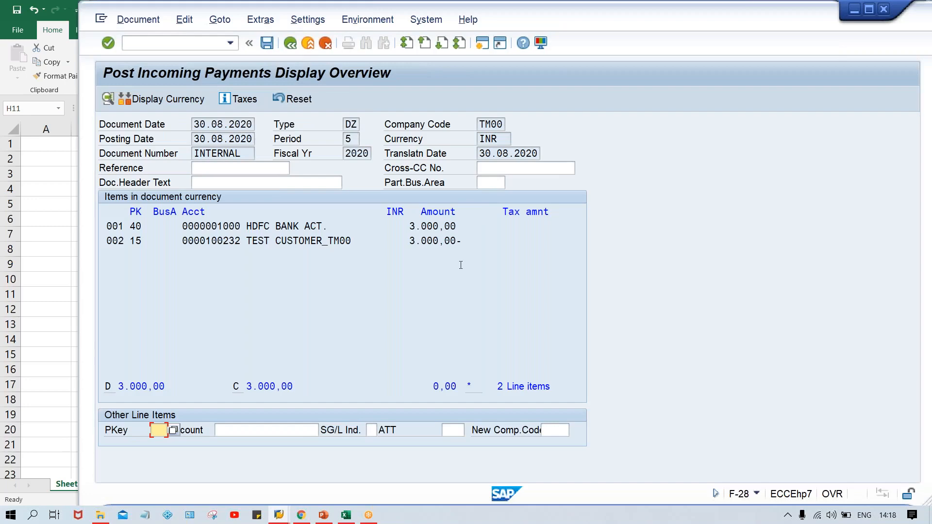
key(ctrl+s)
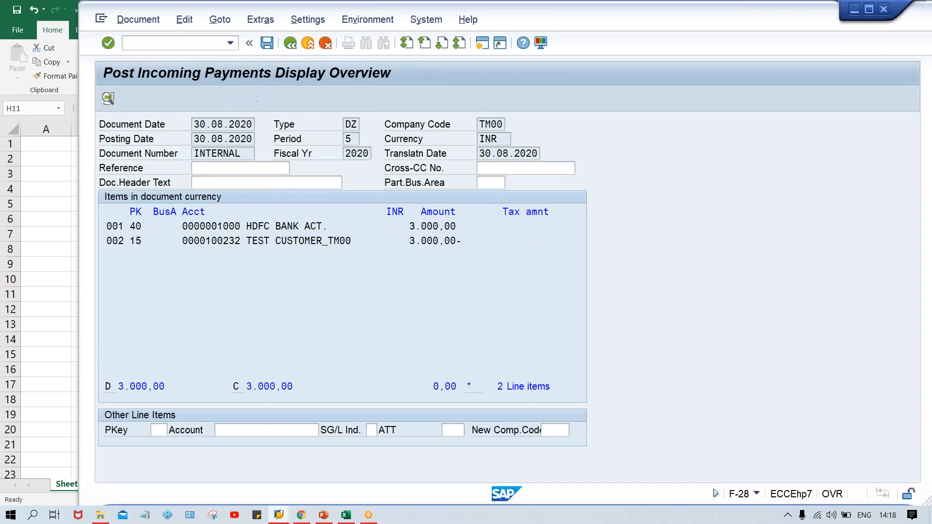
- Switch to the customer line item display, refresh the open items, and close the information message
click(282, 516)
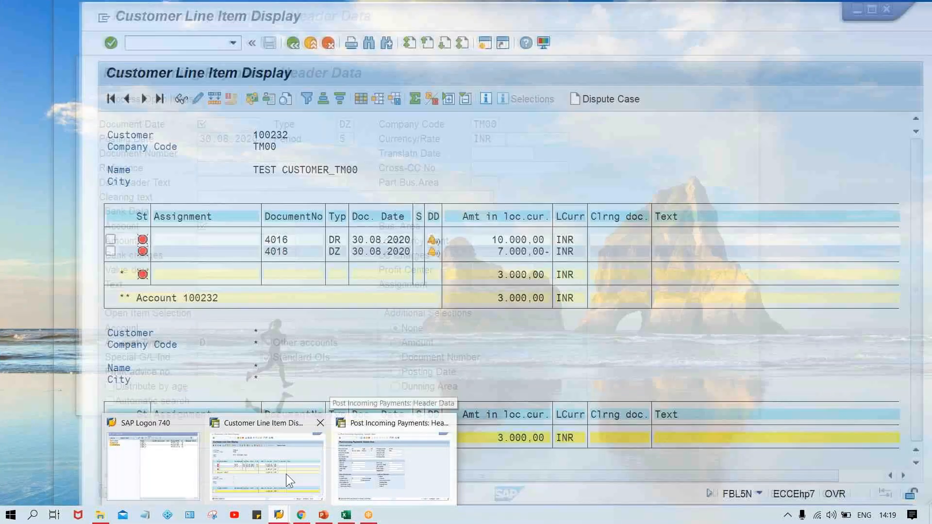
click(287, 474)
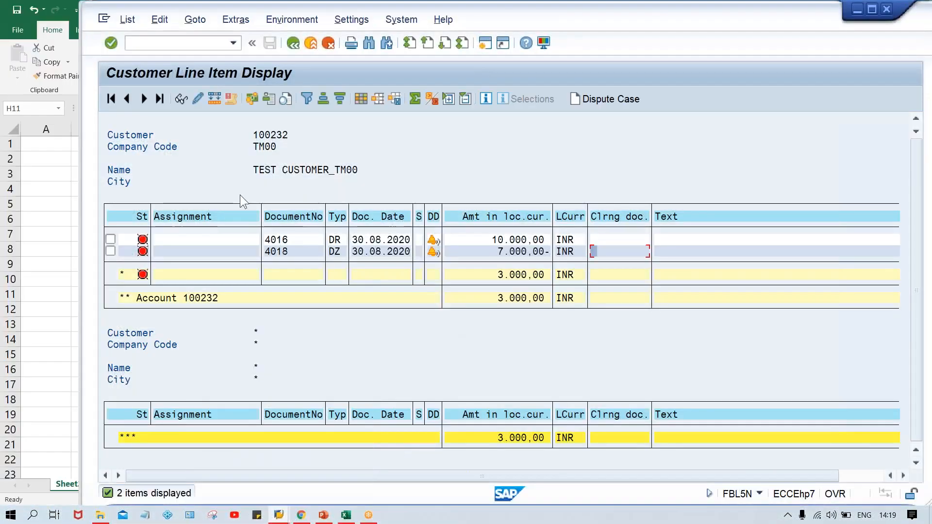
click(127, 20)
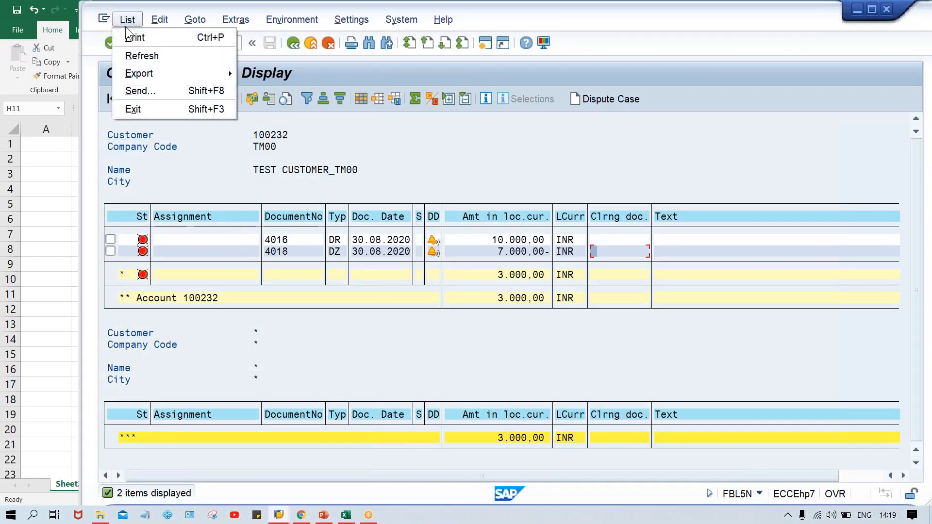
click(138, 54)
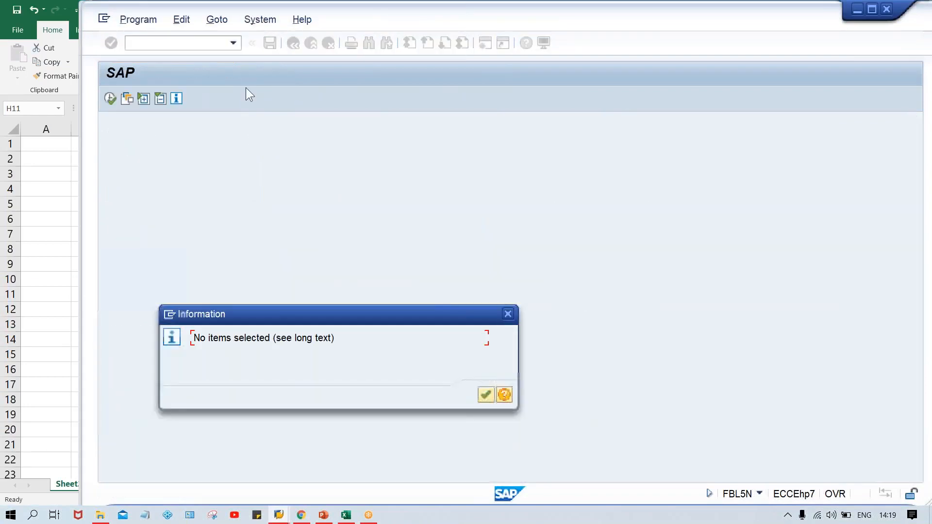
key(Return)
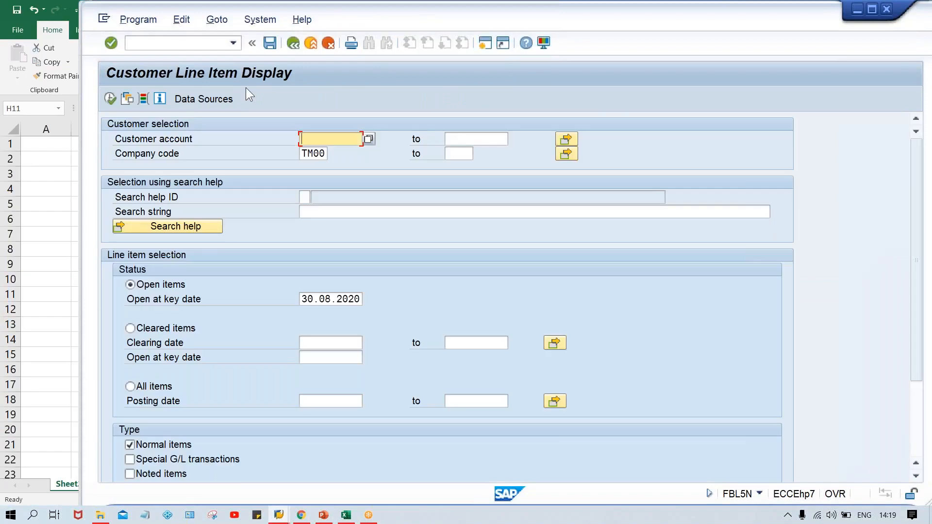